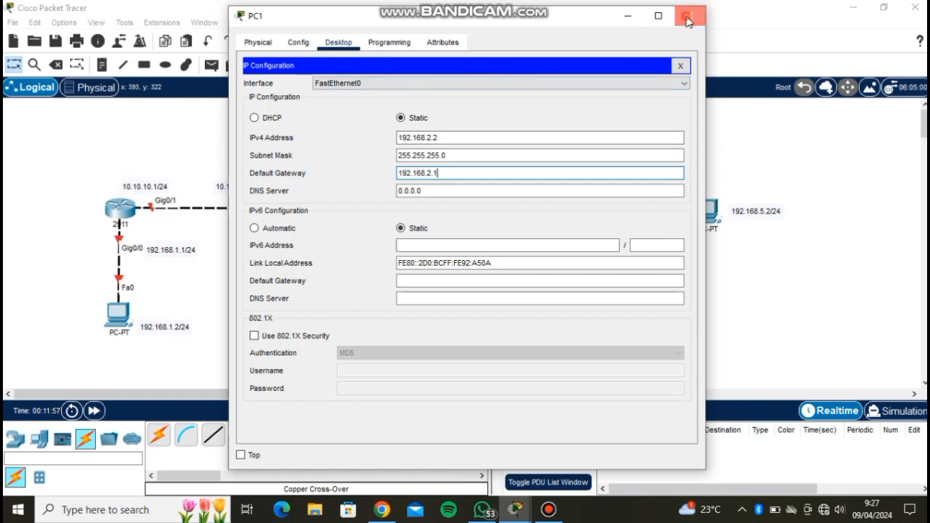
Give PC2, the PC below the third router, the IPv4 address 192.168.3.1 with subnet mask 255.255.255.0.
click(436, 319)
click(339, 43)
click(290, 87)
click(416, 138)
text(192.168.1.21)
key(Tab)
key(Tab)
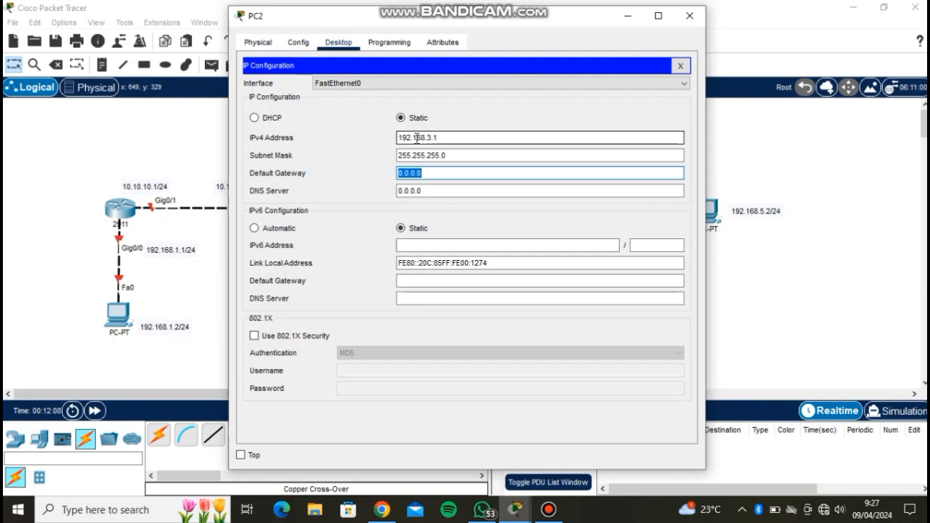
Copy PC2's IPv4 address into its default gateway as 192.168.3.1, and change the IPv4 address to 192.168.3.2.
double_click(417, 138)
key(ctrl+a)
key(ctrl+c)
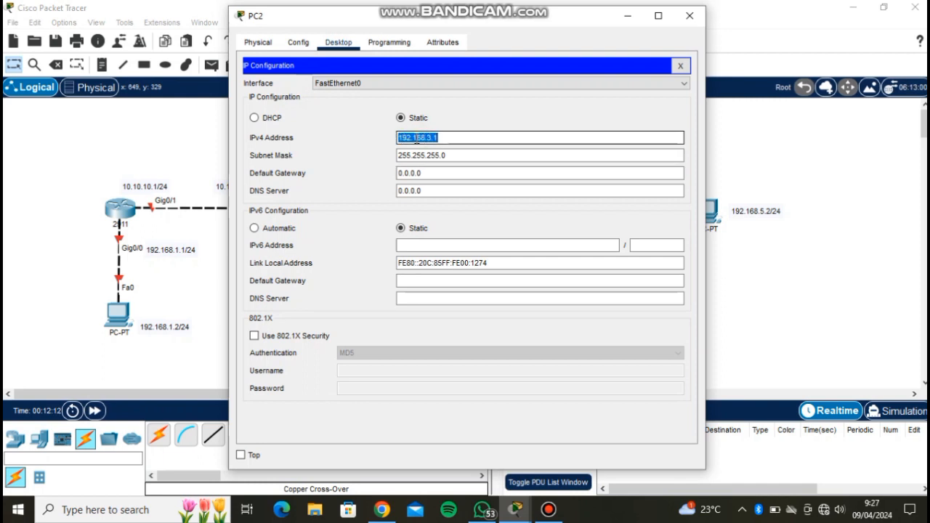
key(Tab)
key(Tab)
key(ctrl+v)
click(473, 133)
key(BackSpace)
text(2)
click(690, 15)
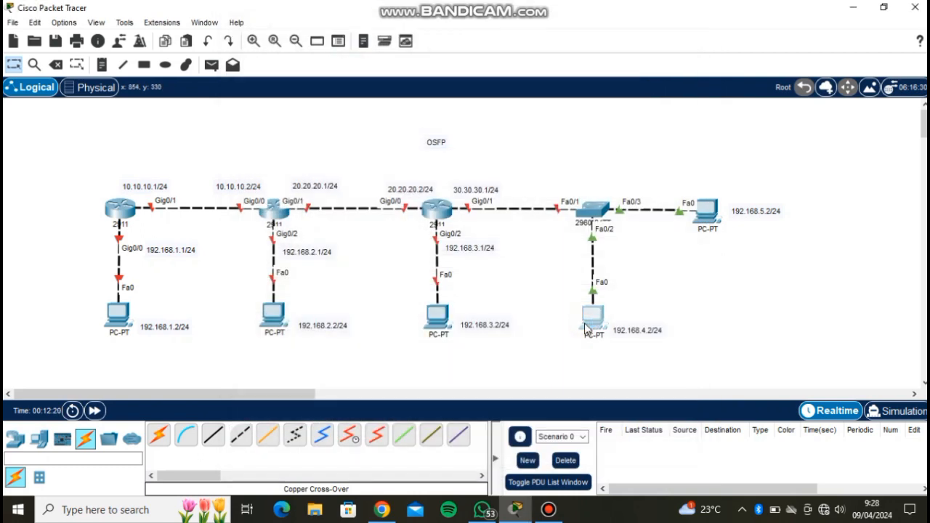
Set the IPv4 address of PC3, the PC below the switch, to 192.168.4.2.
click(435, 318)
click(338, 43)
click(291, 92)
click(414, 138)
key(ctrl+v)
key(BackSpace)
text(4)
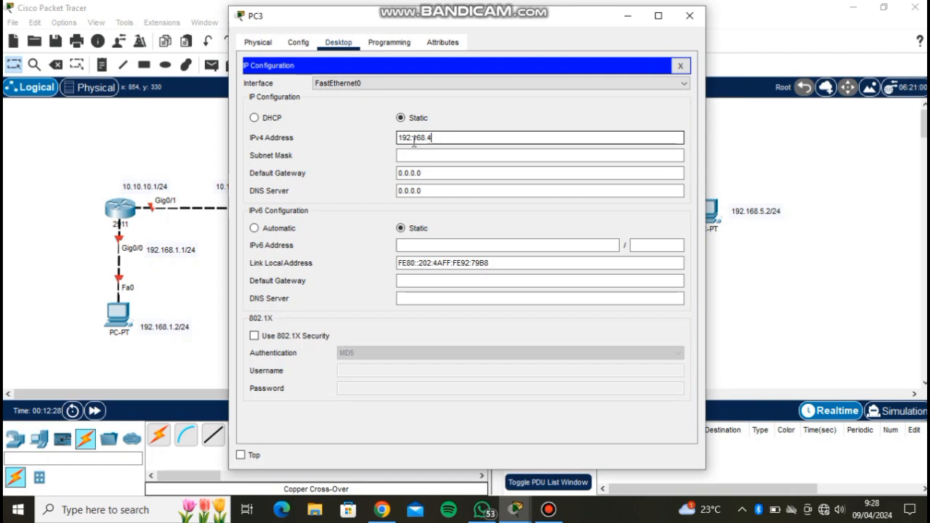
text(.2)
key(Tab)
Set PC3's default gateway to 192.168.4.1 and close its configuration.
key(Tab)
key(ctrl+v)
key(BackSpace)
key(BackSpace)
key(BackSpace)
text(4.1)
click(691, 22)
Set the IPv4 address of PC4, the PC beside the switch, to 192.168.5.2.
click(596, 317)
click(338, 42)
click(295, 94)
click(409, 137)
key(ctrl+v)
key(BackSpace)
text(5.)
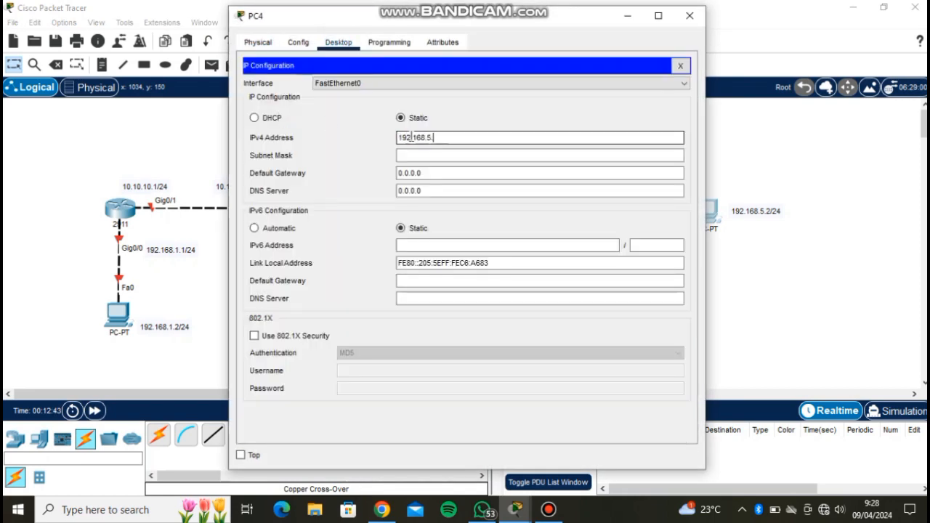
text(2)
key(Tab)
Set PC4's default gateway to 192.168.5.1 and close its configuration.
key(Tab)
key(ctrl+v)
key(BackSpace)
key(BackSpace)
key(BackSpace)
text(5.1)
click(689, 16)
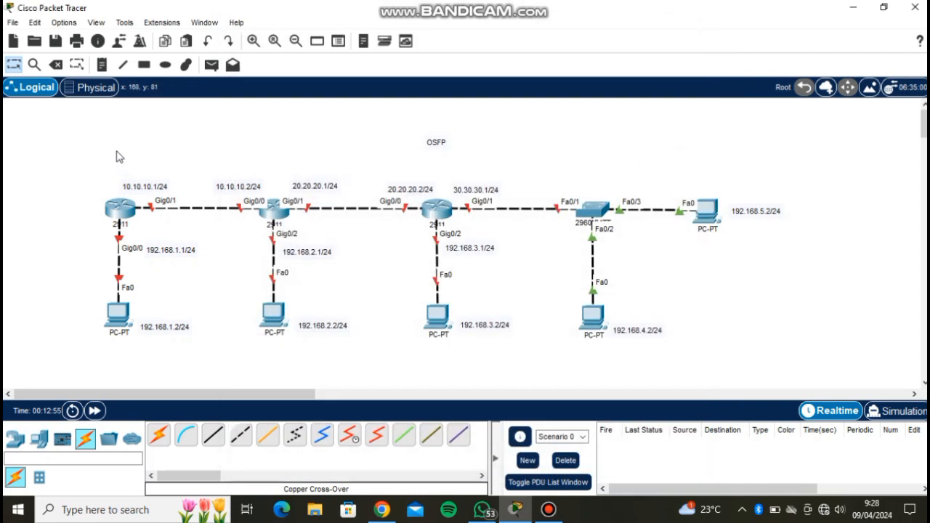
drag(91, 120, 512, 336)
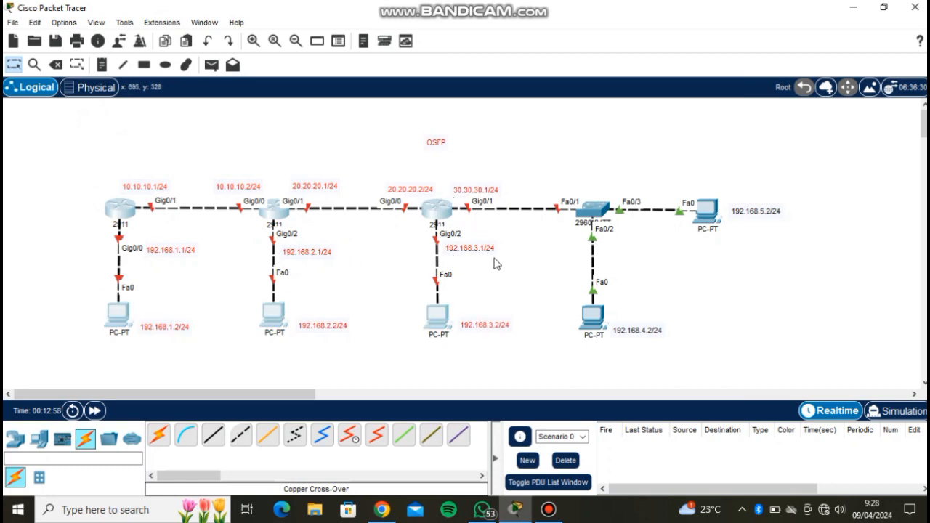
On Router0's command line, decline the initial configuration dialog and enter global configuration mode with en and conf t.
click(119, 209)
click(331, 42)
text(NO)
key(Return)
key(Return)
text(en)
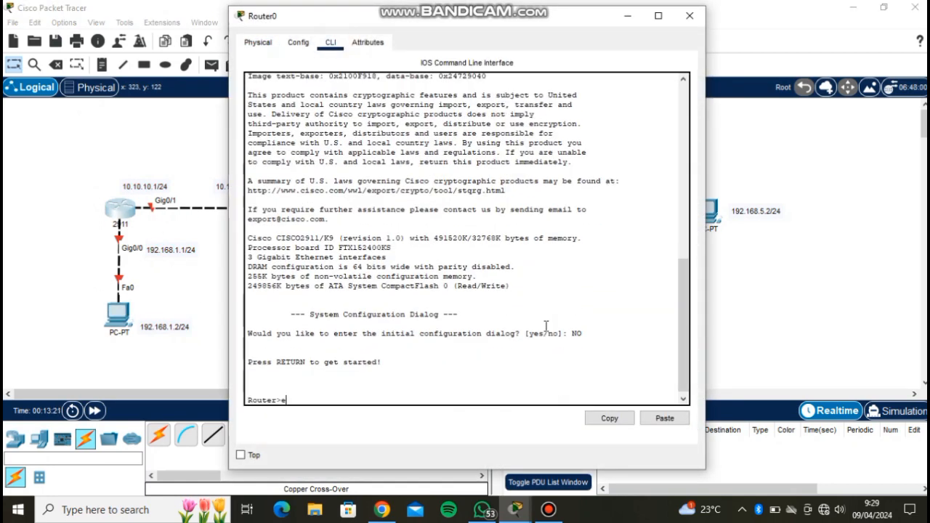
key(Return)
text(conf t)
key(Return)
Assign 192.168.1.1 255.255.255.0 to Router0's gig0/0 interface, keeping the topology labels in view, and exit the interface.
drag(512, 16, 681, 19)
text(int gig0/0)
key(Return)
text(ip)
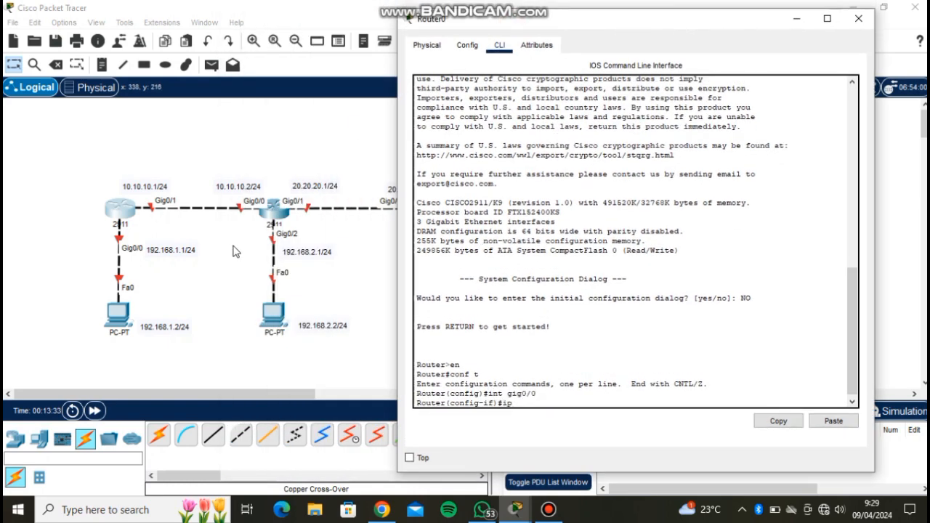
text( add 192.168.1.1 255.255.255.0)
key(Return)
text(ex)
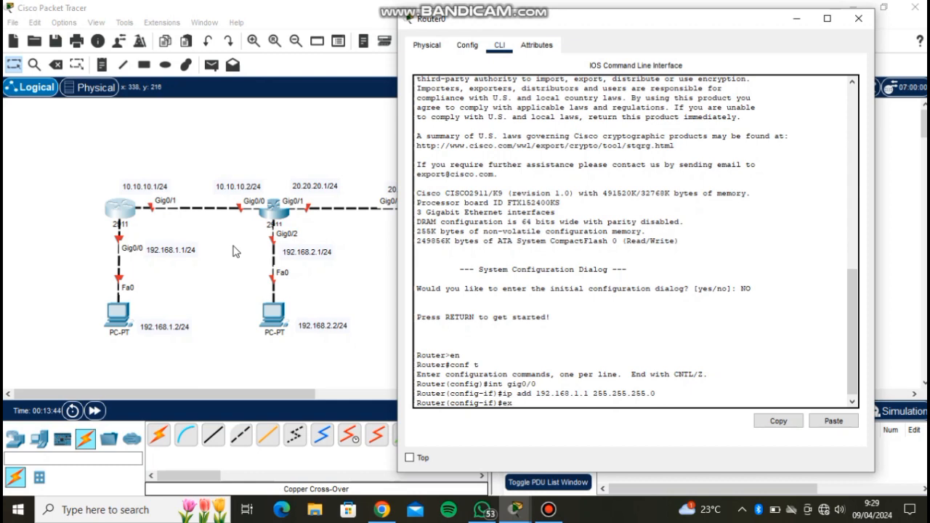
key(Return)
Assign 10.10.10.1 255.255.255.0 to Router0's gig0/1 interface and exit interface mode.
text(int gig0/1)
key(Return)
text(ip add 10.10.10)
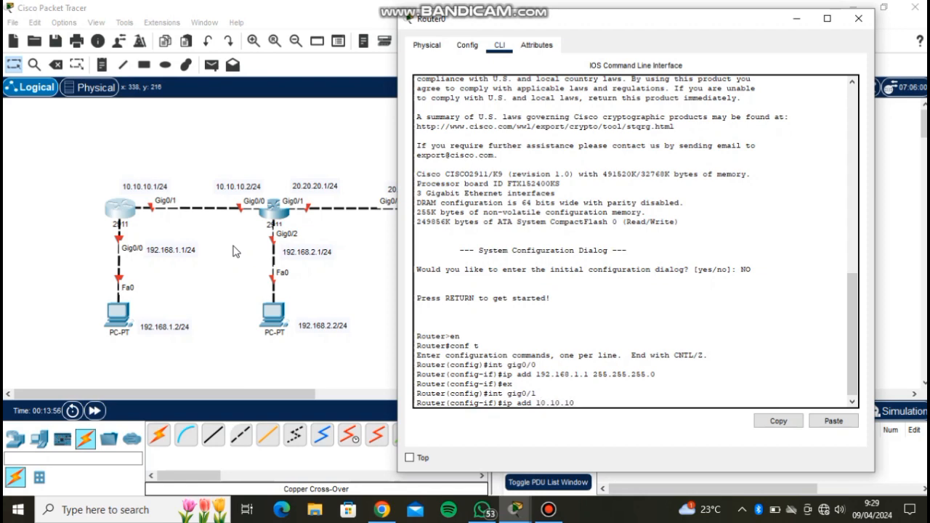
text(.1 255.255.255.0)
key(Return)
text(ex)
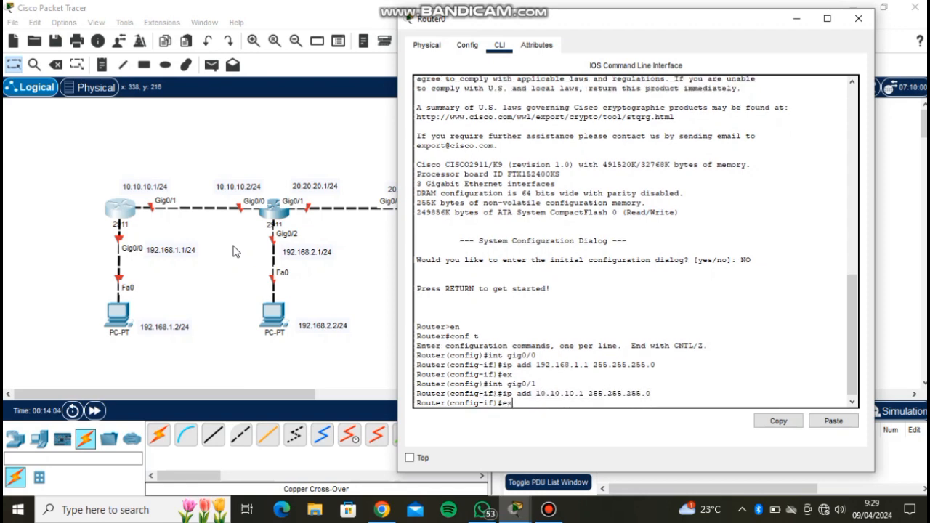
key(Return)
Enable Router0's interface range gig0/0-1 with no sh and close the router's window.
text(int 1)
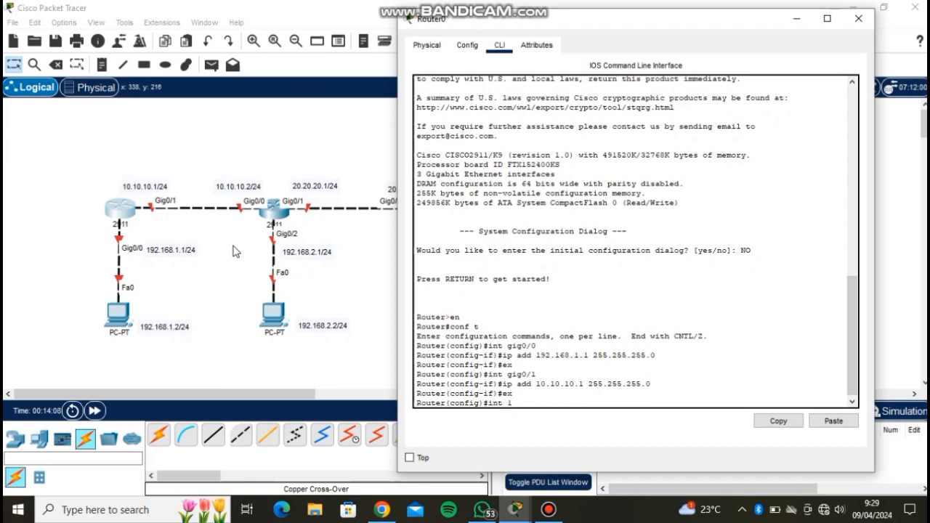
key(BackSpace)
text(gig0/0-1)
key(Left)
key(Left)
key(Left)
key(Left)
key(Left)
key(Left)
key(Left)
key(Left)
text(ra)
key(Return)
text(no sh)
key(Return)
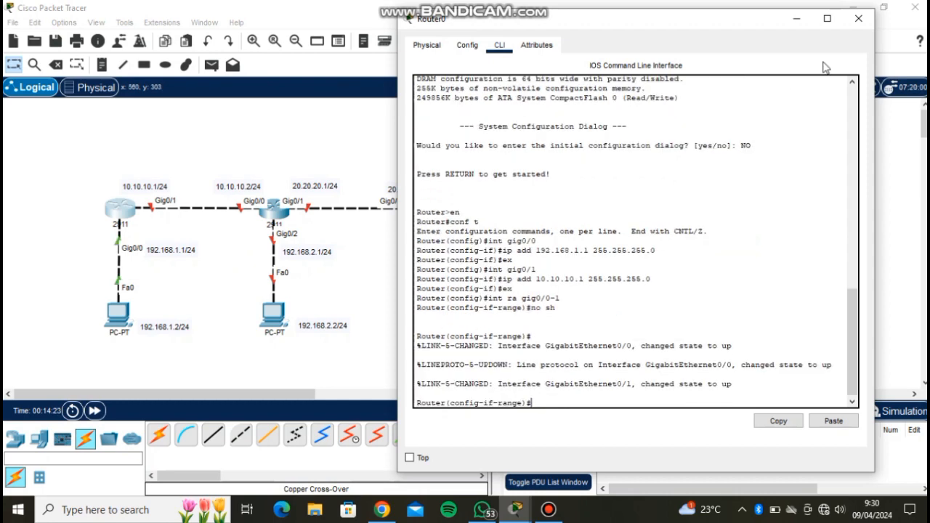
click(857, 18)
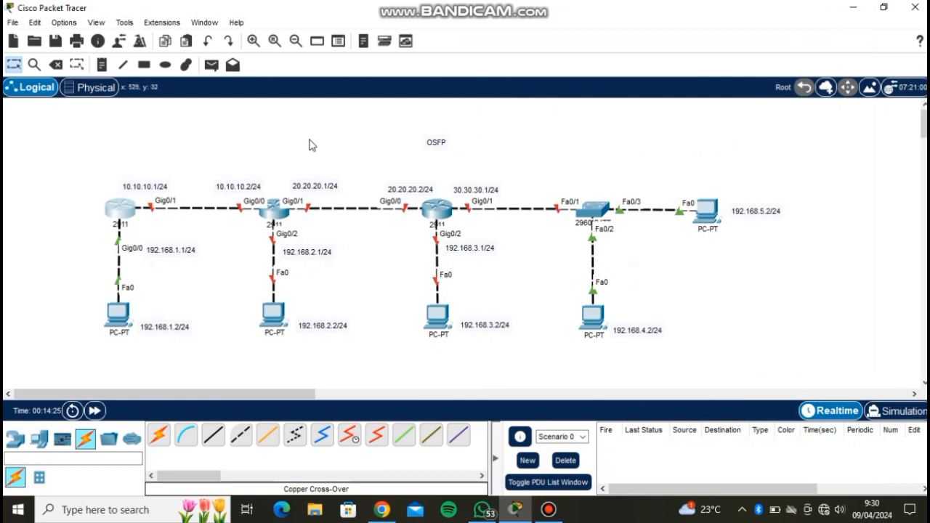
On the second router's command line, decline the initial configuration dialog and enter global configuration mode.
click(270, 207)
click(331, 42)
drag(407, 24, 603, 18)
text(no)
key(Return)
key(Return)
text(en)
key(Return)
text(conf t)
key(Return)
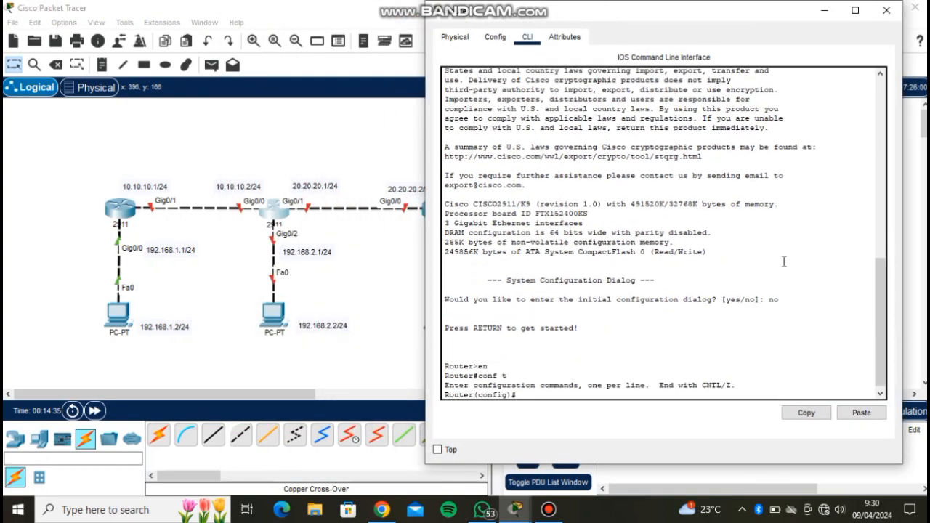
Assign 10.10.10.2 255.255.255.0 to the second router's gig0/0 interface and exit interface mode.
text(int gig0/0)
key(Return)
text(ip add 10.10.10.2 255.255.255.0)
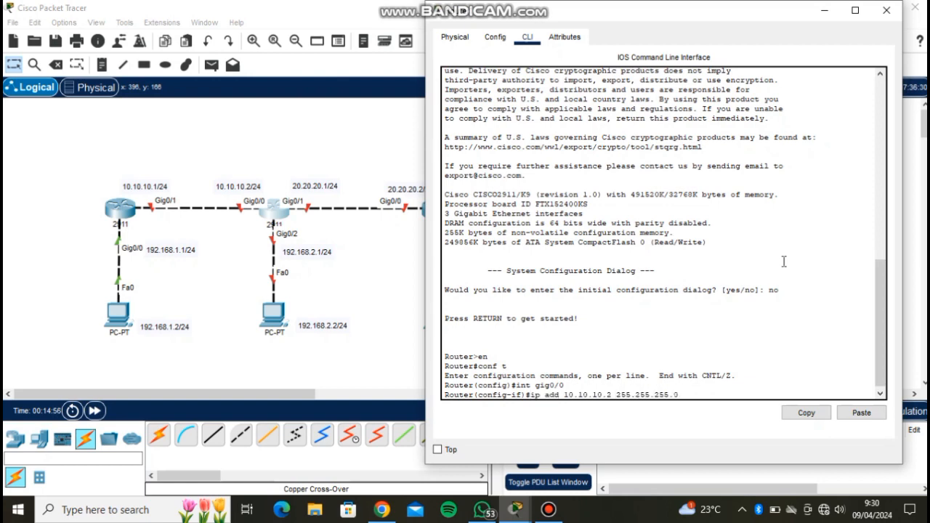
key(Return)
text(ex)
key(Return)
Assign 20.20.20.1 255.255.255.0 to the second router's gig0/1 interface and exit interface mode.
text(int gig0/0)
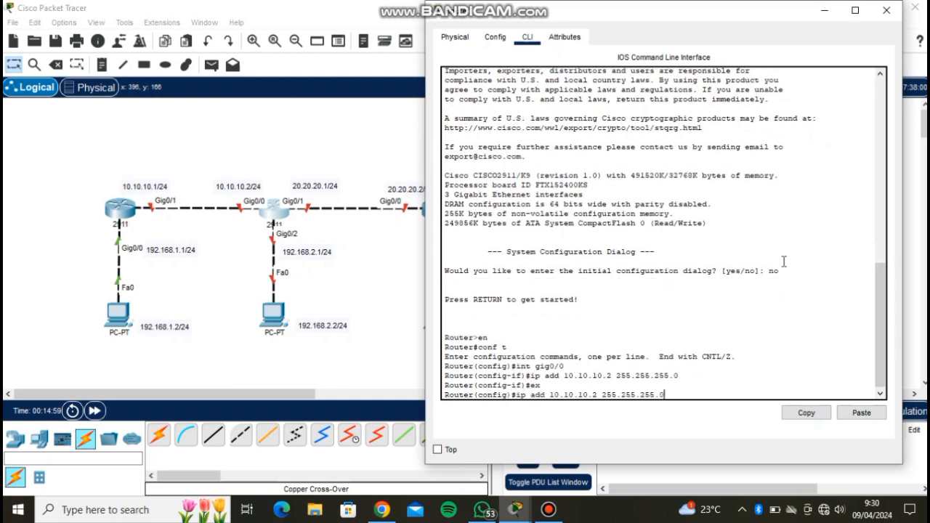
key(BackSpace)
text(1)
key(Return)
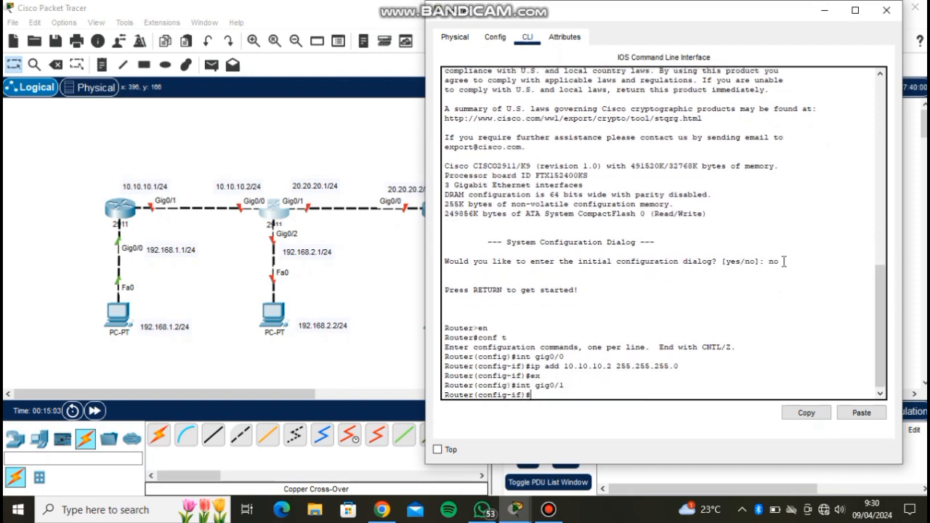
text(ip add 20.20.20.1 25)
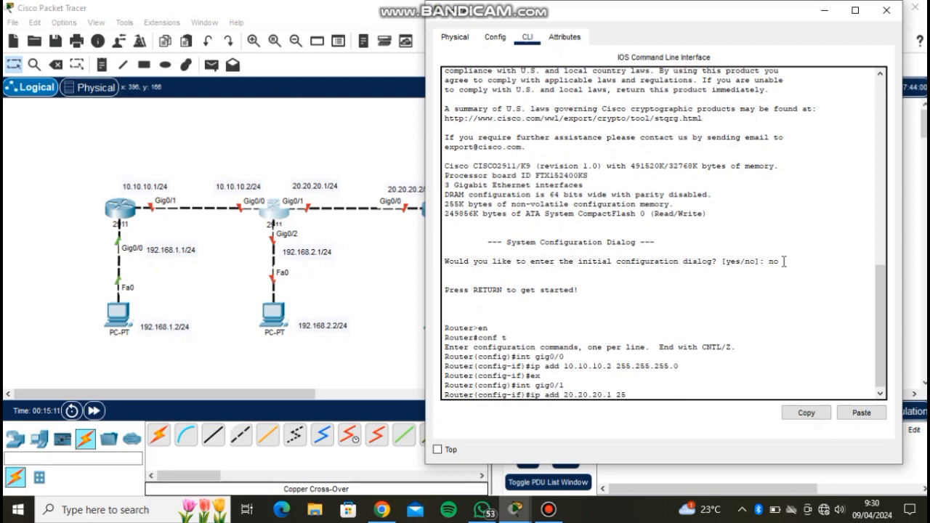
text(5.255.255.255.0)
key(Return)
text(ex)
key(Return)
Assign 192.168.2.1 255.255.255.0 to the second router's gig0/2 interface and exit interface mode.
text(int gig0/)
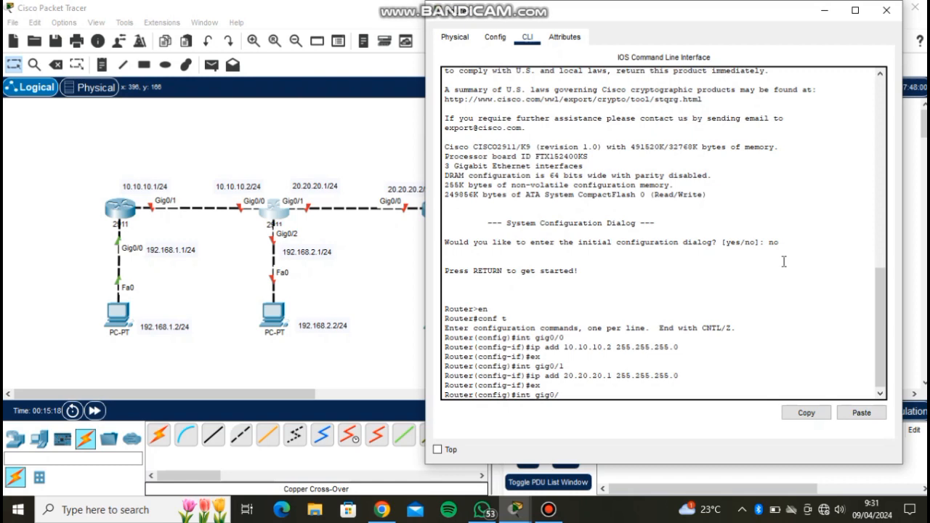
text(12)
key(Return)
text(192.168.2.1)
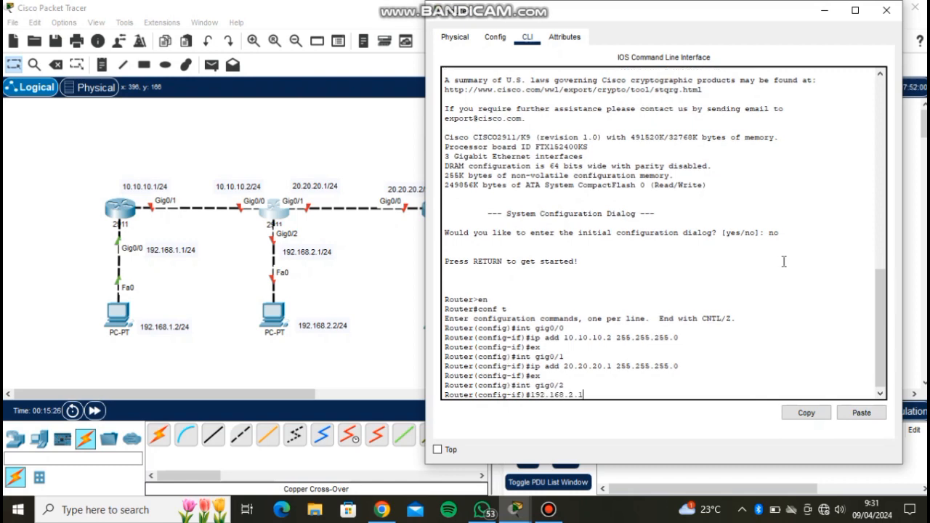
text(ip add )
text( 255.255.255.0)
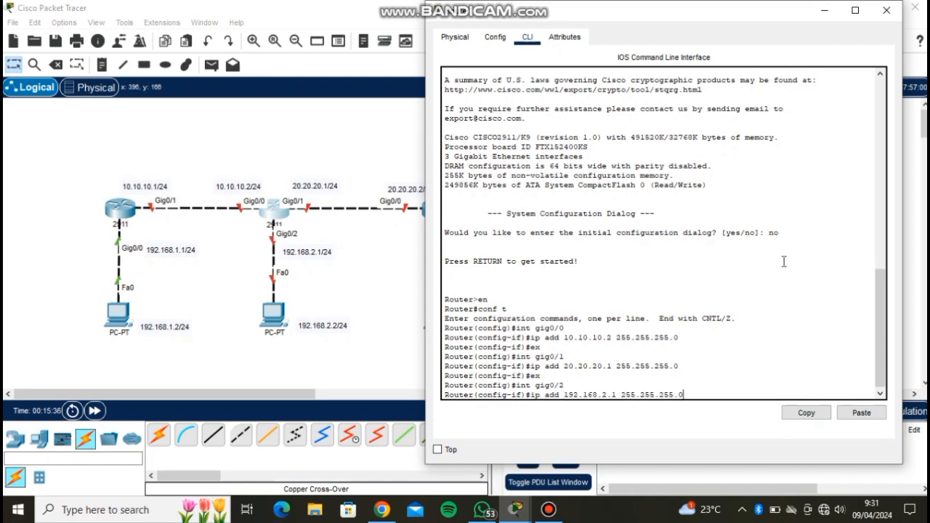
key(Return)
text(ex)
key(Return)
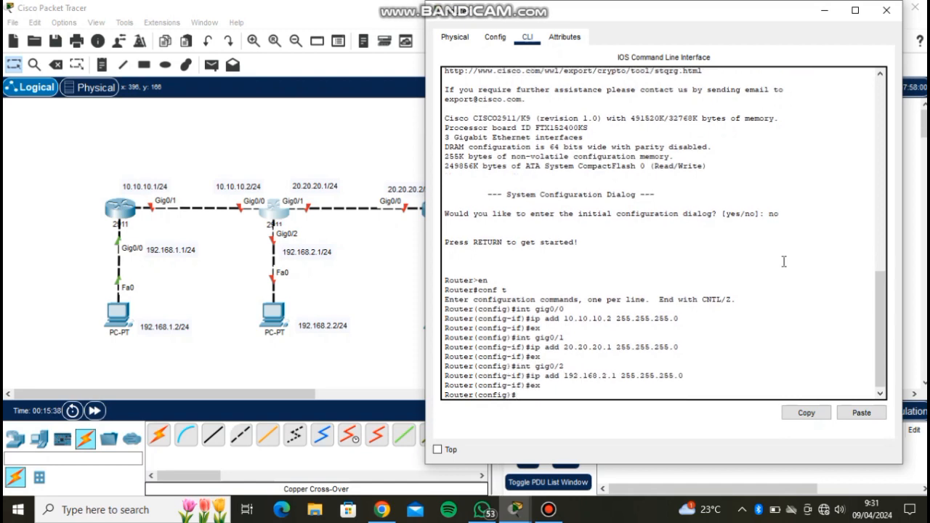
Enable the second router's interface range gig0/0-2 with no sh and close the router's window.
text(int gig0/)
key(Left)
key(Left)
key(Left)
key(Left)
key(Left)
text(ra)
key(Return)
text(no sh)
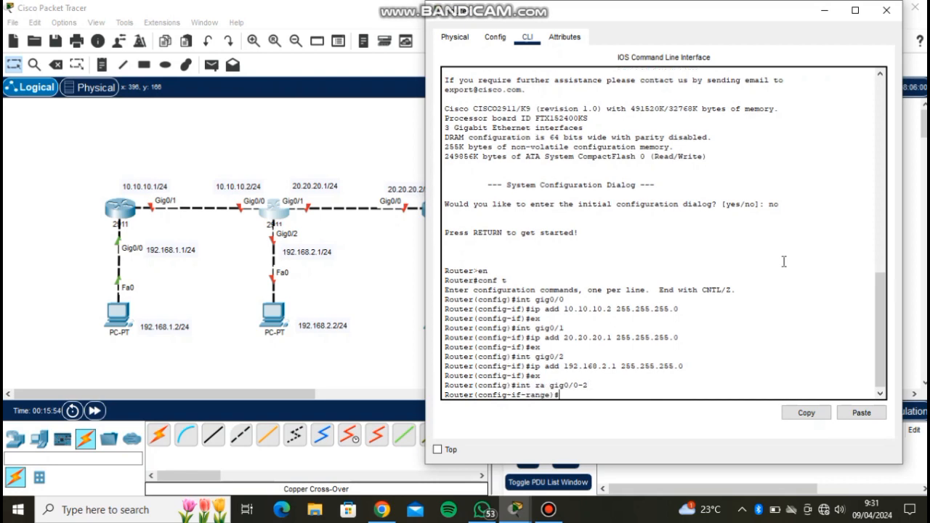
key(Return)
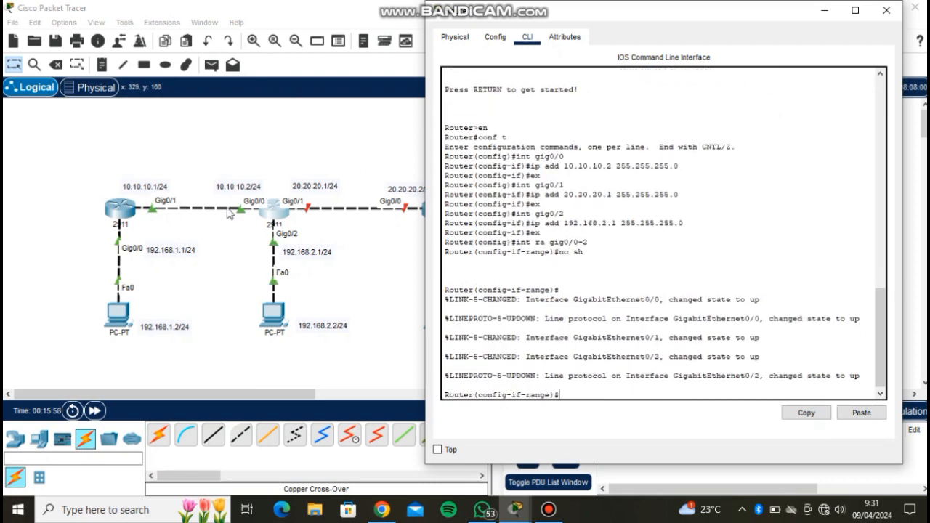
click(886, 10)
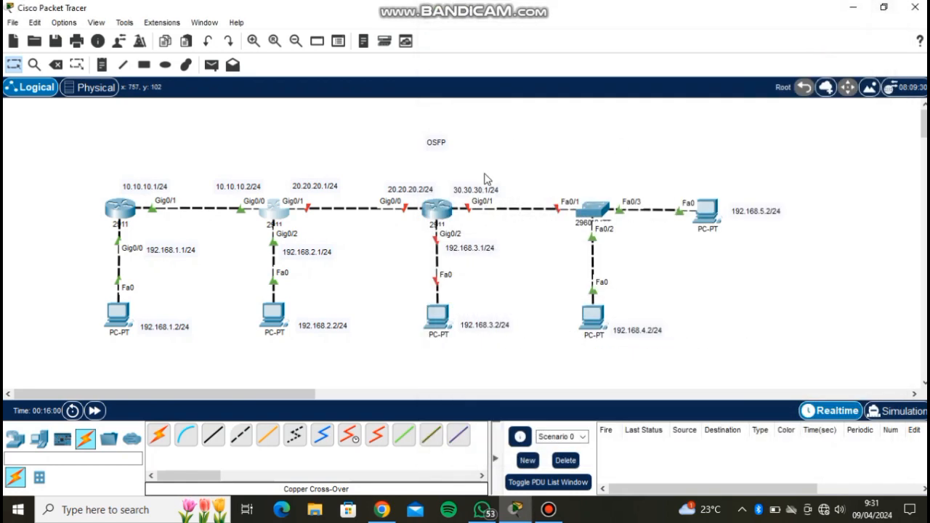
On Router2's command line, decline the initial configuration dialog and enter global configuration mode.
click(435, 209)
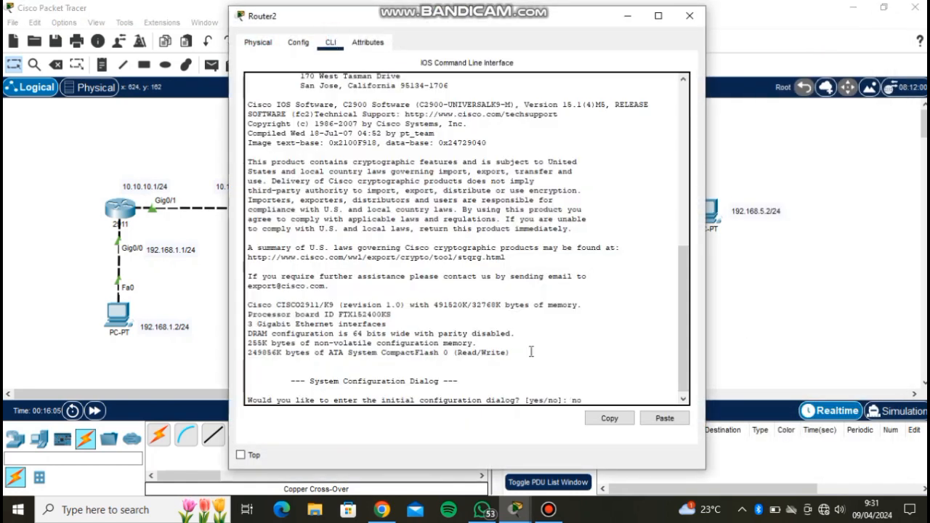
text(no)
key(Return)
key(Return)
text(en)
key(Return)
text(conf t)
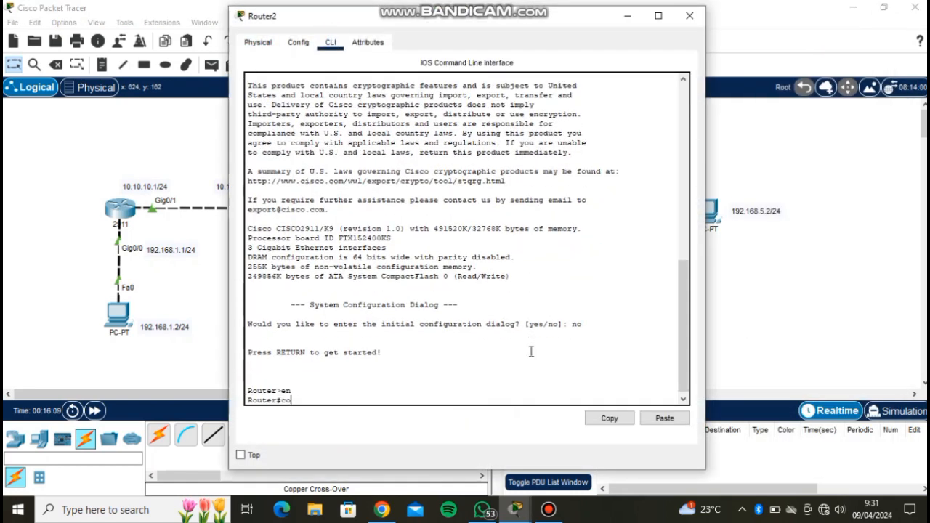
key(Return)
Assign 20.20.20.2 255.255.255.0 to Router2's gig0/0 interface, keeping the topology labels in view, and exit the interface.
drag(468, 23, 763, 42)
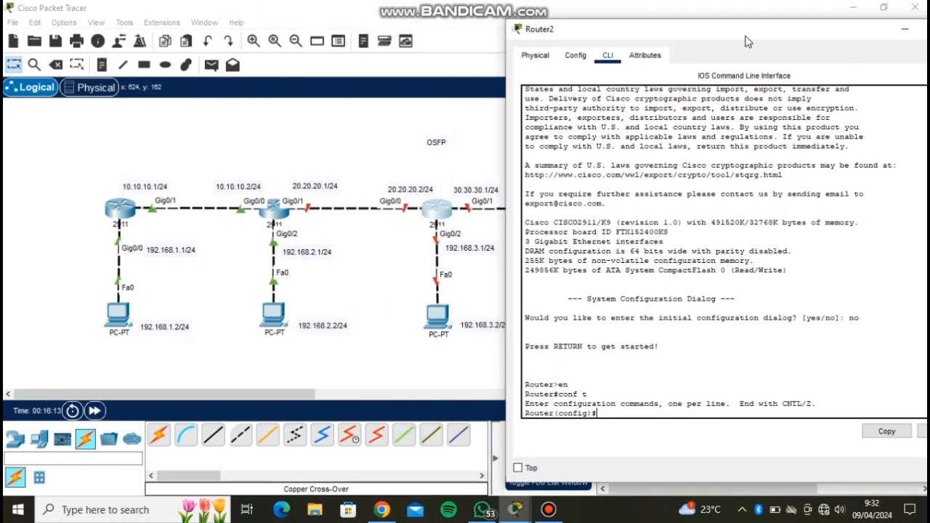
text(int gig0/0)
key(Return)
text(ip add 20.20.20.2 255.255.255.0)
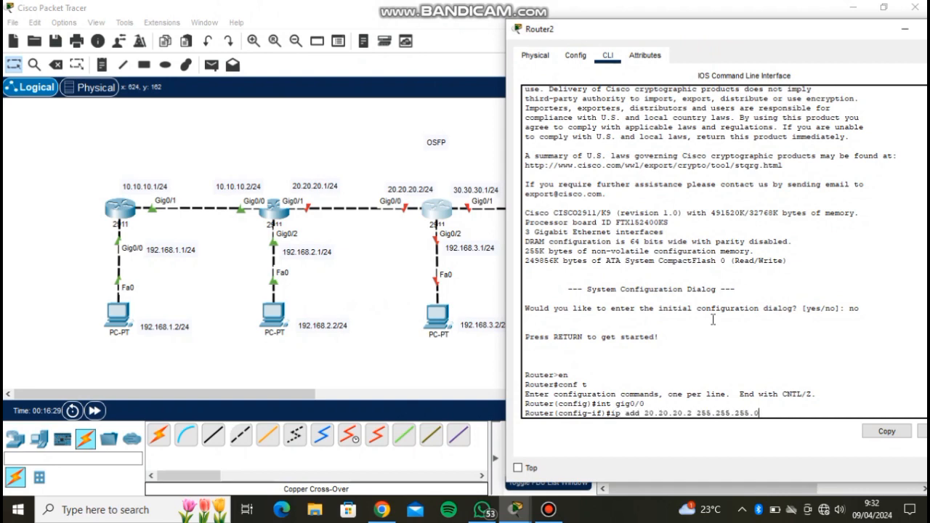
key(Return)
text(ex)
key(Return)
Assign 192.168.3.1 255.255.255.0 to Router2's gig0/2 interface and exit interface mode.
text(int gig0/2)
key(Return)
text(ip add 192.16)
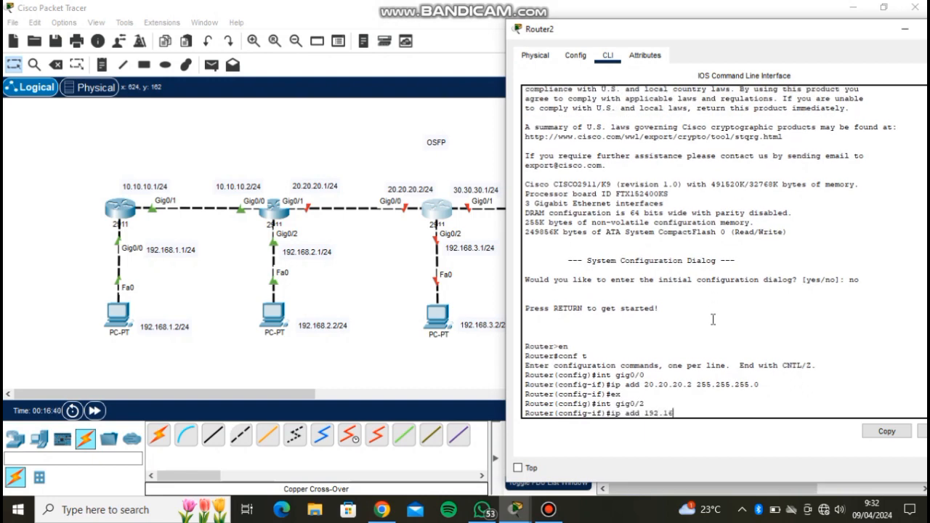
text(8.3.1 255.255.255.0)
key(Return)
text(ex)
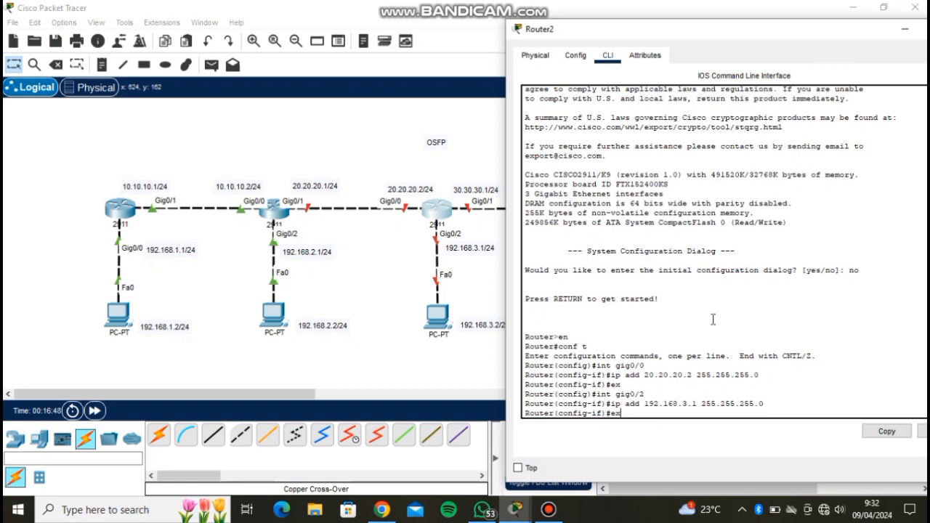
key(Return)
Assign 30.30.30.1 255.255.255.0 to Router2's gig0/1 interface and exit interface mode.
text(int gig0/1)
key(Return)
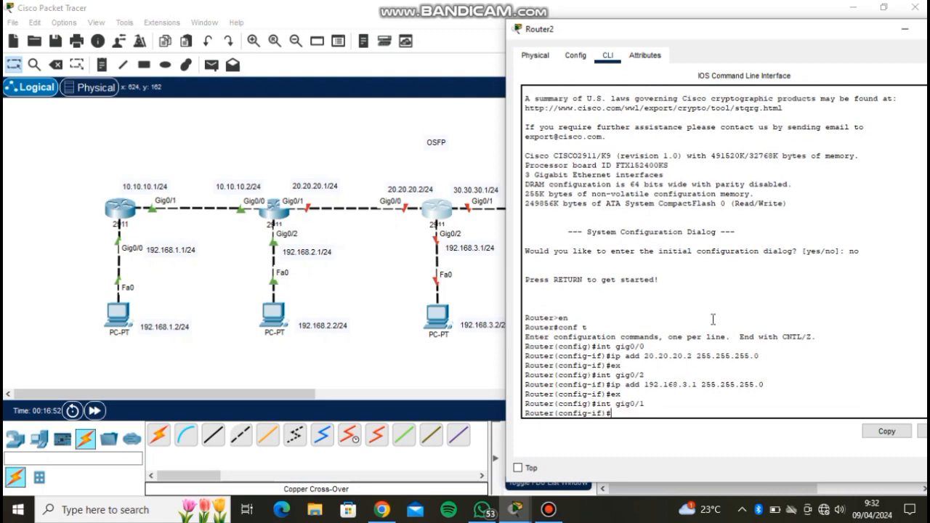
text(ip add 30.30.30.1 255.255.255.0)
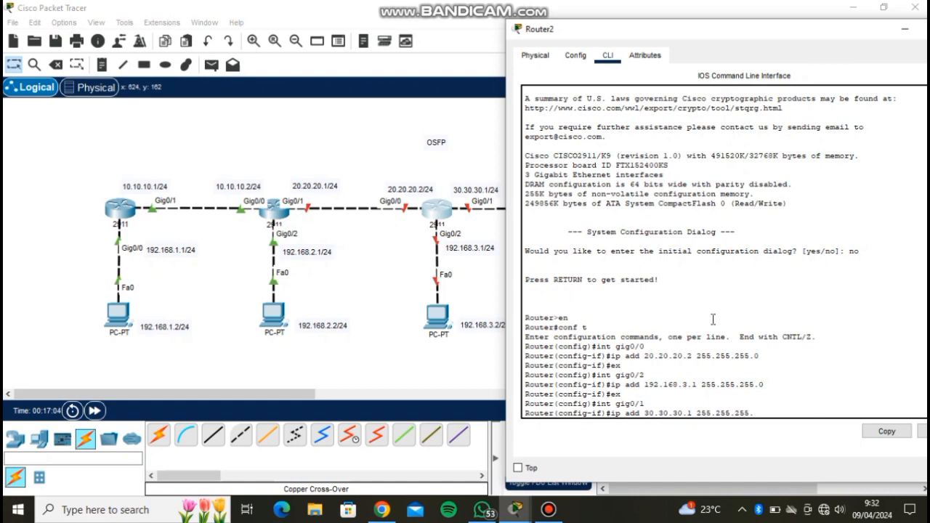
key(Return)
text(ex)
key(Return)
Enable Router2's interface range gig0/0-2 with no sh and close the router's window.
text(int ra gig0/0-2)
key(Return)
text(no sh)
key(Return)
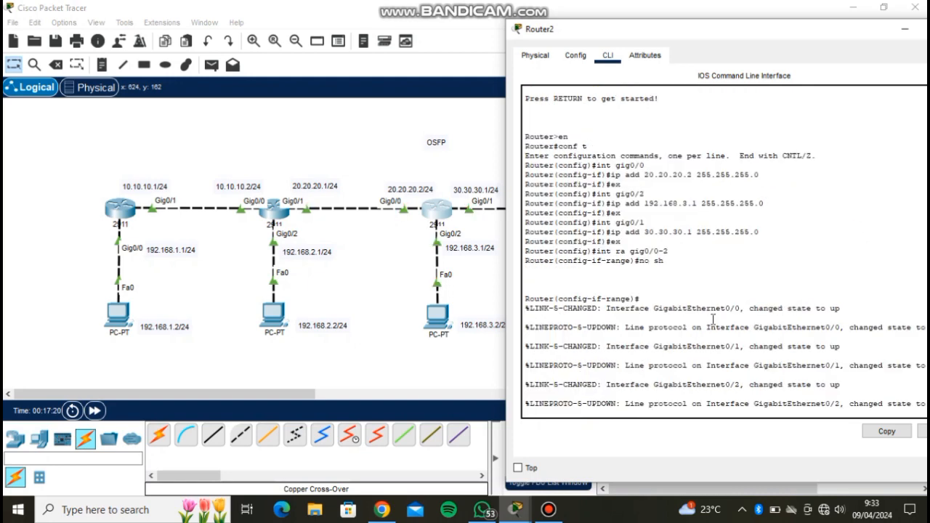
double_click(736, 32)
click(638, 71)
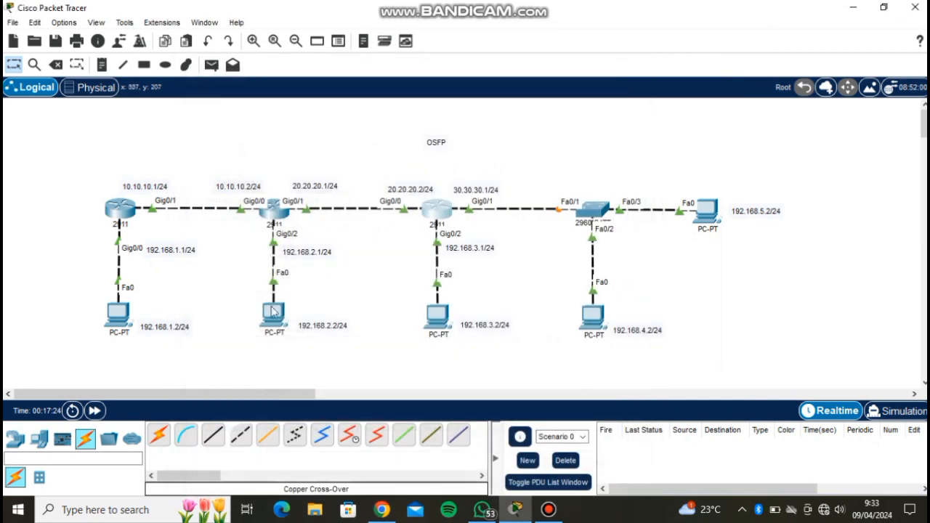
Test connectivity with a simple PDU from the 192.168.1.2 PC to the 192.168.3.2 PC, and delete the test scenario.
click(212, 65)
click(117, 313)
click(436, 314)
click(617, 444)
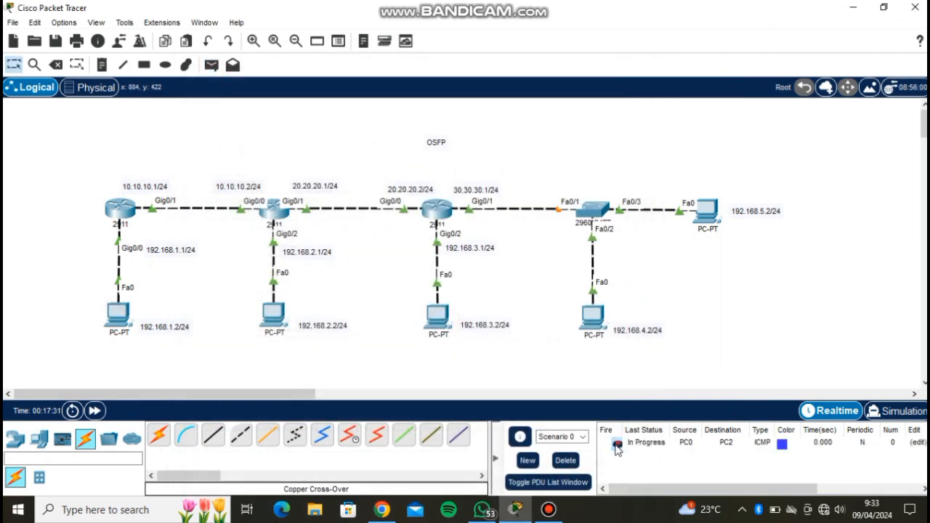
click(617, 443)
click(565, 460)
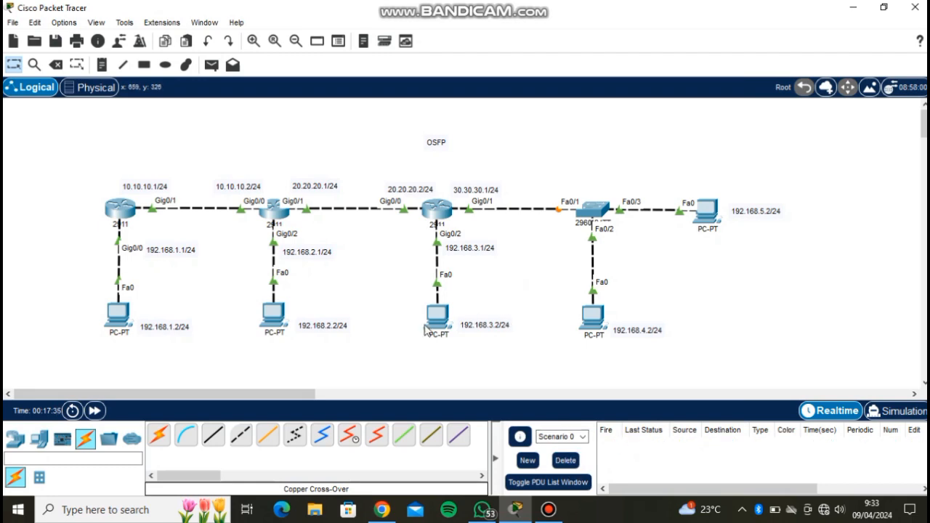
Open Router0's command line and exit interface range mode to global configuration.
click(125, 211)
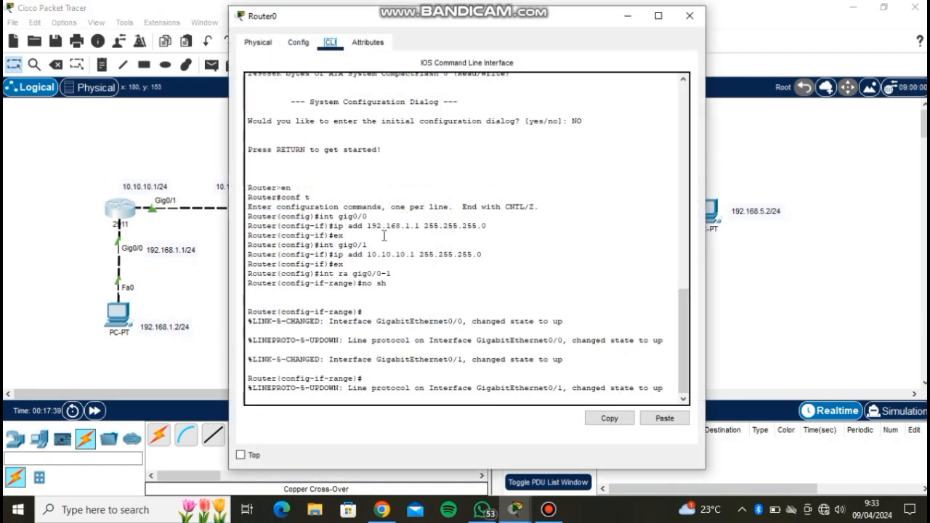
text(ex)
key(Return)
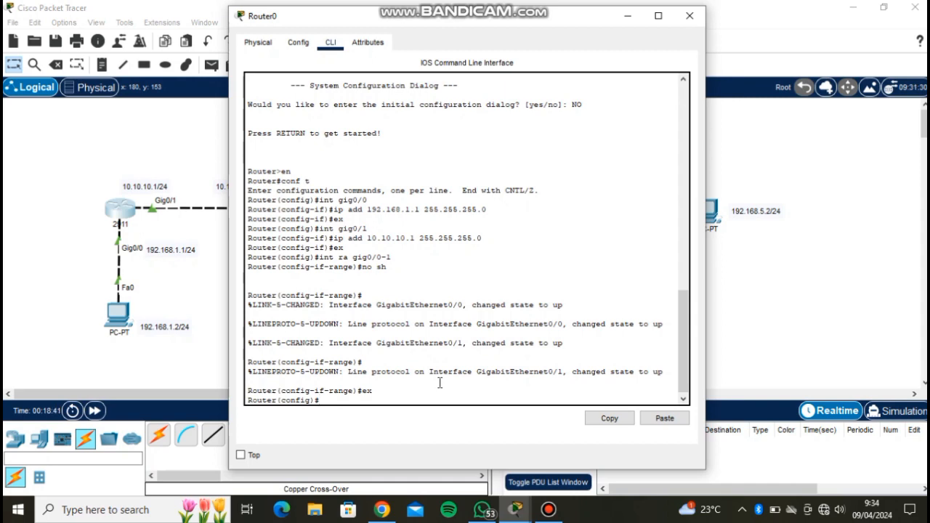
Try to start OSPF routing on Router0 without a process ID.
text(router osfp ?)
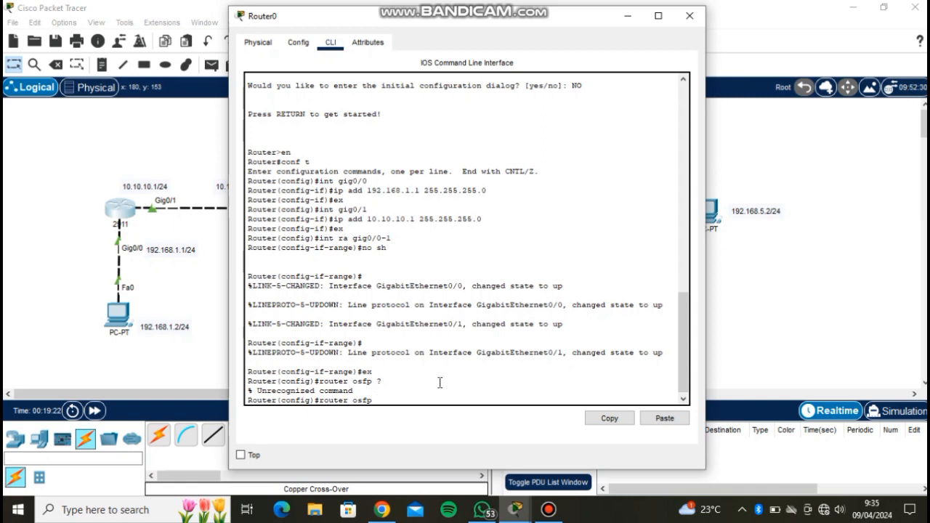
key(Return)
text(router ospf)
key(Return)
Query the process ID range accepted by router ospf and start OSPF process 1 on Router0.
text(router ospf ?)
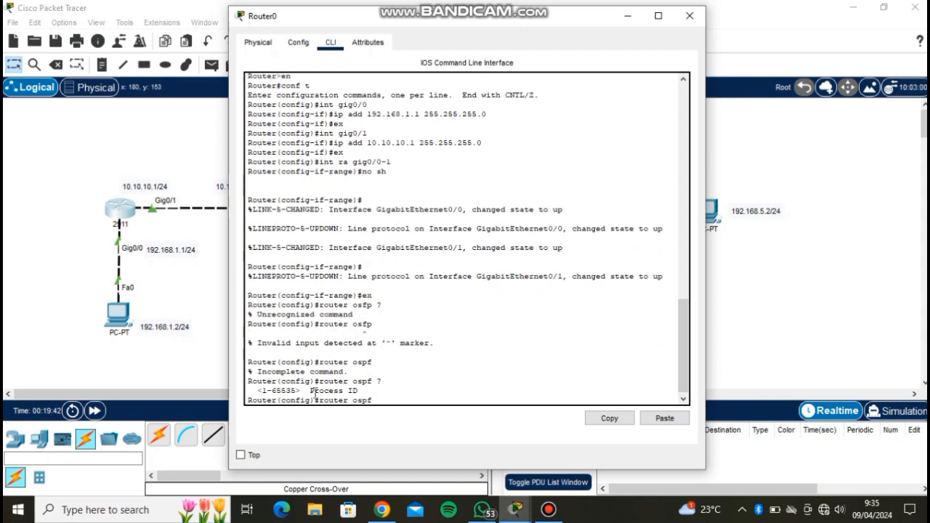
drag(488, 22, 592, 26)
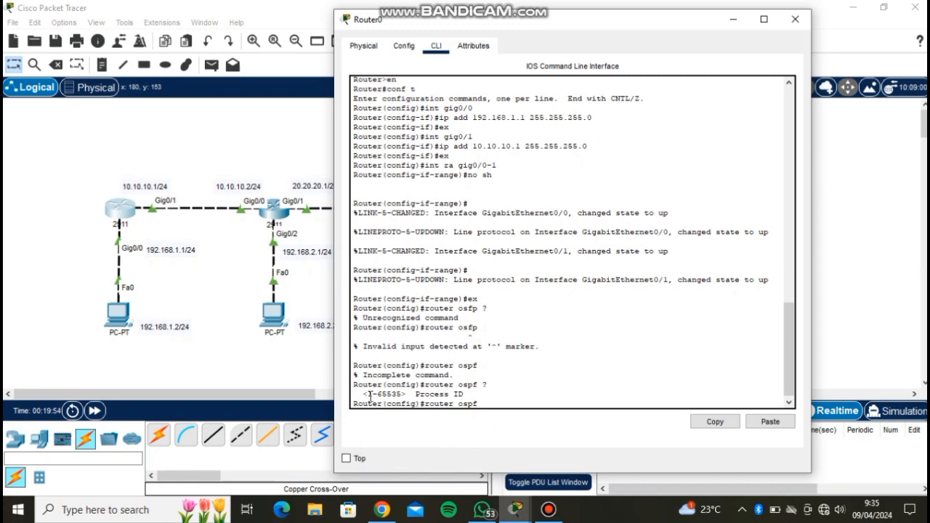
drag(369, 394, 404, 394)
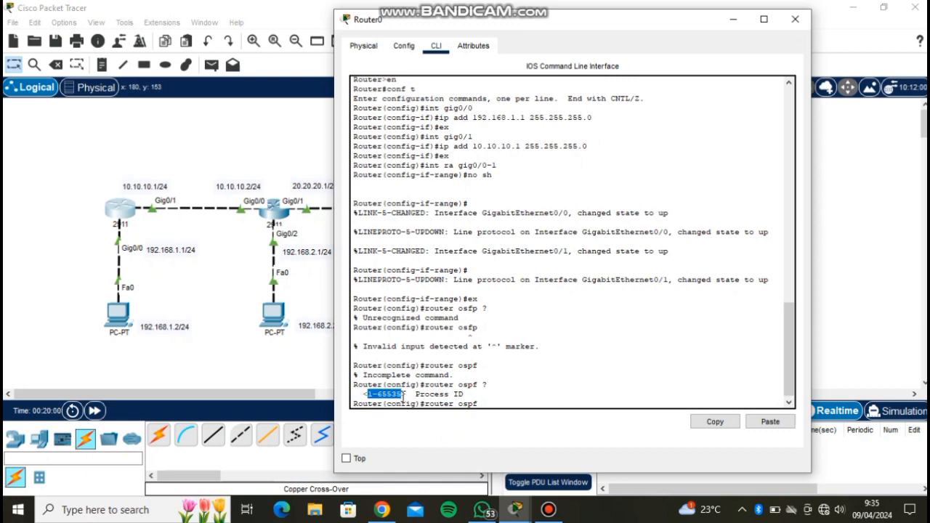
click(507, 405)
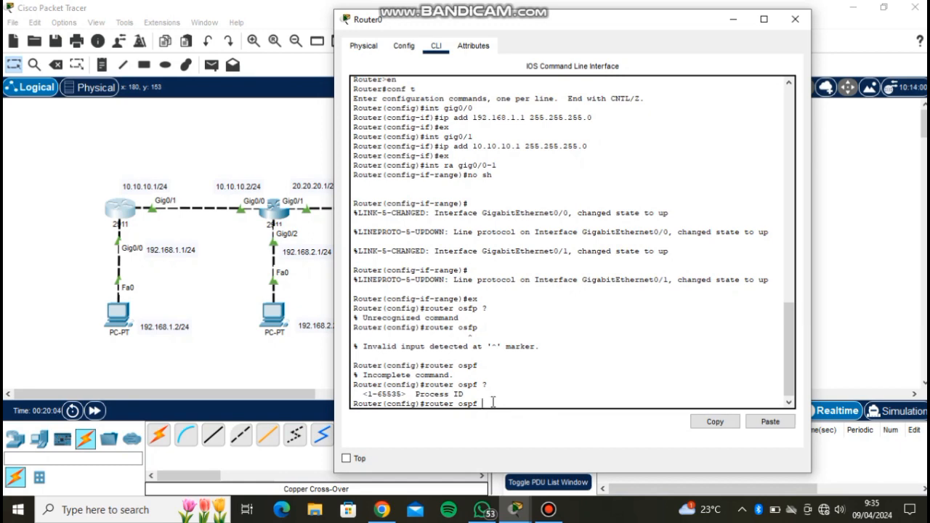
text(1)
key(Return)
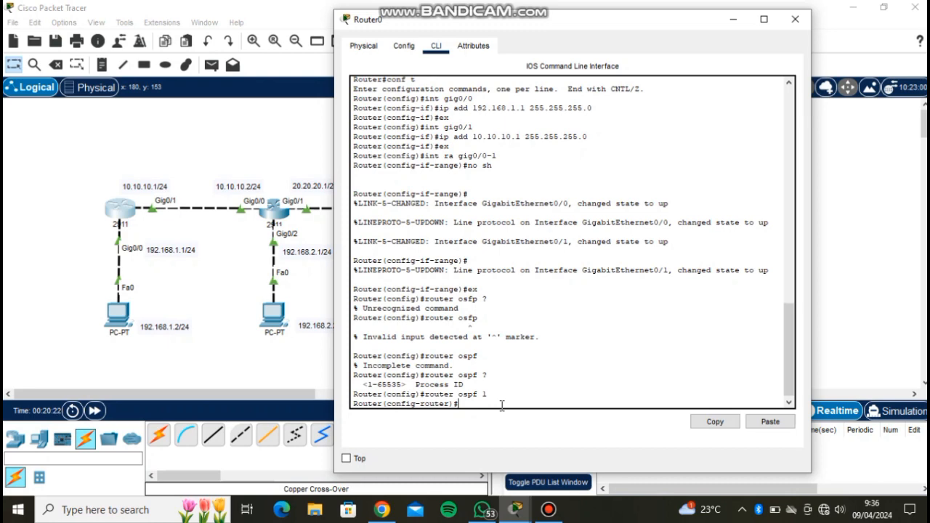
Begin a network statement for 10.10.10.0 and query which argument must follow the address.
text(network)
text(10.10.10.0)
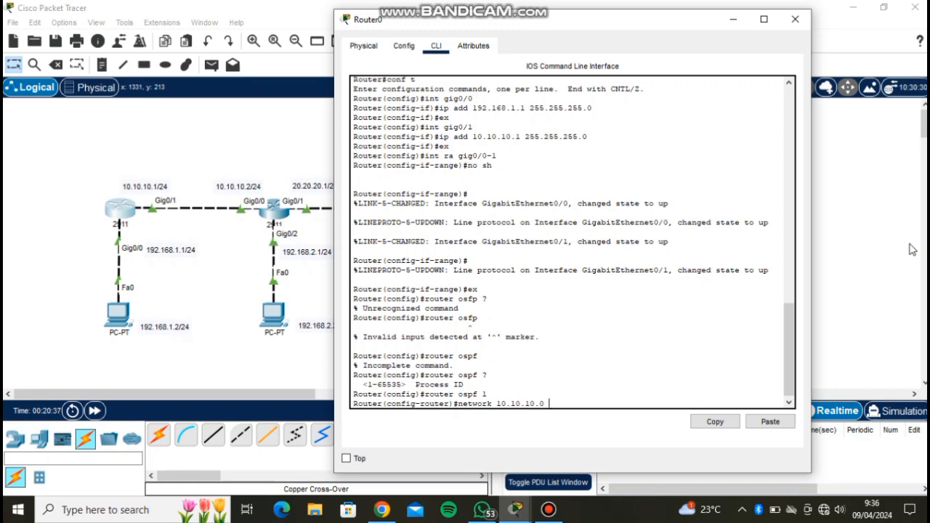
text(?)
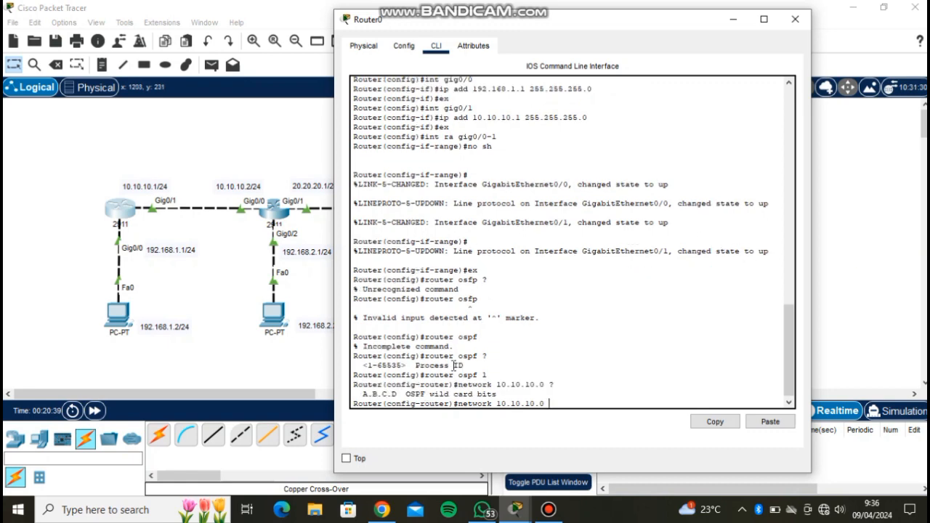
drag(406, 394, 498, 394)
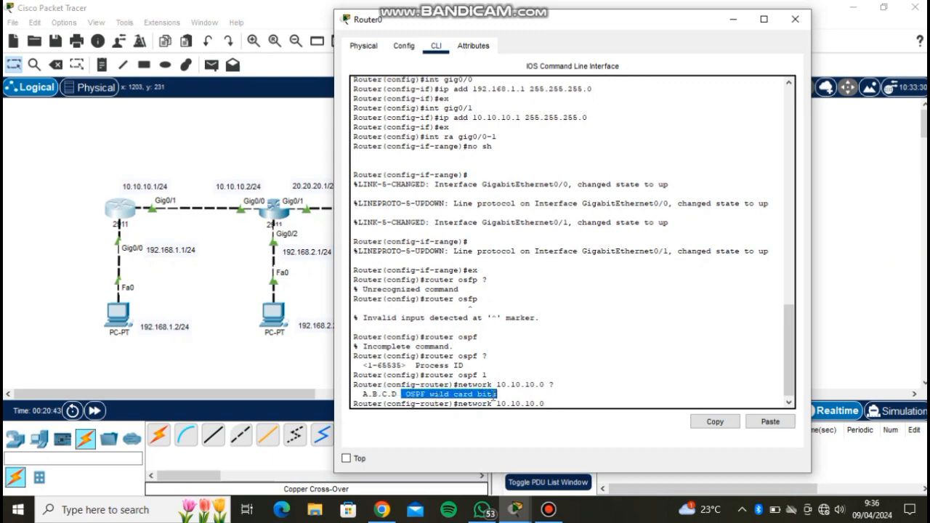
Minimize Router0's window and add a topology note above the 192.168.5.2 PC listing 255.255.255.255 over the mask 255.255.255.0.
click(733, 26)
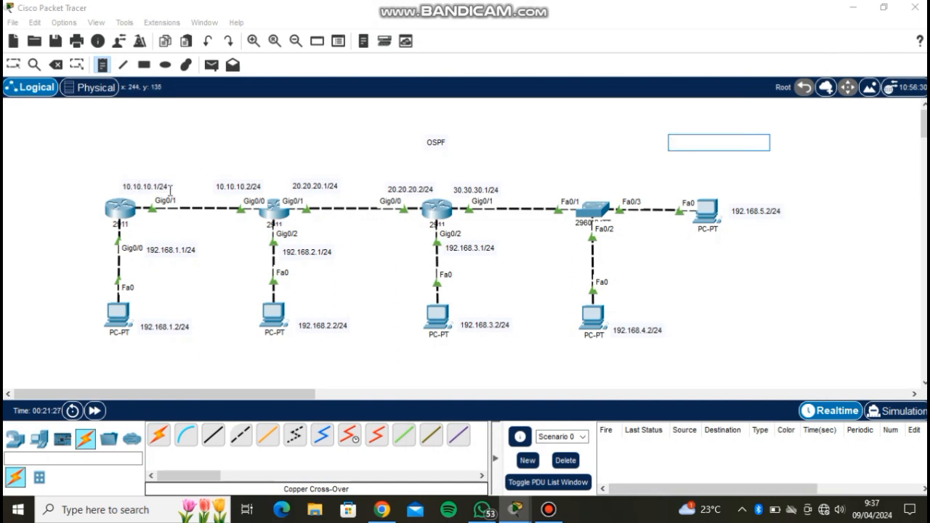
text(255.255.255.0)
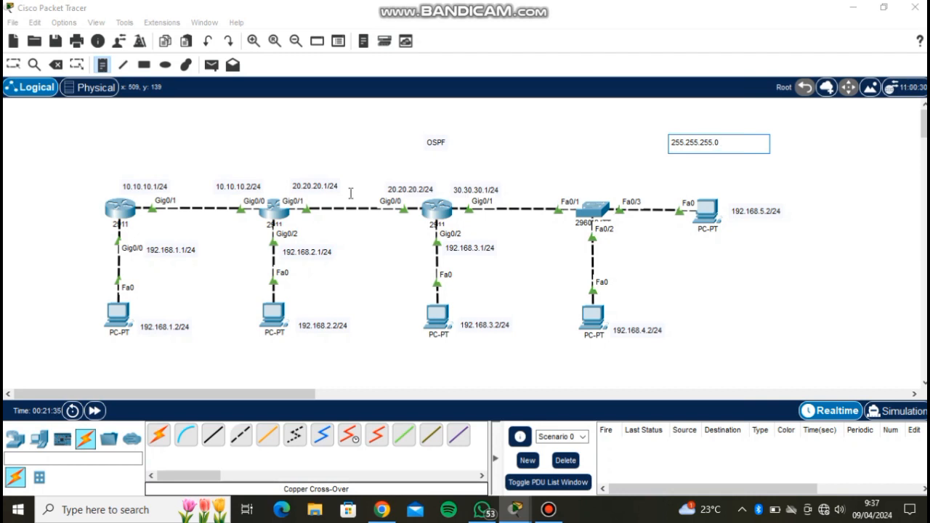
click(672, 142)
key(Return)
click(672, 142)
text(255.255.255.255)
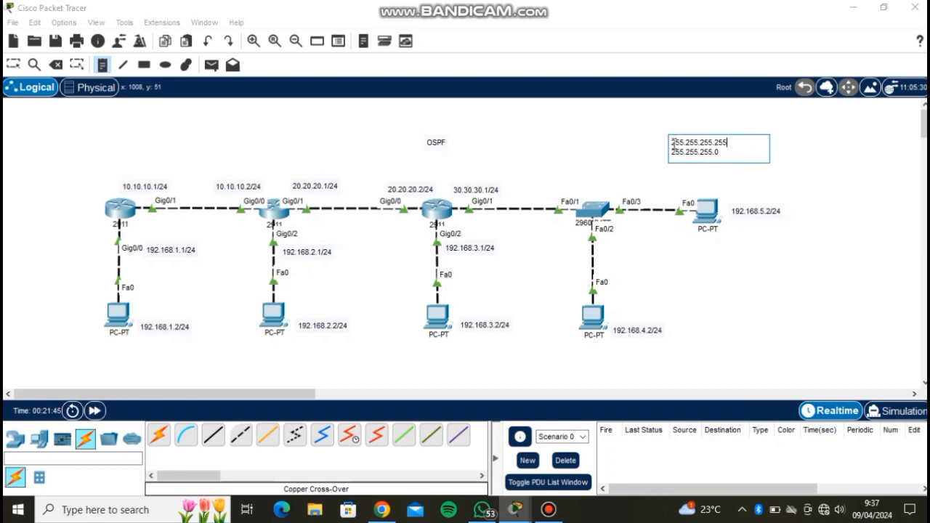
Add the wildcard mask 0.0.0.255 as the third line of the note and return to selection mode.
drag(728, 144, 670, 145)
click(734, 150)
drag(722, 152, 671, 154)
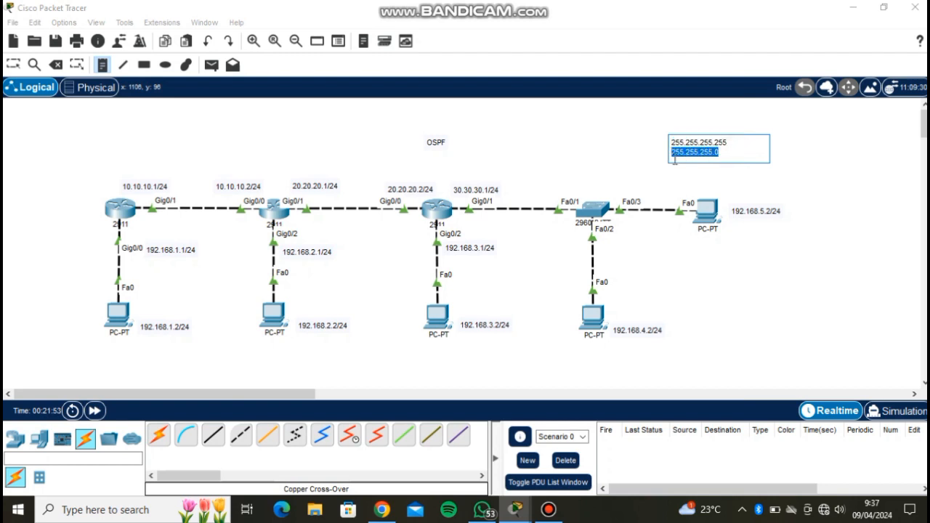
click(722, 151)
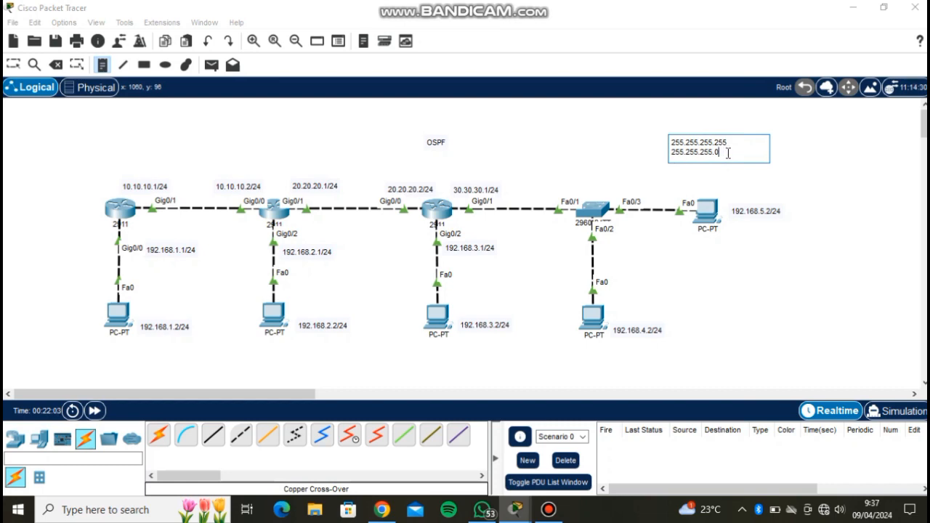
key(Return)
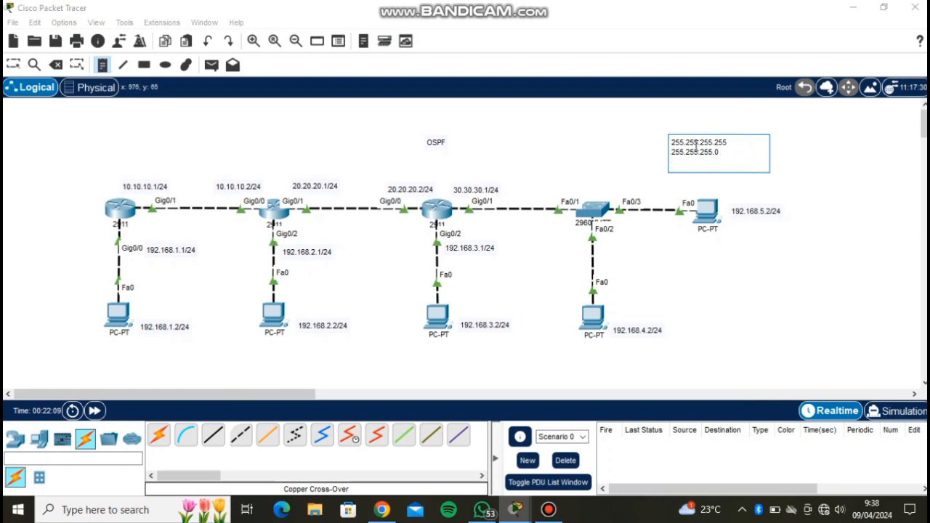
text(0.0.)
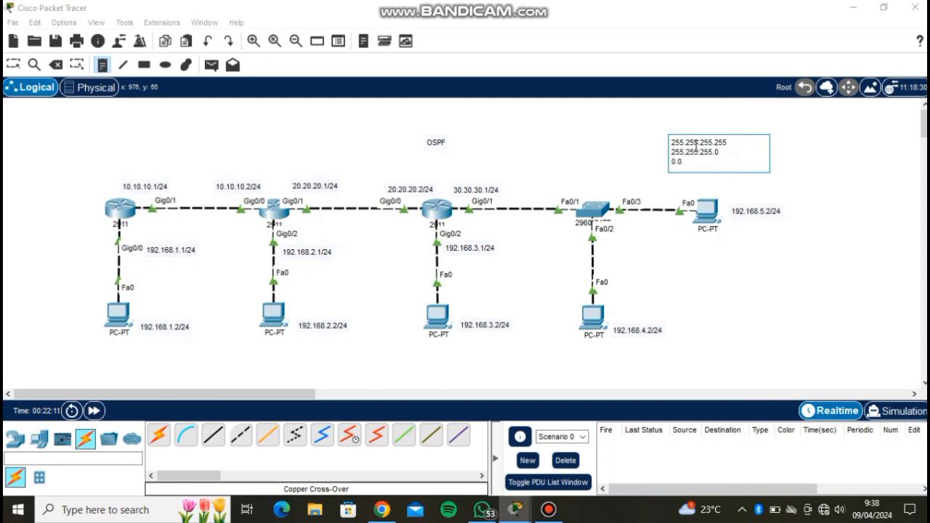
text(0.255)
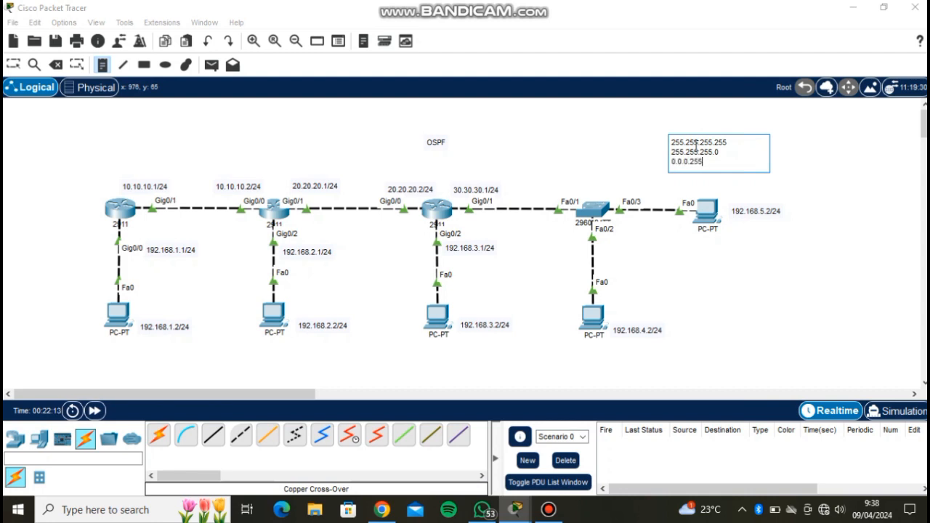
click(795, 163)
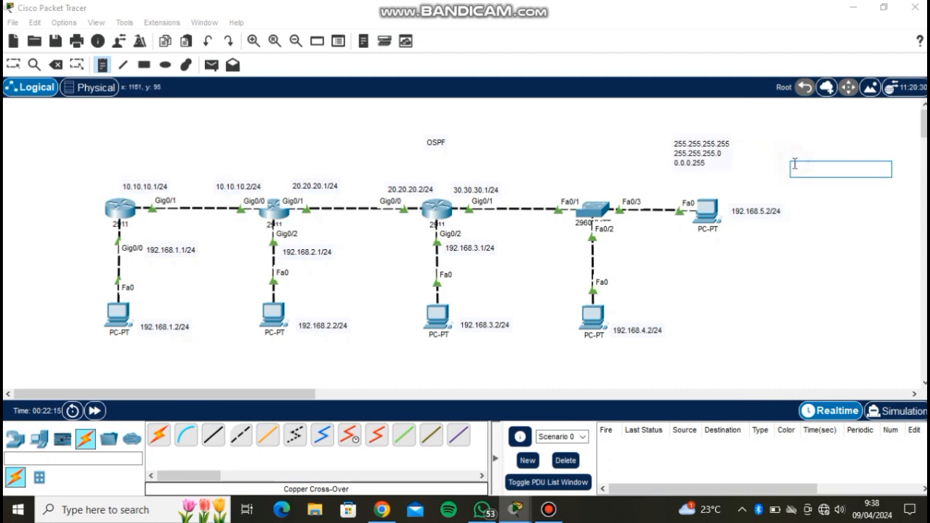
click(12, 65)
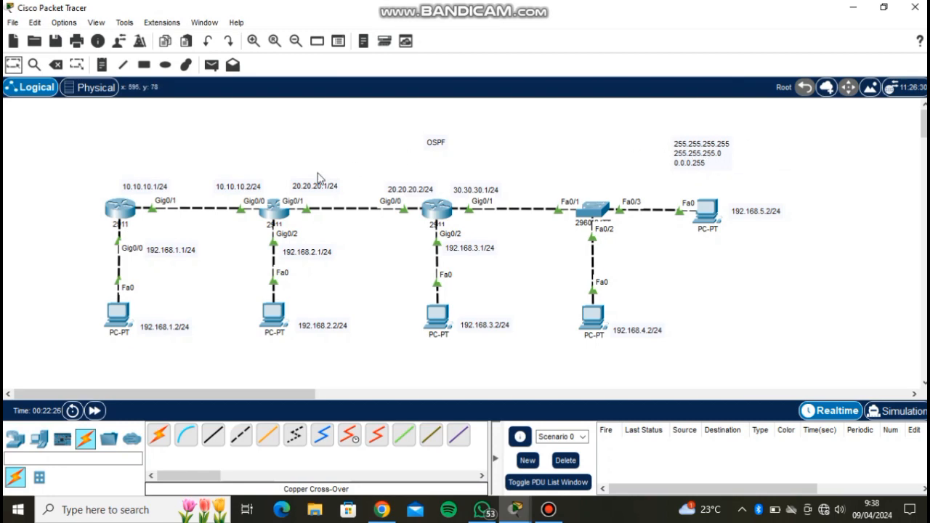
Reopen Router0's command line and try the statement network 10.10.10.0 0.0.0.255 without an area.
click(117, 211)
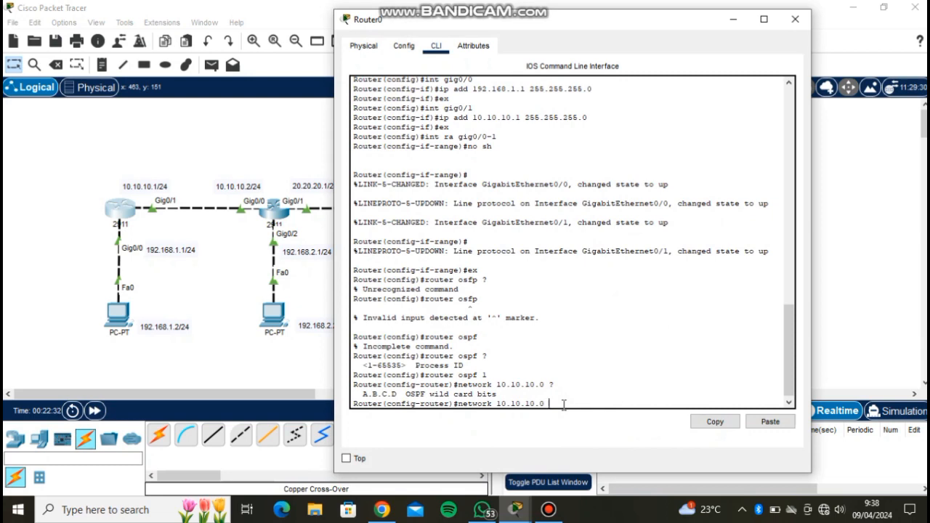
text(0.0.0.0)
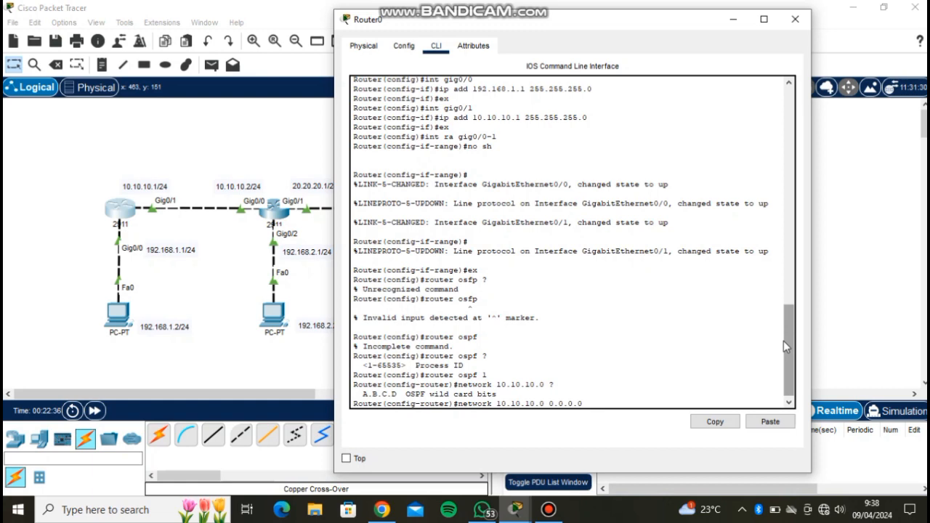
text(.255 ?)
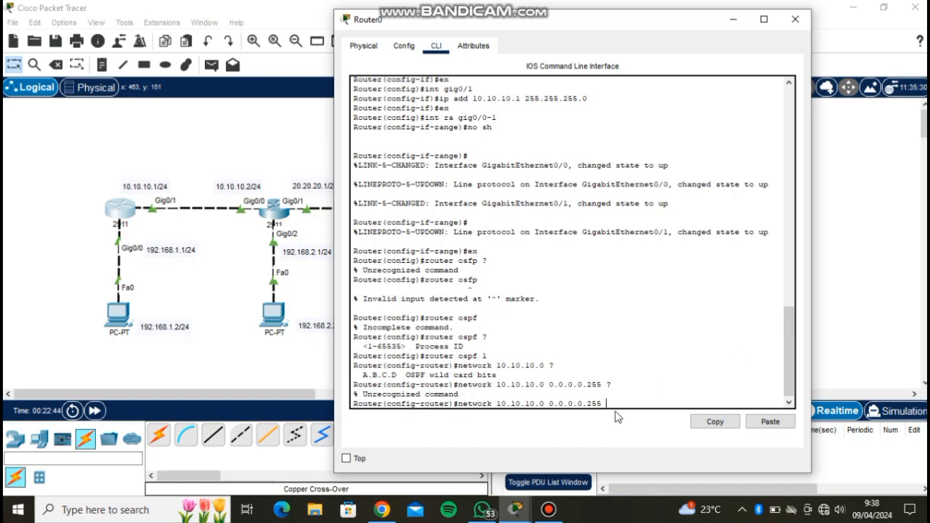
key(BackSpace)
key(Left)
key(Left)
key(Left)
key(BackSpace)
key(BackSpace)
key(Return)
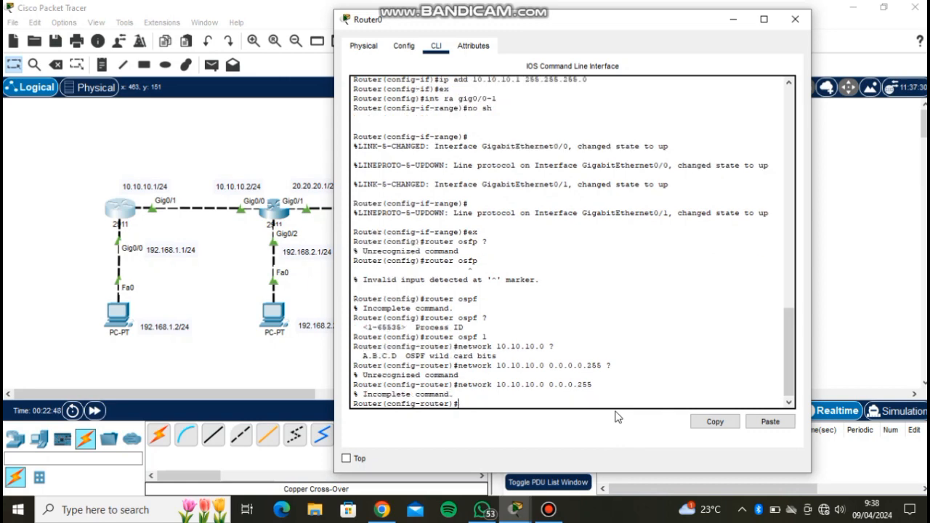
Query which arguments must follow network 10.10.10.0 0.0.0.255 and the area keyword on Router0.
key(Up)
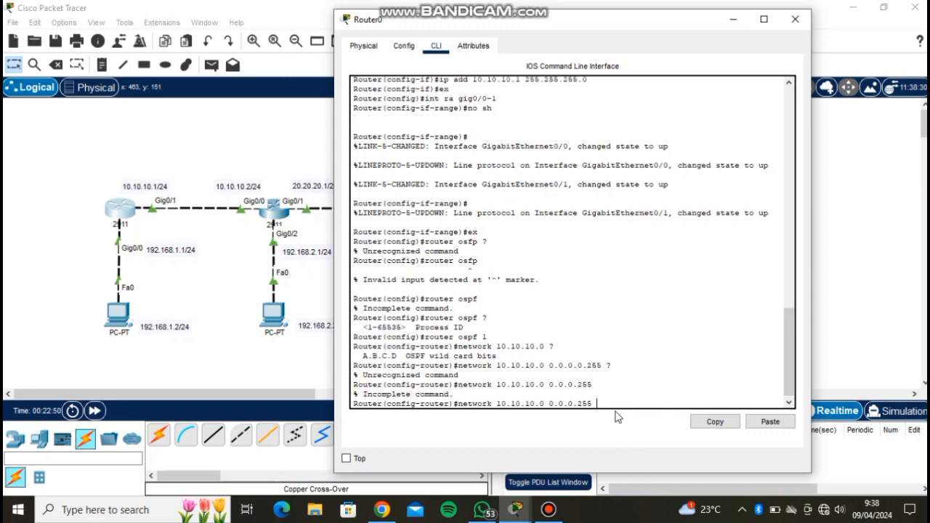
text(?)
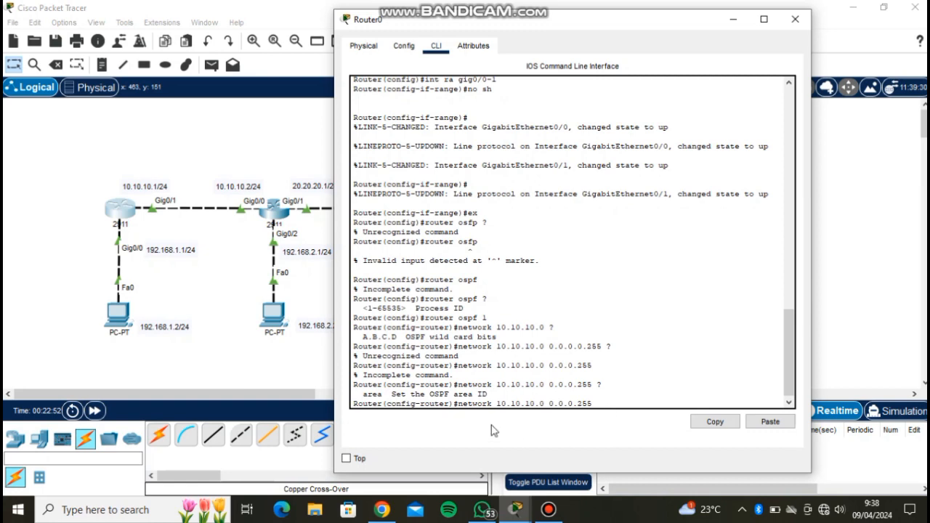
drag(356, 395, 389, 393)
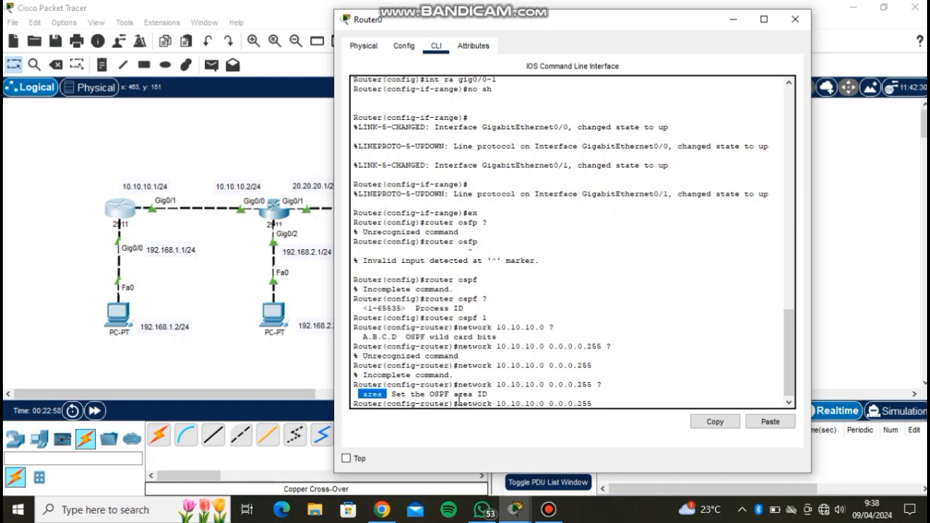
click(601, 409)
text(a)
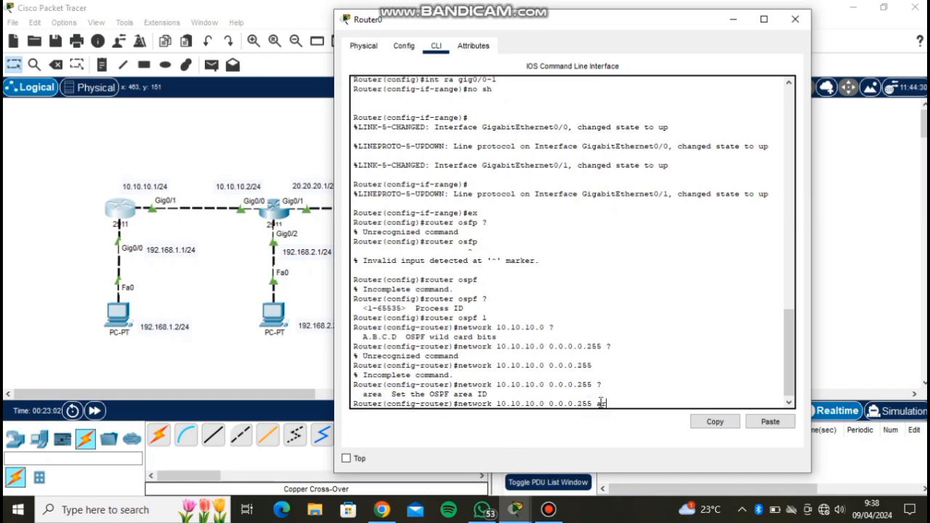
text(rea ?)
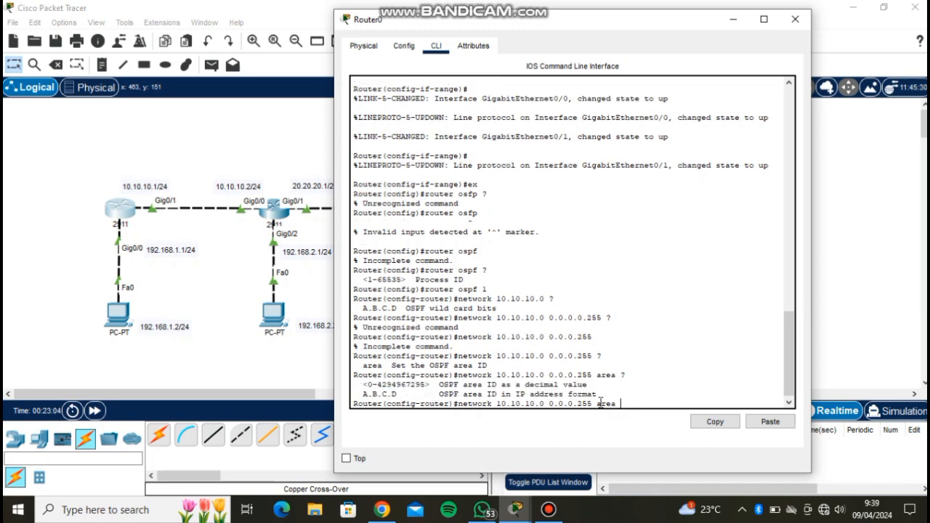
Examine the allowed decimal area ID range and complete the 10.10.10.0 network statement with area 0.
drag(367, 385, 427, 386)
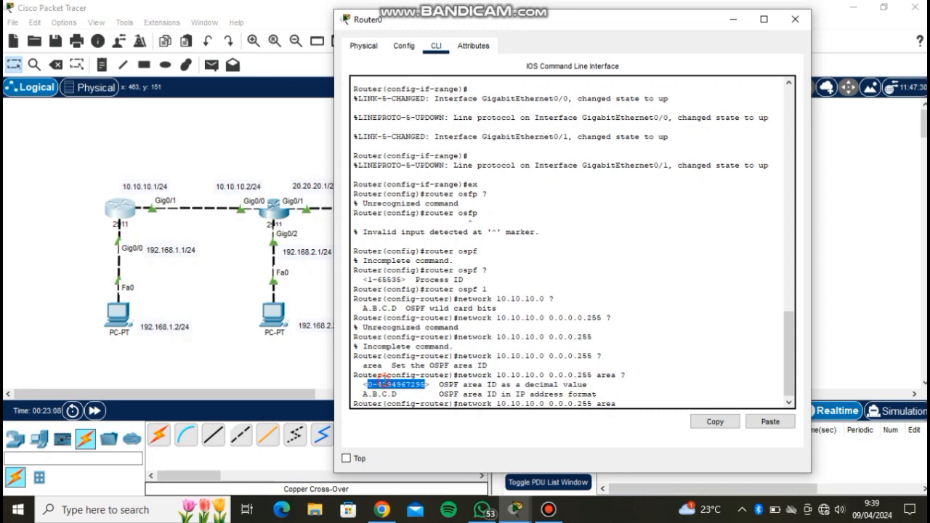
click(366, 385)
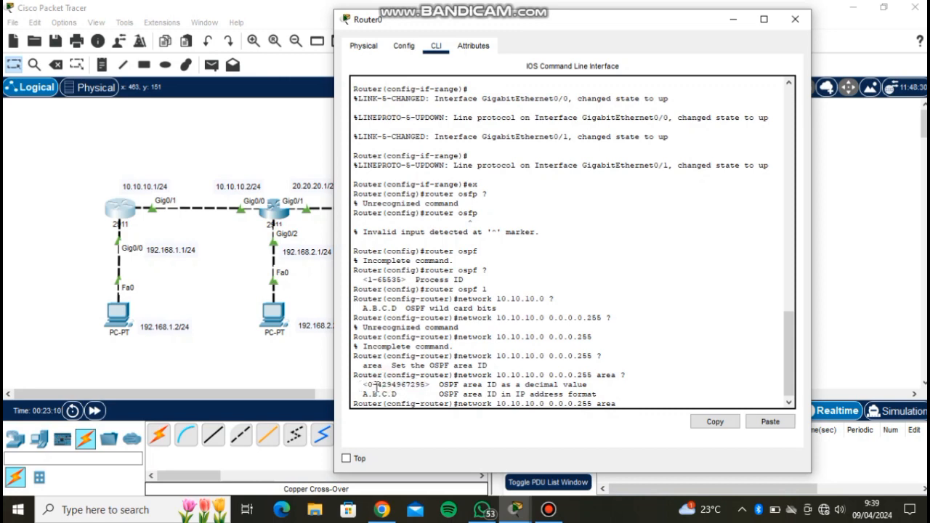
drag(366, 385, 425, 385)
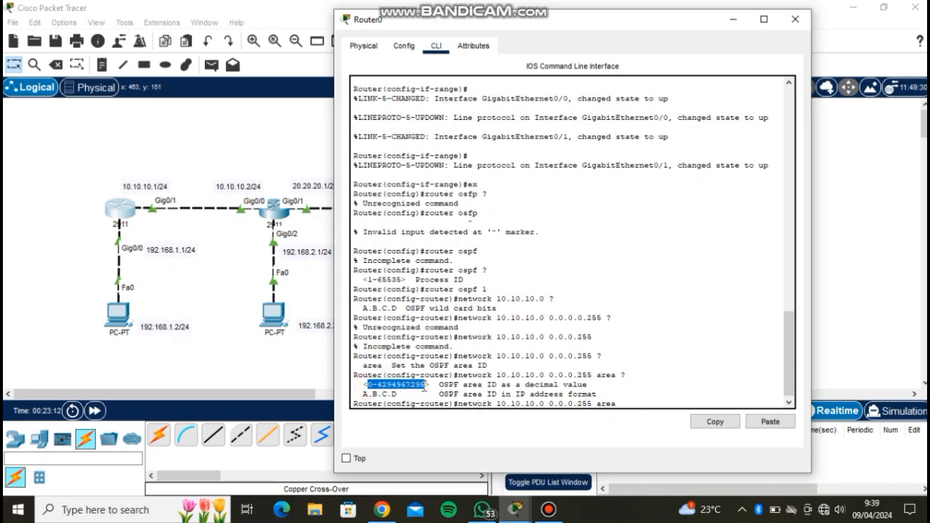
click(637, 403)
text(0)
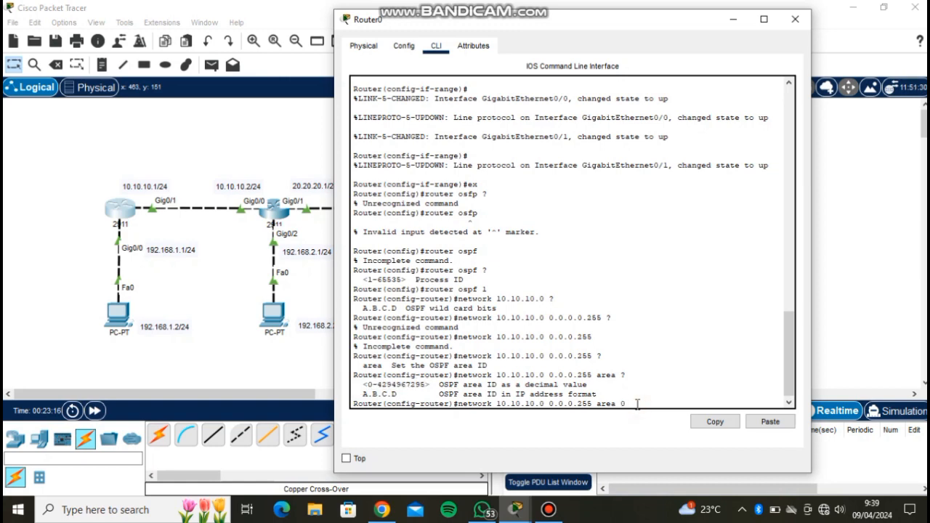
key(Return)
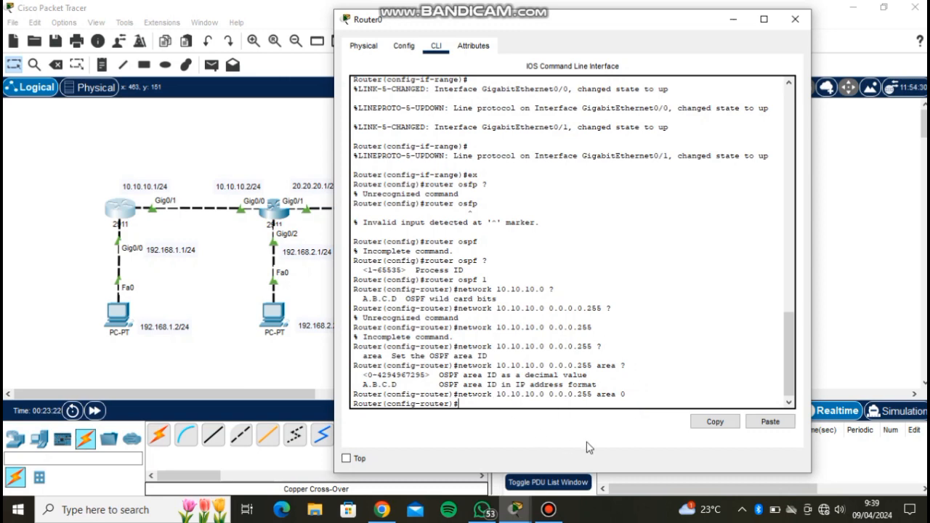
Reuse the previous statement to enter network 192.168.1.0 0.0.0.255 area 0, and close Router0's window.
click(636, 394)
drag(445, 409, 454, 396)
key(ctrl+c)
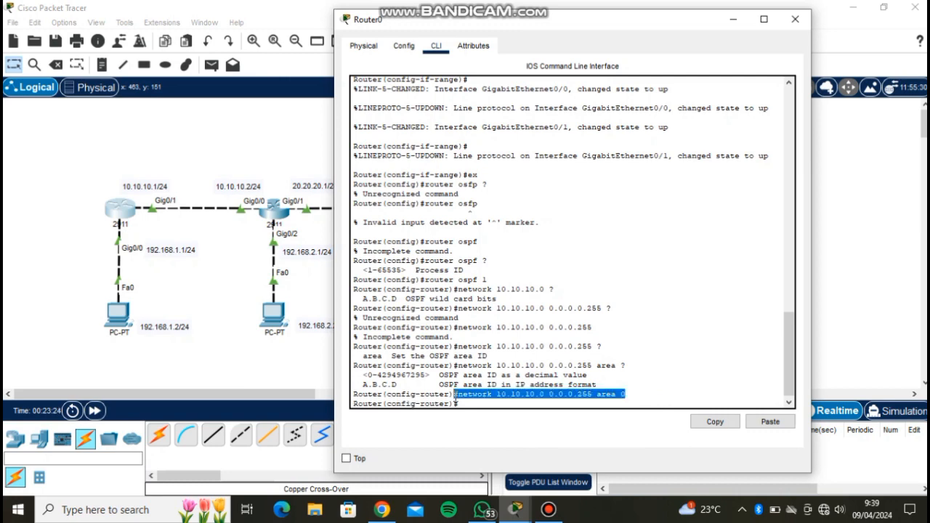
click(476, 407)
key(ctrl+v)
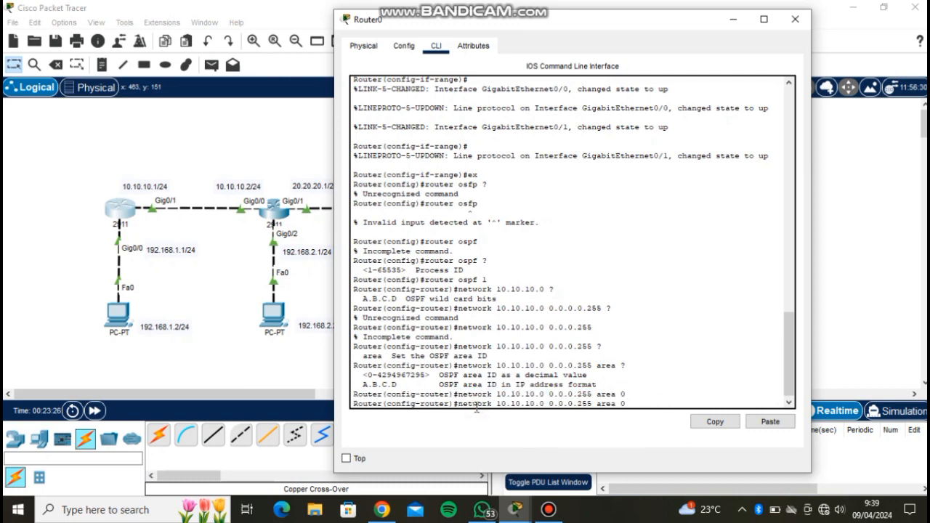
key(Left)
key(Left)
key(Left)
key(Left)
key(Left)
key(Left)
key(Left)
key(Left)
key(Left)
key(Left)
key(Left)
key(Left)
key(Left)
key(Left)
key(Left)
key(Left)
key(Left)
key(BackSpace)
key(BackSpace)
key(BackSpace)
key(BackSpace)
key(BackSpace)
key(BackSpace)
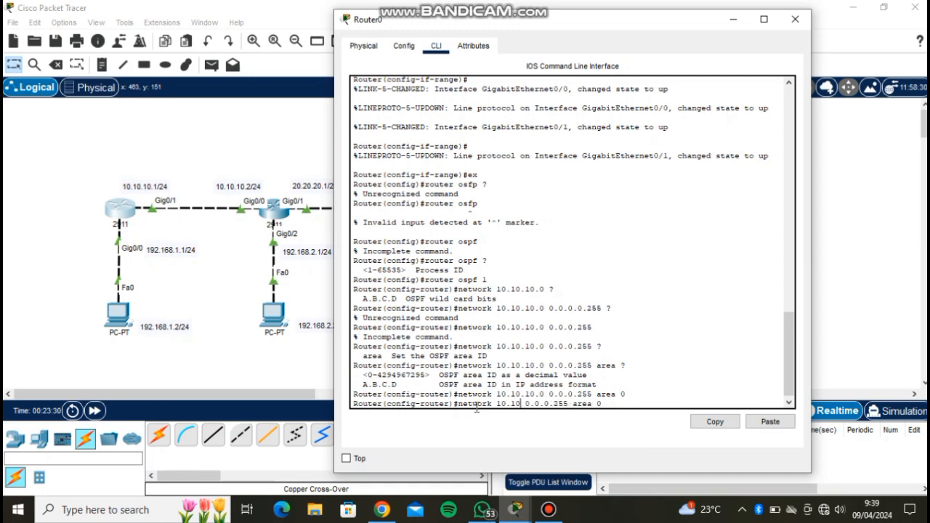
key(BackSpace)
key(BackSpace)
key(BackSpace)
text(92.168)
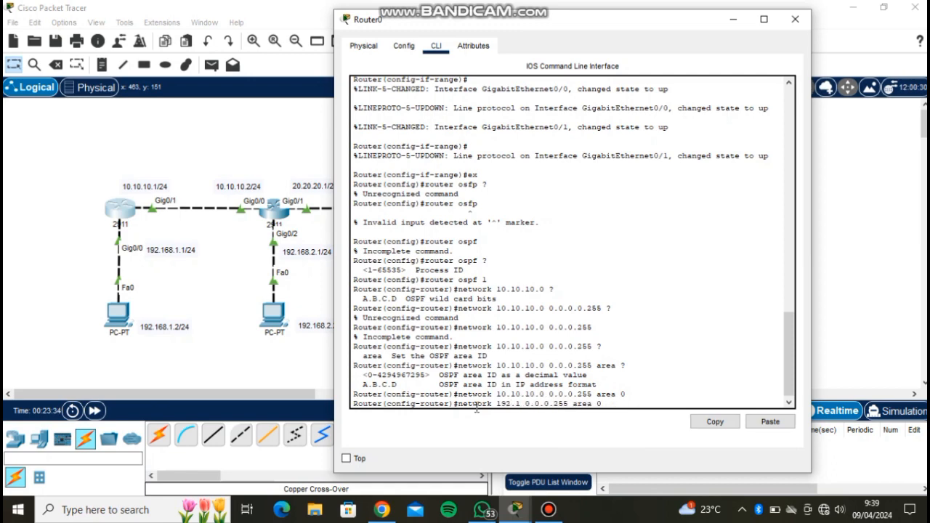
text(.1.0)
key(Return)
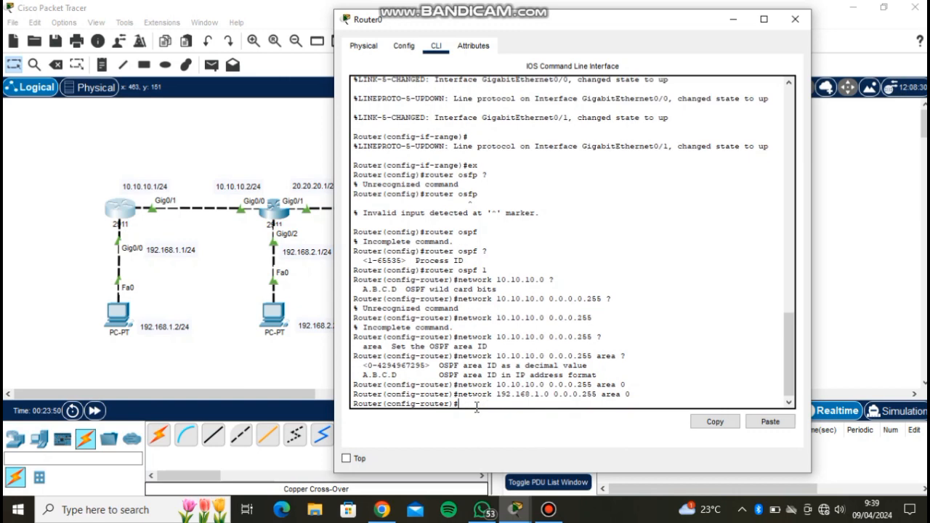
click(808, 22)
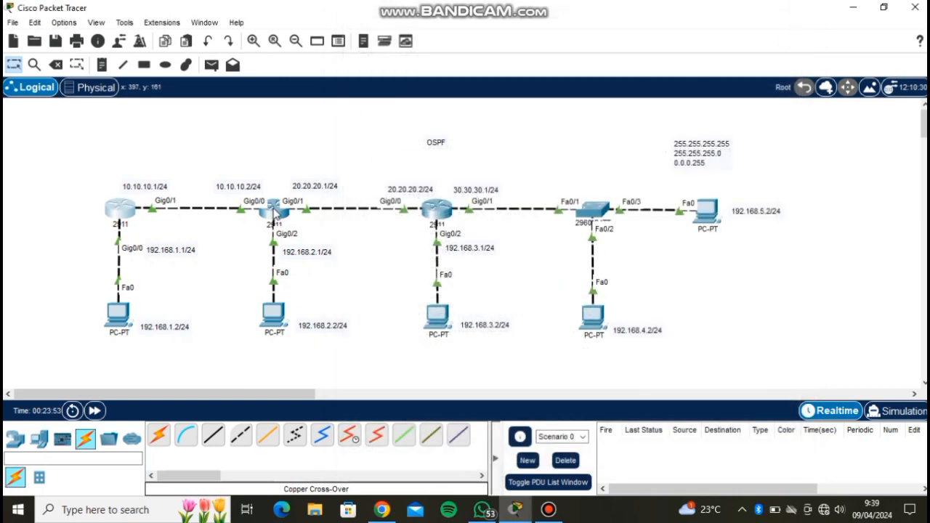
Open the 10.10.10.2 router's command line, leave interface-range mode, query the OSPF process ID options and start router ospf 2.
click(275, 211)
drag(415, 24, 622, 18)
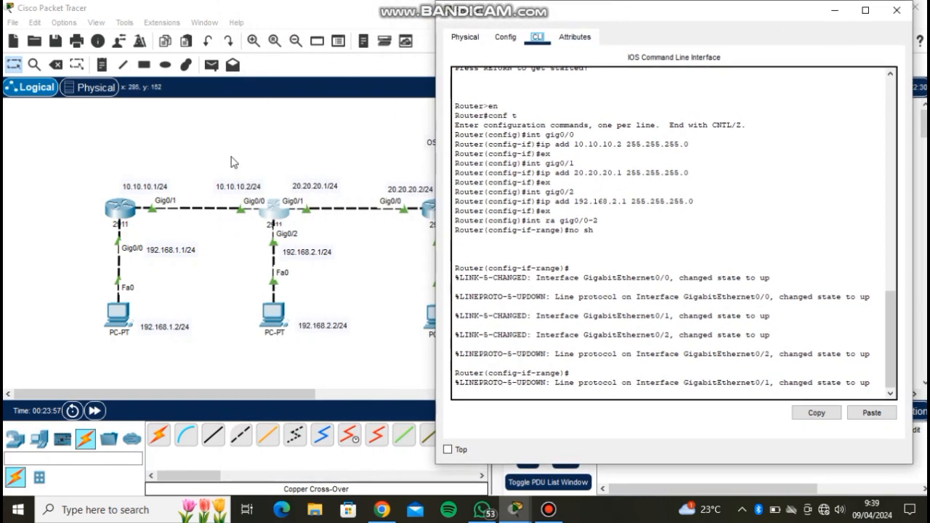
click(592, 305)
key(Return)
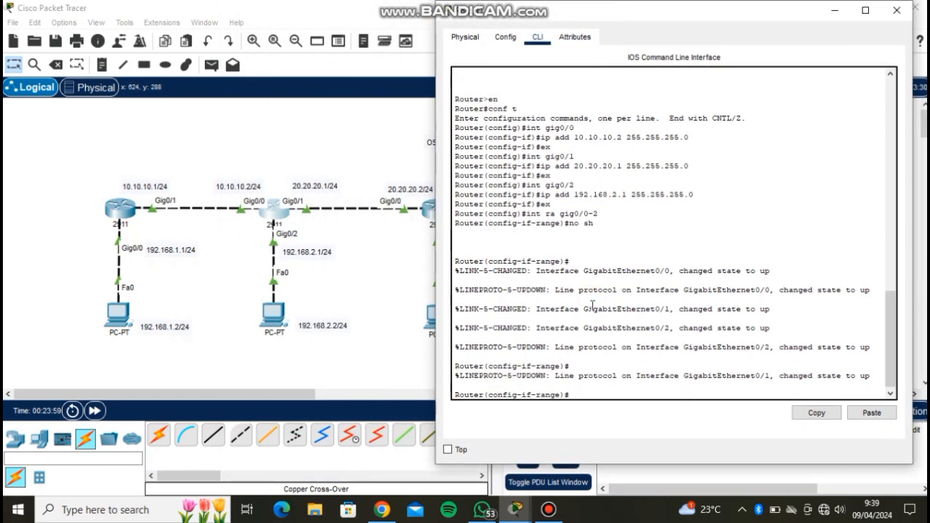
text(ex)
key(Return)
text(rout)
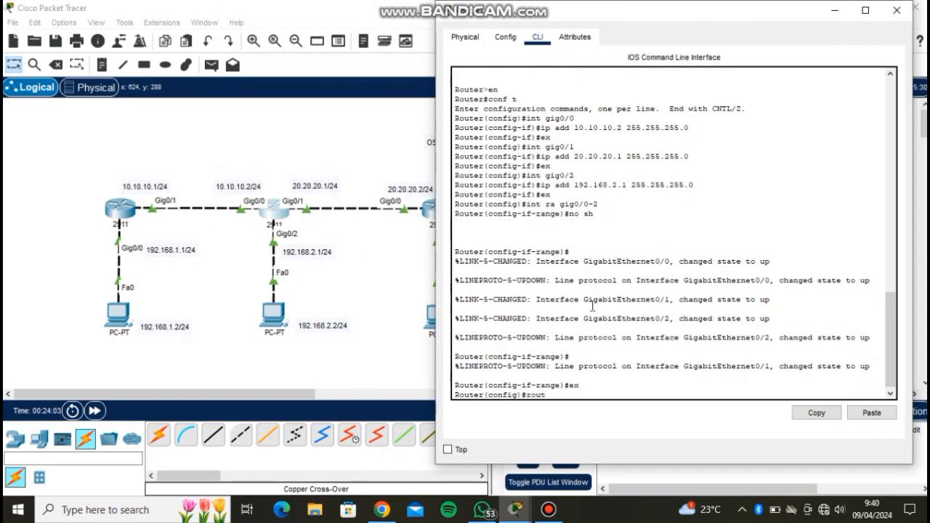
text(er ospf ?)
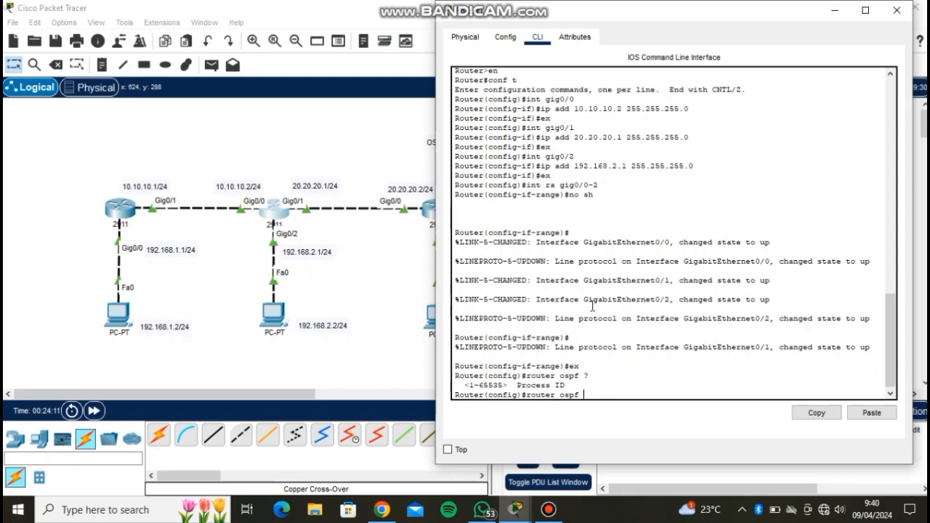
text(2)
key(Return)
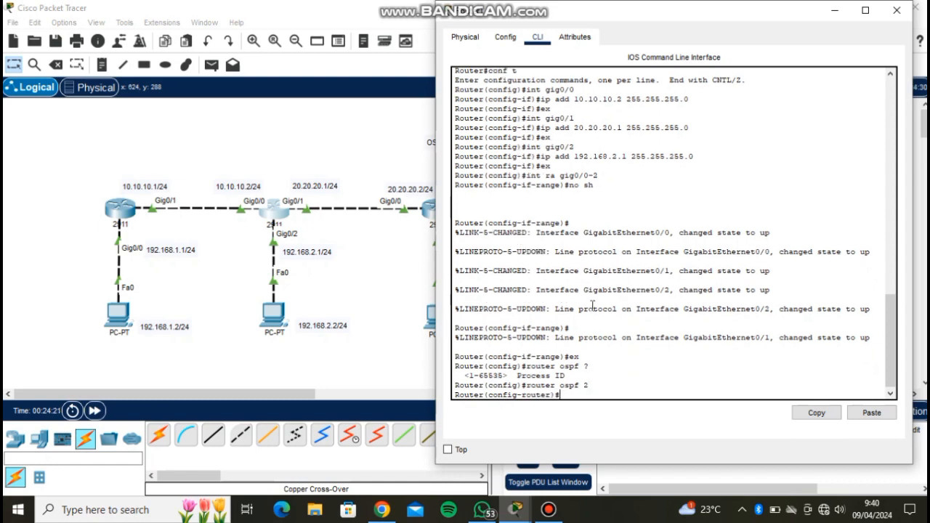
Enter network 10.10.10.0 0.0.0.255 area 0 for OSPF process 2.
text(network 10.10.10.0 0.0.0.255 )
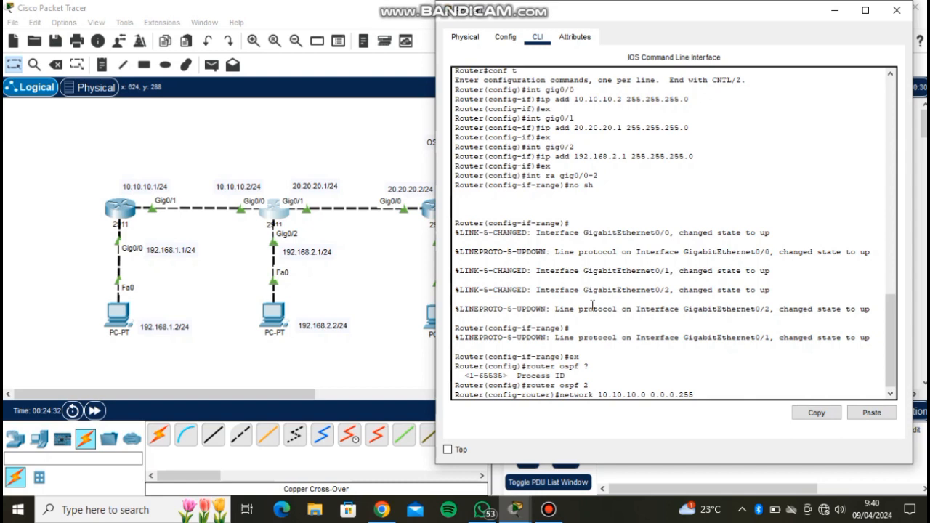
text(area 0)
key(Return)
Try to rework the recalled 10.10.10.0 network statement into one with an address beginning with 20.
key(Up)
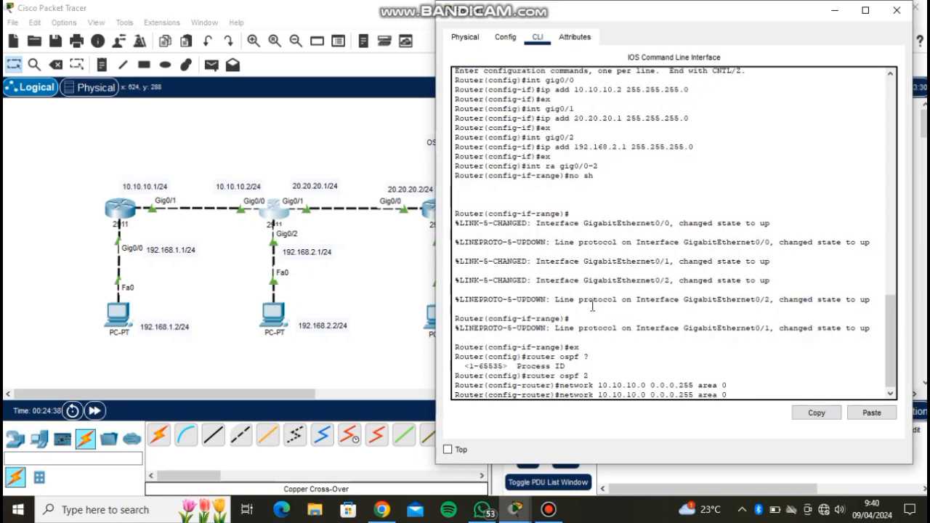
key(Left)
key(Left)
key(Left)
key(Left)
key(Left)
key(Left)
key(Left)
key(Left)
key(Left)
key(Left)
key(Left)
key(Left)
key(Left)
key(Left)
key(Left)
key(Left)
key(Left)
key(Left)
key(Left)
key(BackSpace)
key(BackSpace)
key(BackSpace)
key(BackSpace)
key(BackSpace)
key(BackSpace)
key(BackSpace)
key(BackSpace)
text(20.)
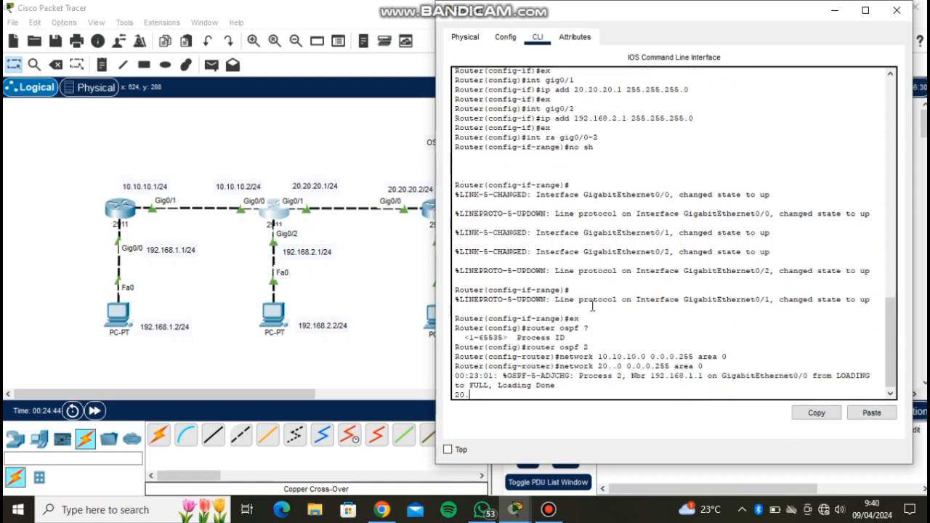
scroll(592, 306, up, 1)
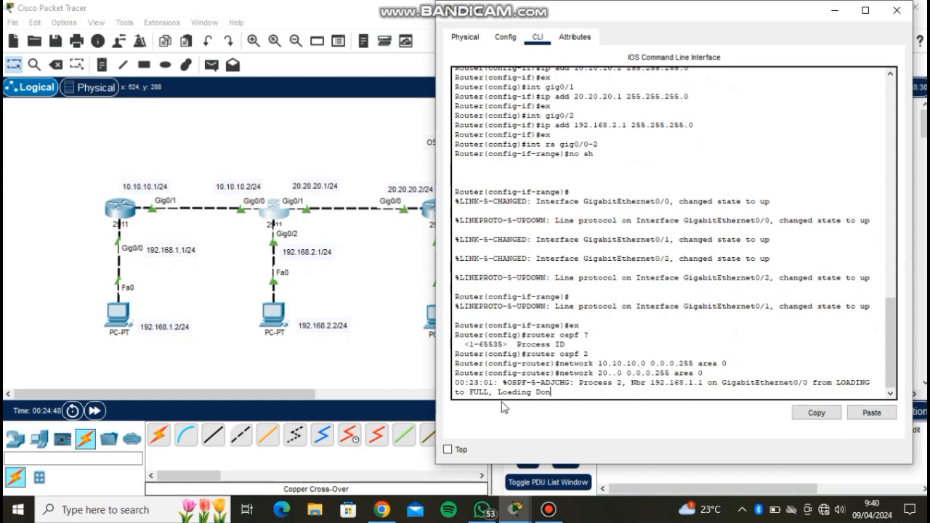
drag(468, 393, 542, 393)
click(579, 394)
key(Return)
Recall the 10.10.10.0 statement again and try it as network 20.20.20 0.0.0.255 area 0.
key(Up)
key(BackSpace)
key(BackSpace)
key(Up)
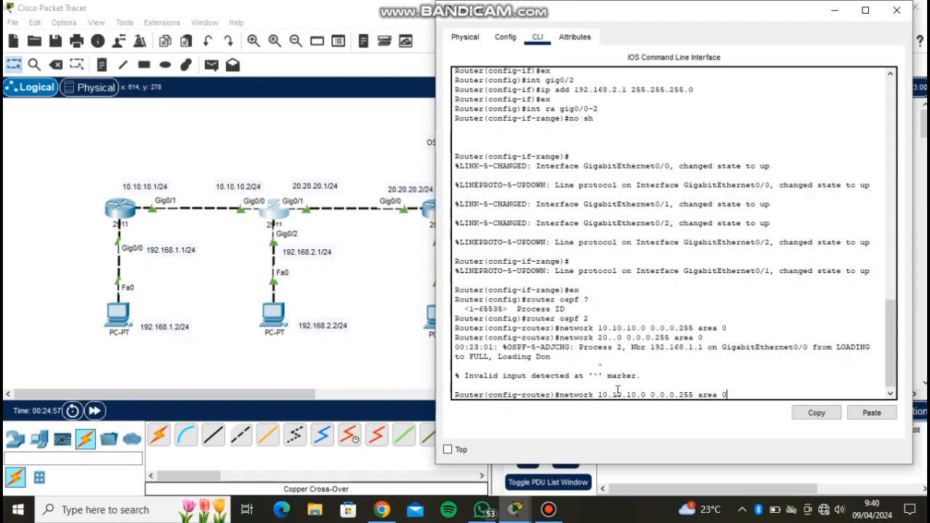
key(Left)
key(Left)
key(Left)
key(Left)
key(Left)
key(Left)
key(Left)
key(Left)
key(Left)
key(Left)
key(BackSpace)
key(BackSpace)
key(BackSpace)
key(BackSpace)
key(BackSpace)
key(BackSpace)
key(BackSpace)
key(BackSpace)
key(BackSpace)
key(BackSpace)
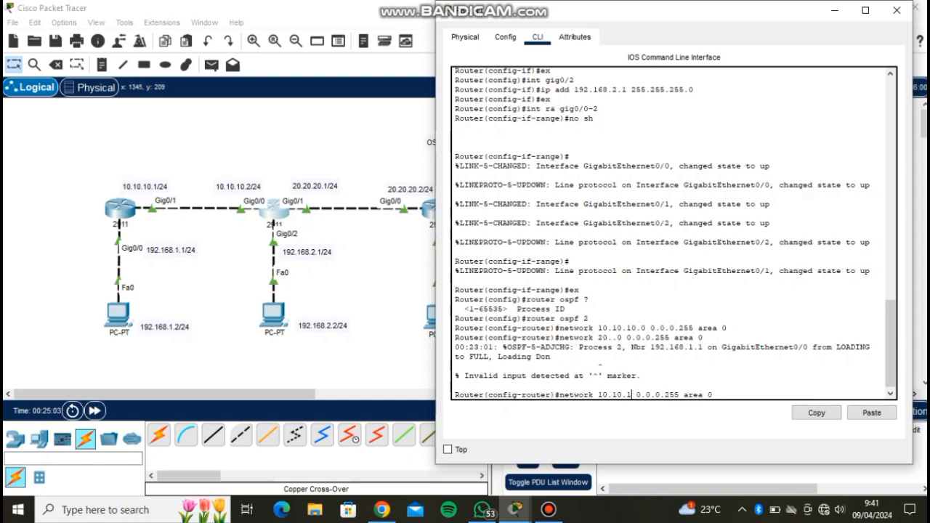
text(20.20.20)
key(Return)
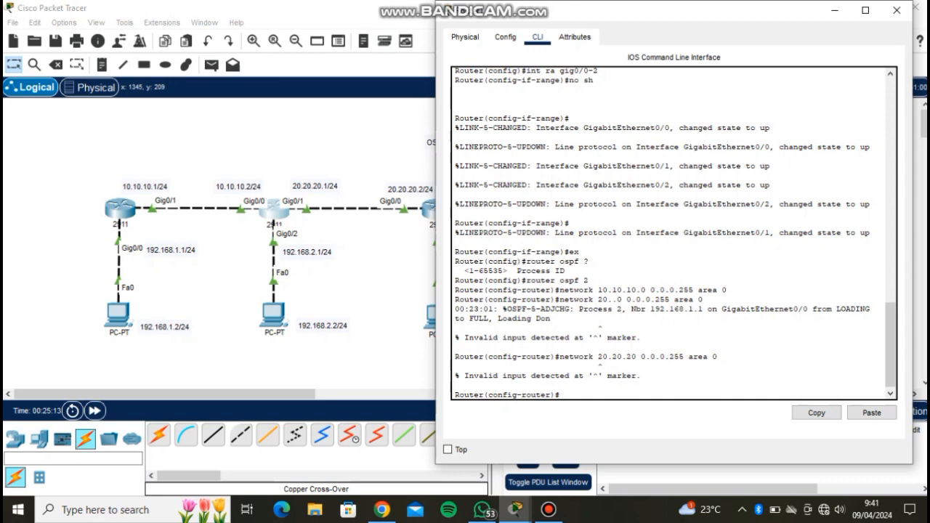
Add the missing last octet and submit the statement as network 20.20.20.0 0.0.0.255 area 0.
key(Up)
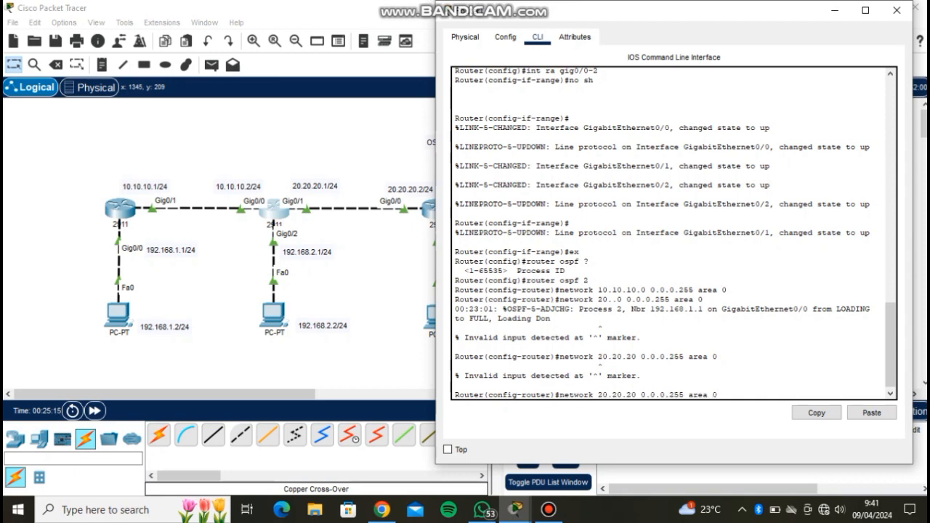
key(Left)
key(Left)
key(Left)
key(Left)
key(Left)
key(Left)
key(Left)
key(Left)
key(Left)
text(.0)
key(Return)
Reuse the 20.20.20.0 statement to enter network 192.168.2.0 0.0.0.255 area 0.
key(Up)
key(Left)
key(Left)
key(Left)
key(Left)
key(Left)
key(Left)
key(Left)
key(Left)
key(Left)
key(Left)
key(Left)
key(Left)
key(Left)
key(Left)
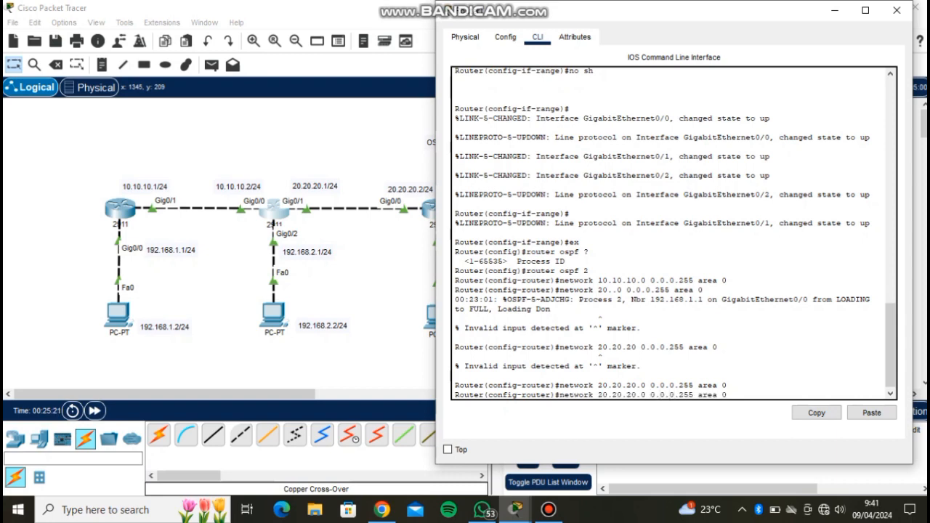
key(BackSpace)
key(BackSpace)
key(BackSpace)
key(BackSpace)
key(BackSpace)
key(BackSpace)
key(BackSpace)
key(BackSpace)
text(192.16)
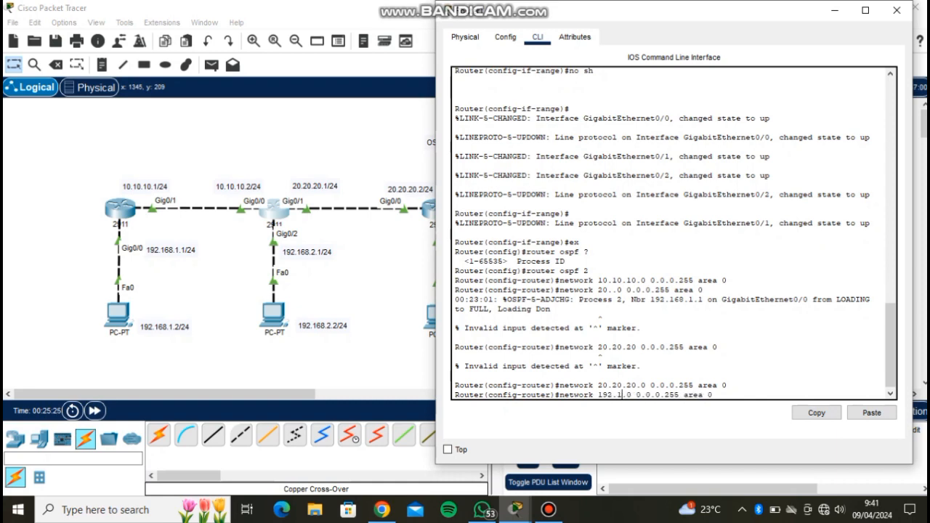
text(8.2)
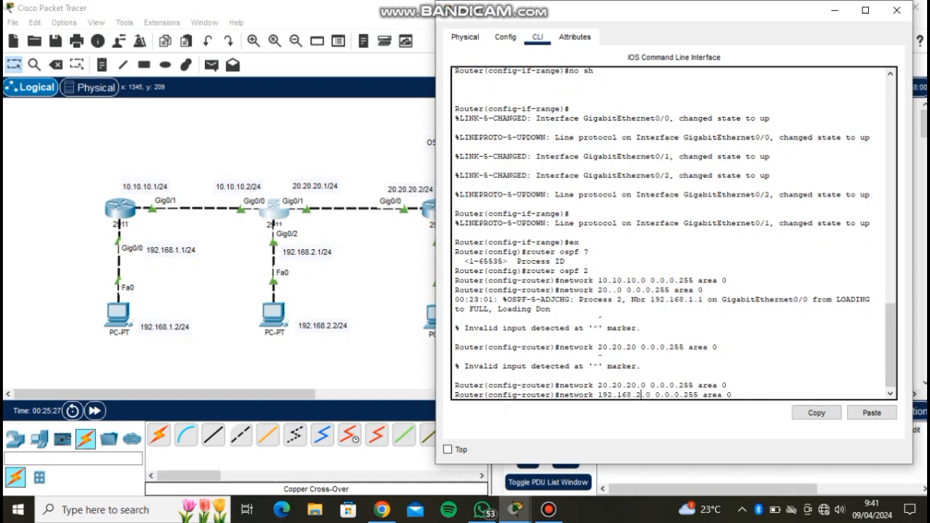
key(Return)
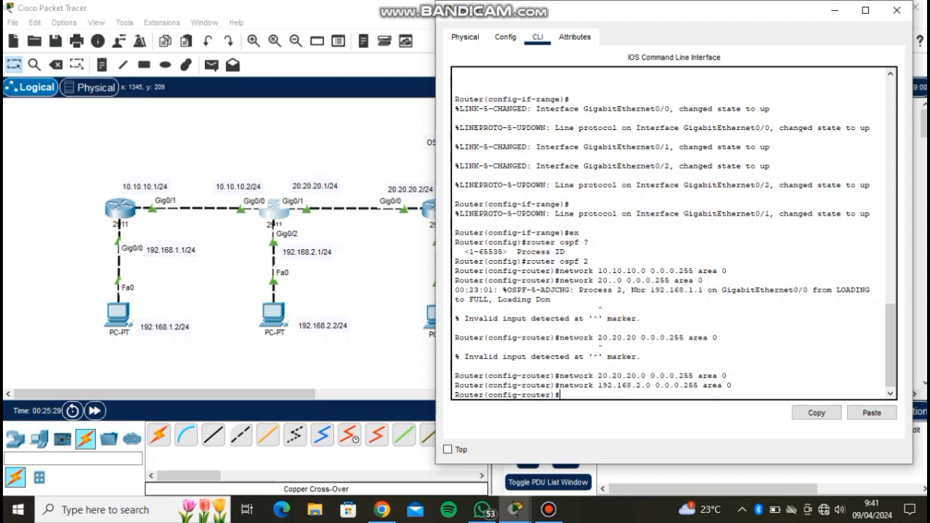
Exit OSPF configuration mode on the 10.10.10.2 router and close its window.
text(ex)
key(Return)
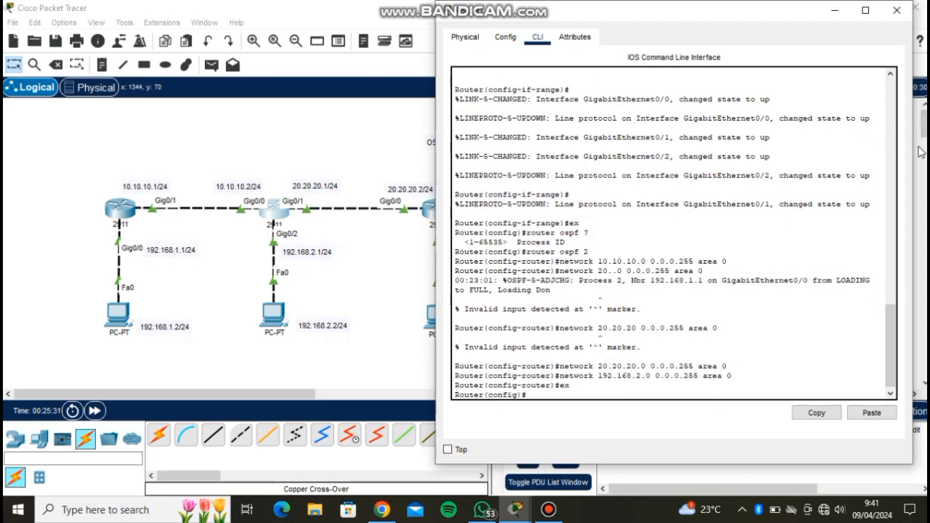
click(897, 10)
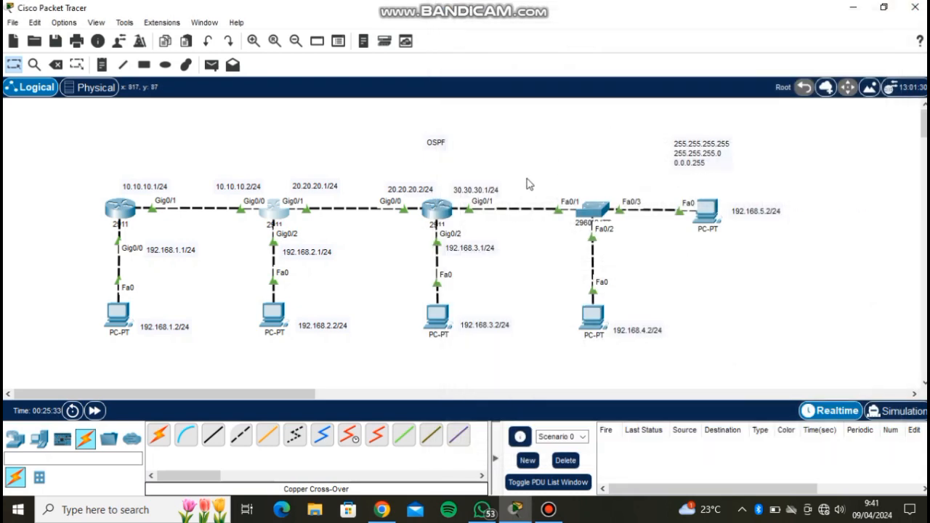
On the third router (20.20.20.2), exit interface range mode in the CLI and start OSPF process 3.
click(439, 213)
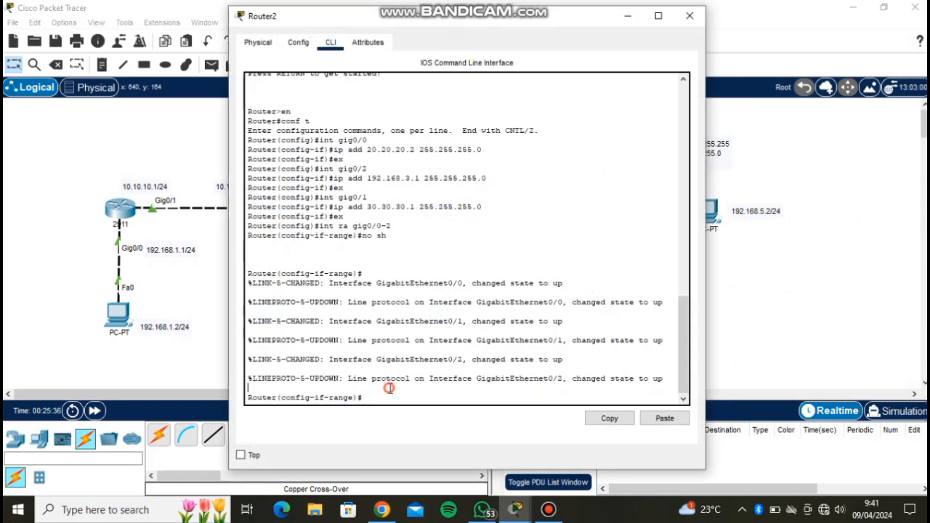
text(ex)
key(Return)
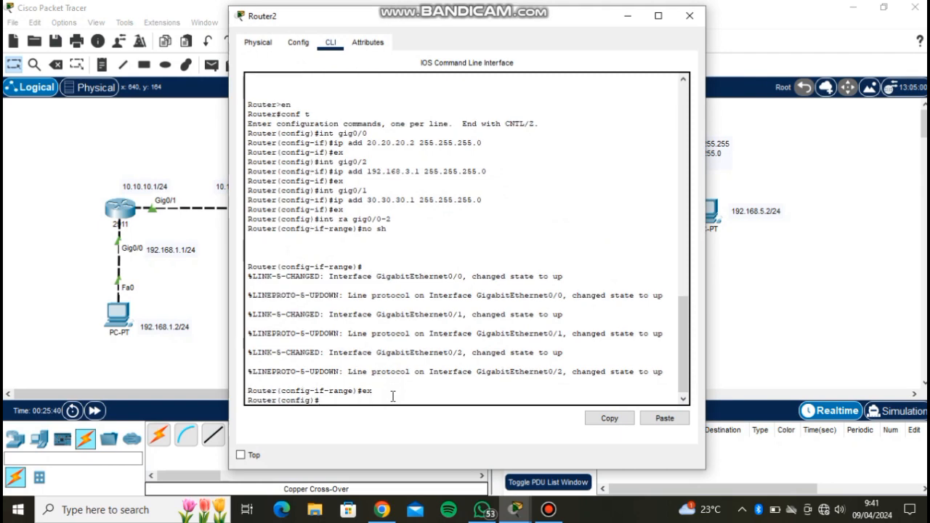
text(router ospf 3)
key(Return)
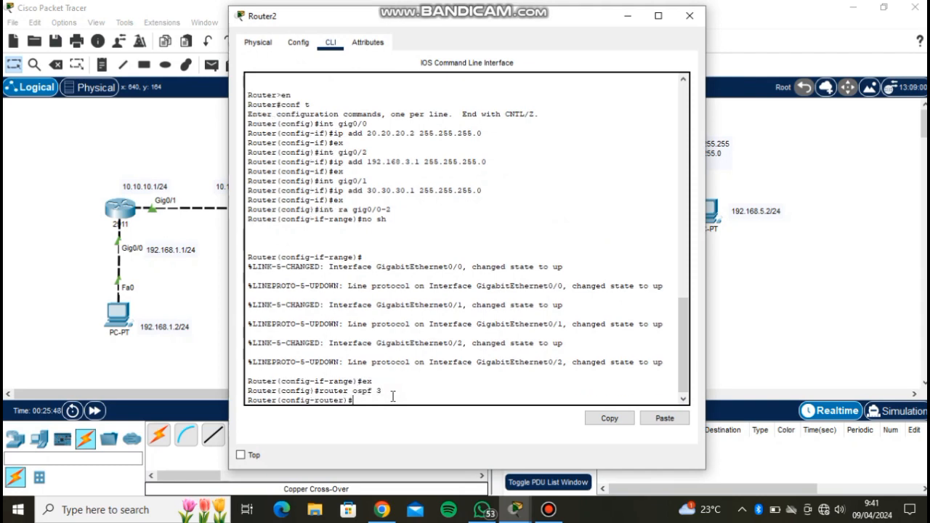
Advertise the link to the middle router with network 20.20.20.0 0.0.0.255 area 0.
text(network)
drag(479, 22, 703, 37)
text(2)
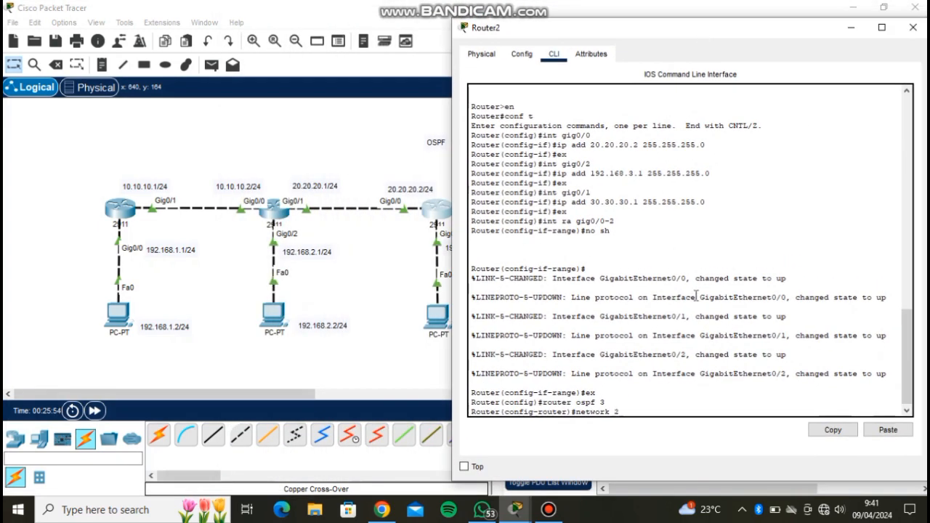
text(0.20.20.0)
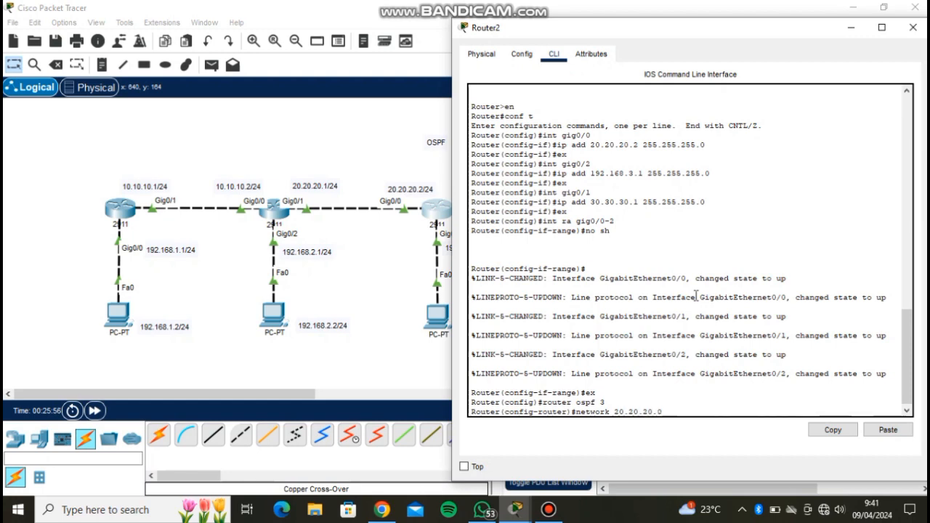
text( 0.0.0.255 area 0)
key(Return)
Recall the 20.20.20.0 statement for editing, highlight the interrupting adjacency message and return to a clean OSPF prompt.
key(Up)
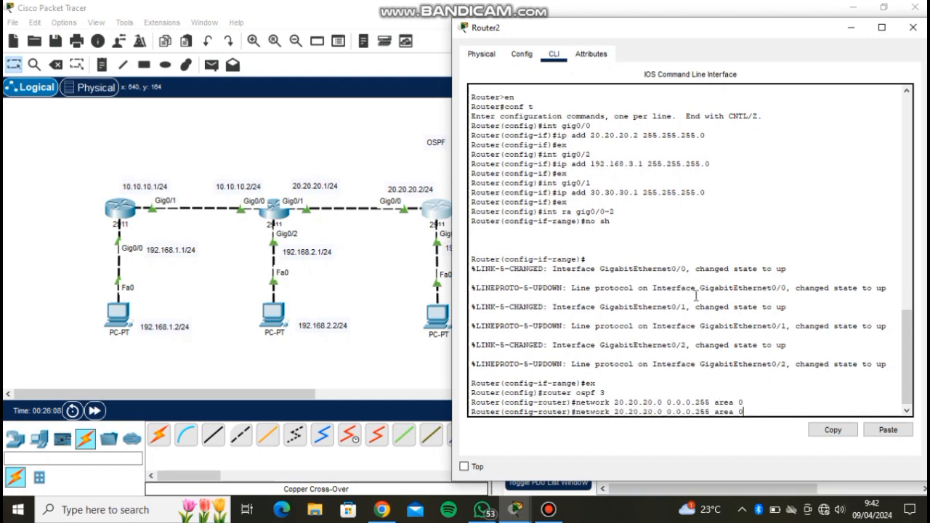
key(Left)
key(Left)
key(Left)
key(Left)
key(Left)
key(Left)
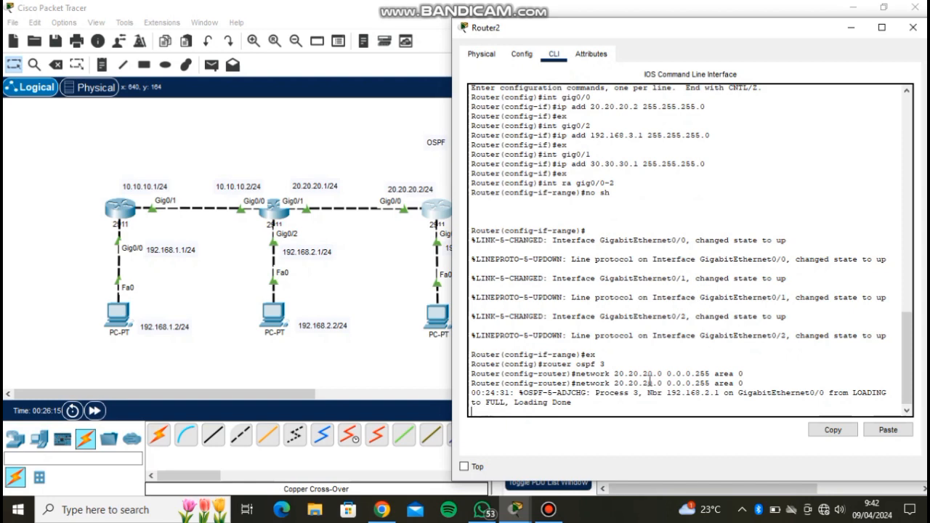
drag(573, 404, 469, 405)
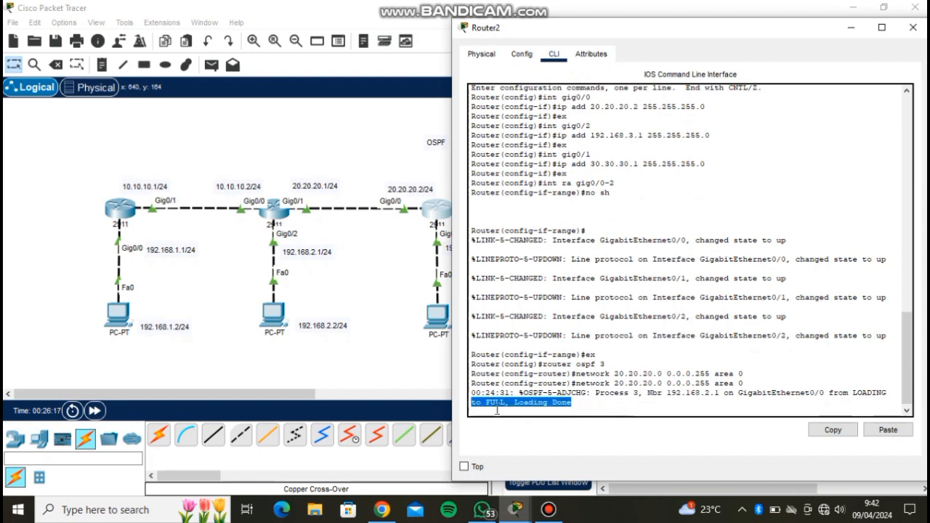
click(523, 413)
key(Return)
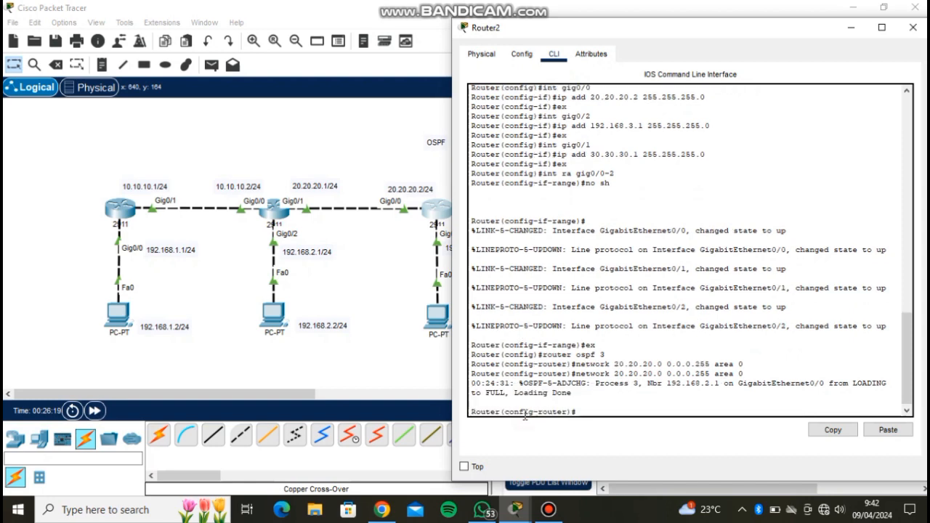
Reuse the 20.20.20.0 statement to enter network 30.30.30.0 0.0.0.255 area 0.
key(Up)
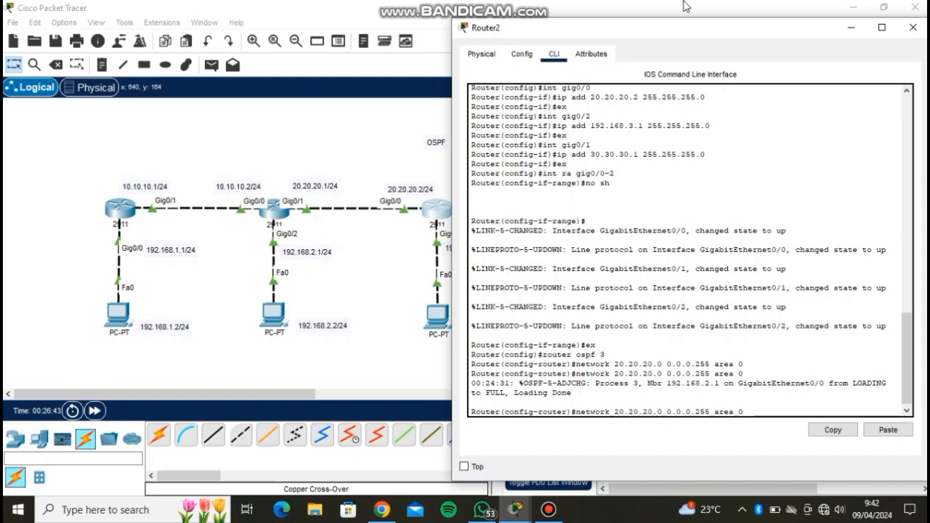
mouse_move(681, 31)
mouse_down()
mouse_move(742, 32)
mouse_move(695, 35)
mouse_up()
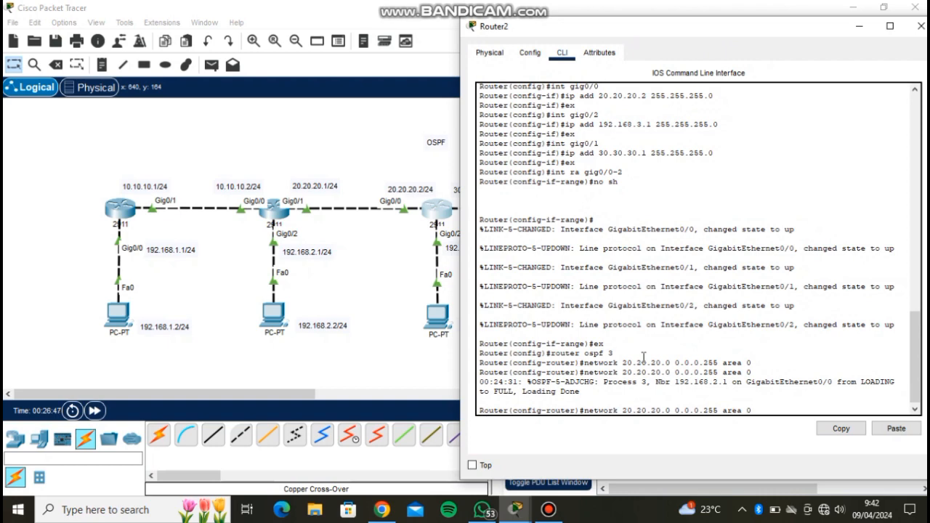
key(BackSpace)
key(BackSpace)
key(BackSpace)
key(BackSpace)
key(BackSpace)
key(BackSpace)
key(BackSpace)
text(30.30.)
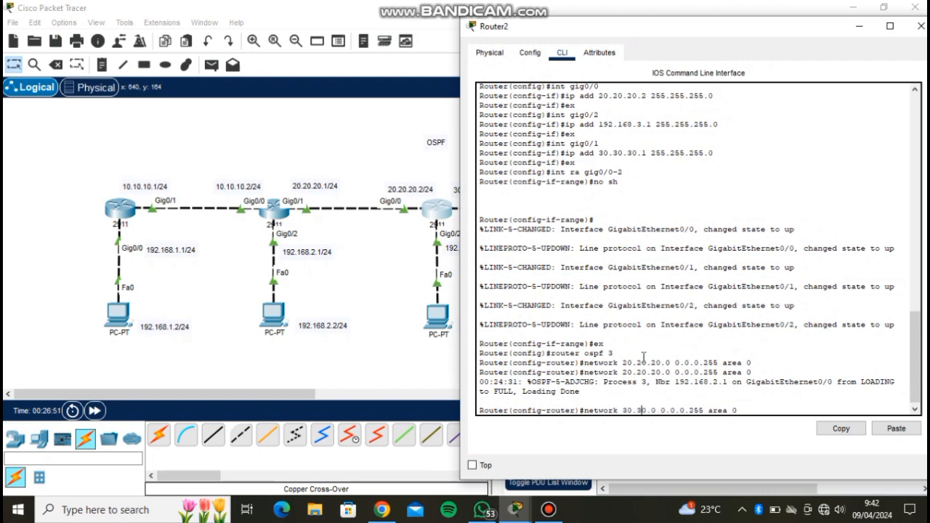
text(30.)
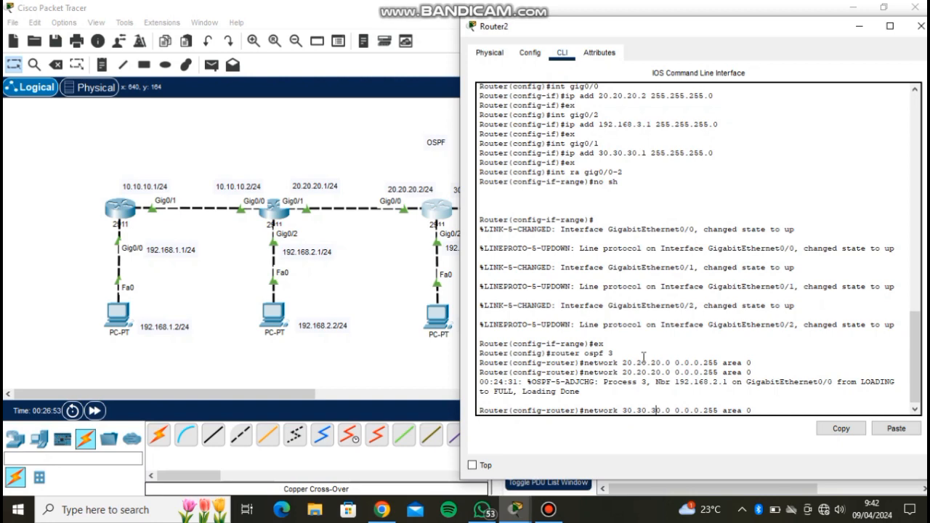
key(Return)
Reuse the 30.30.30.0 statement to enter network 192.168.3.0 0.0.0.255 area 0, and close the router's window.
key(Up)
key(Left)
key(Left)
key(Left)
key(Left)
key(Left)
key(Left)
key(Left)
key(Left)
key(Left)
key(Left)
key(Left)
key(BackSpace)
key(BackSpace)
key(BackSpace)
key(BackSpace)
key(BackSpace)
key(BackSpace)
key(BackSpace)
key(BackSpace)
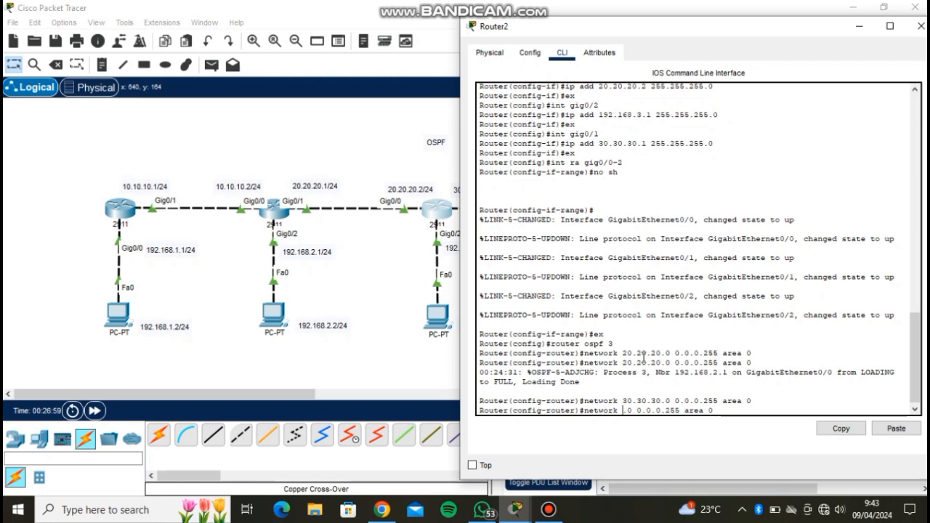
text(192.168)
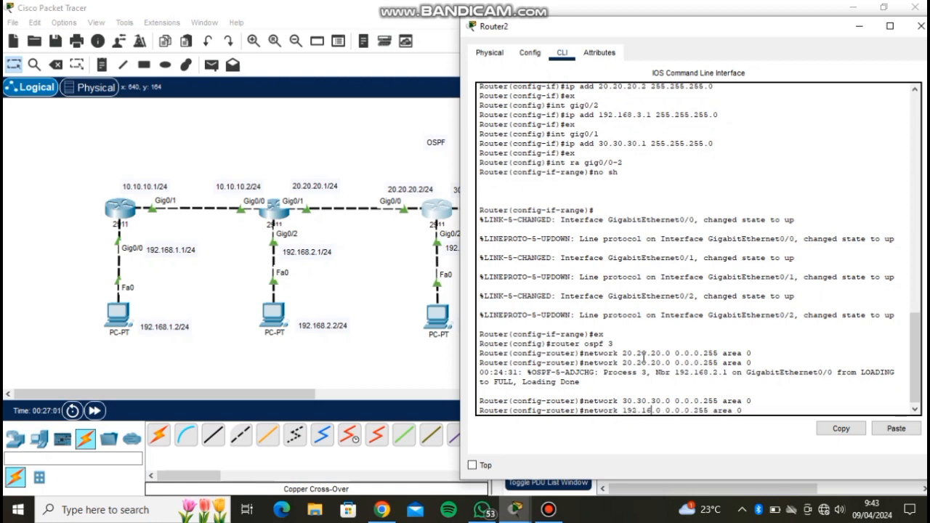
text(.3.)
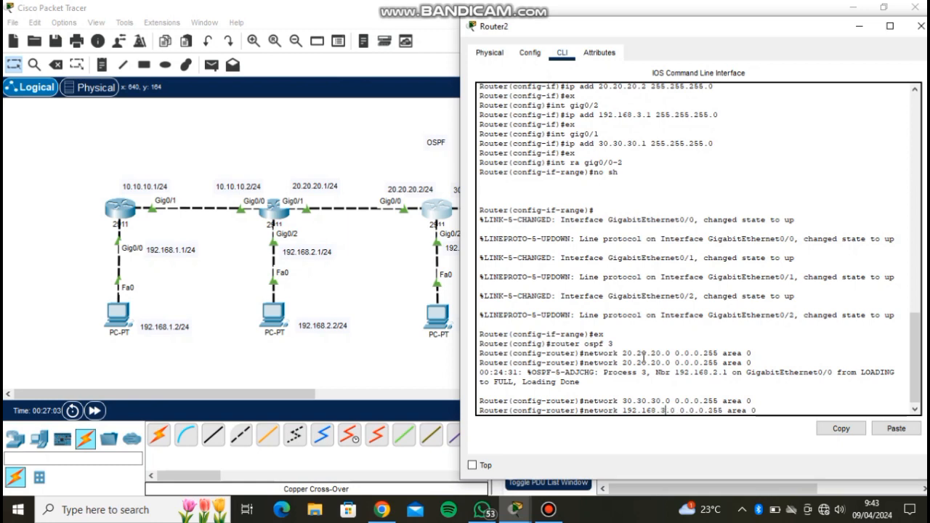
key(Return)
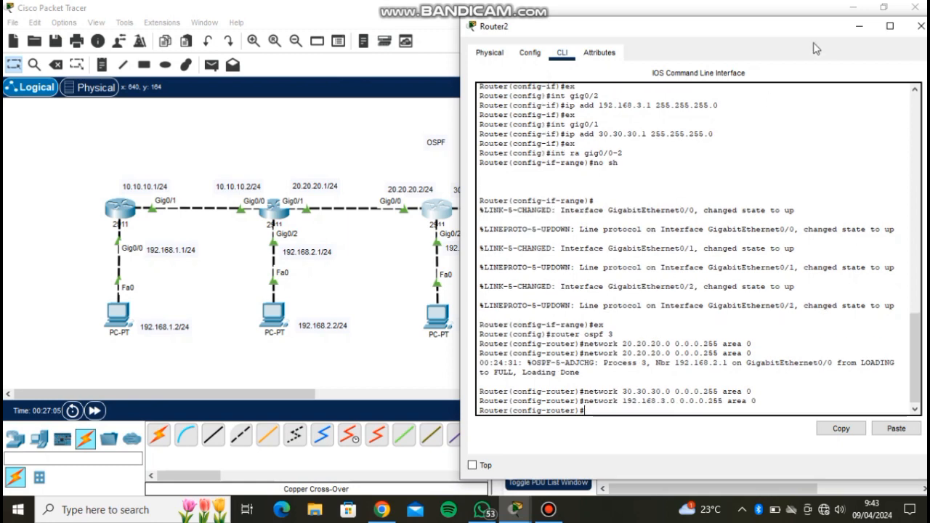
drag(799, 29, 607, 43)
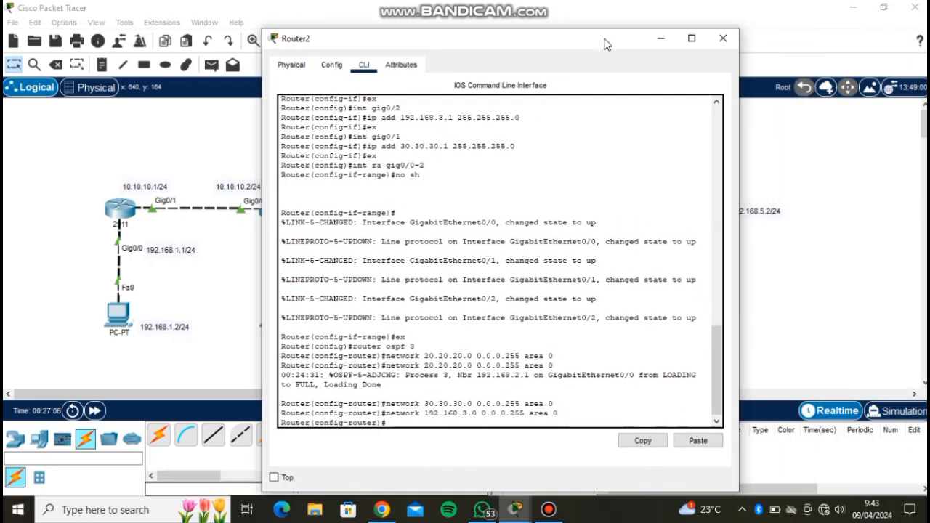
click(722, 38)
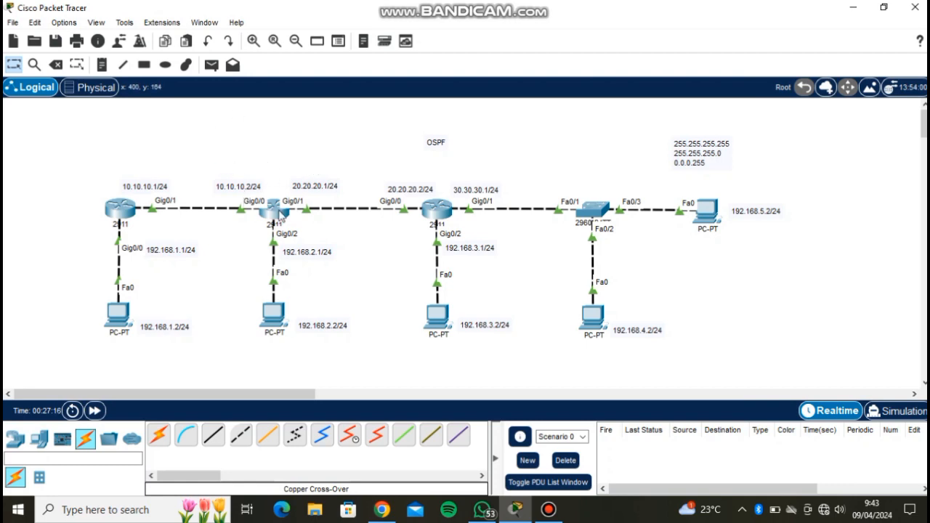
Open the middle router (10.10.10.2) and display its routing table from configuration mode with do show ip route.
click(280, 212)
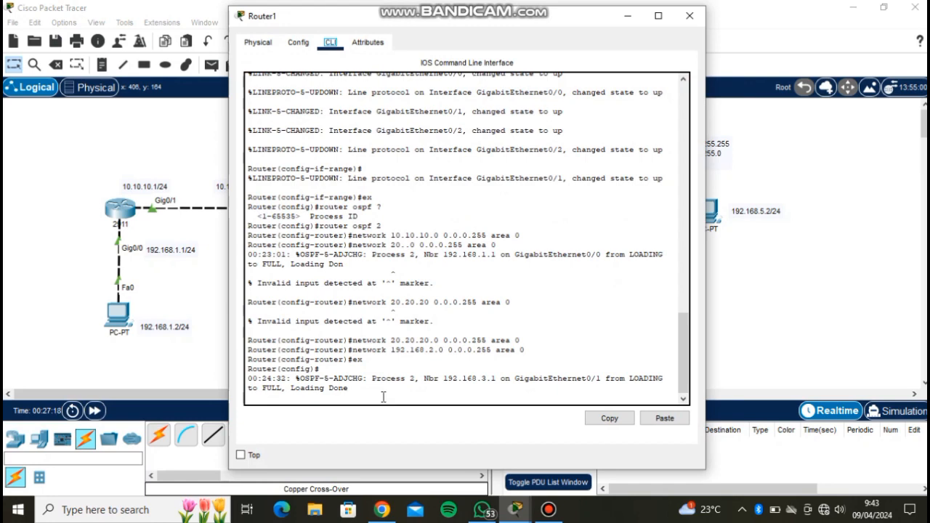
key(Return)
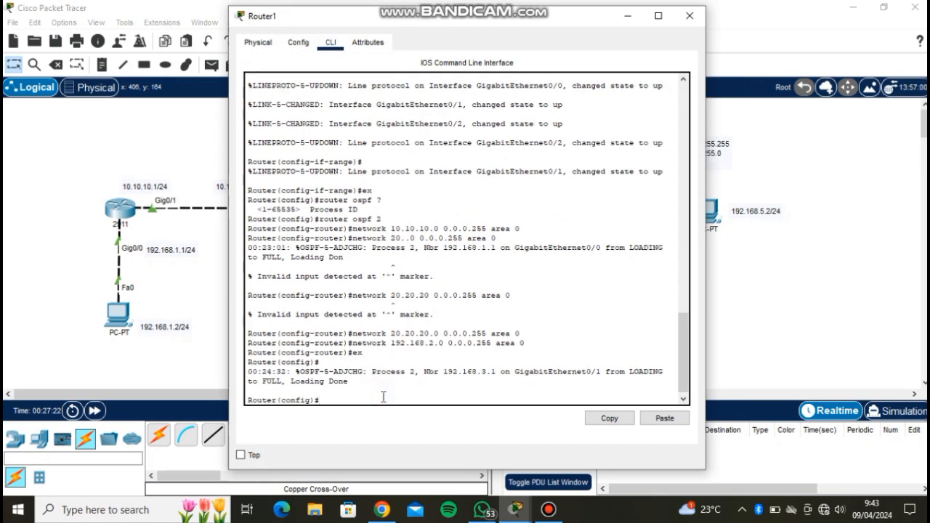
text(do show ip route)
key(Return)
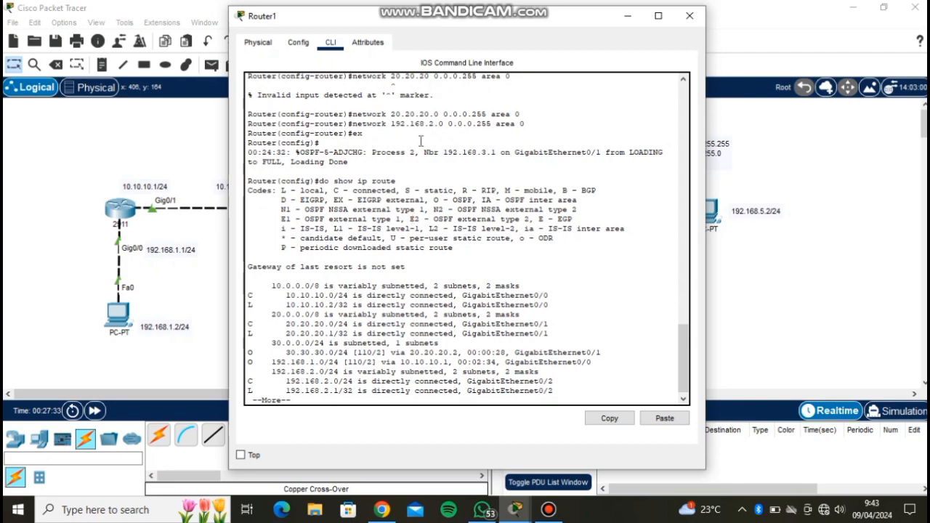
Examine the OSPF-learned entries in the middle router's routing table, highlighting 30.30.30.0, and close its window.
drag(458, 17, 634, 0)
click(880, 11)
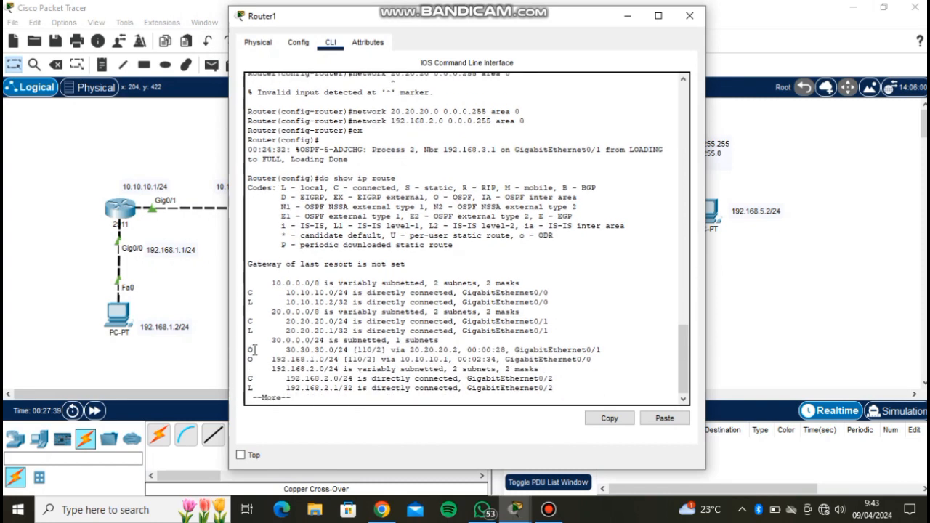
drag(512, 29, 625, 30)
drag(398, 350, 450, 351)
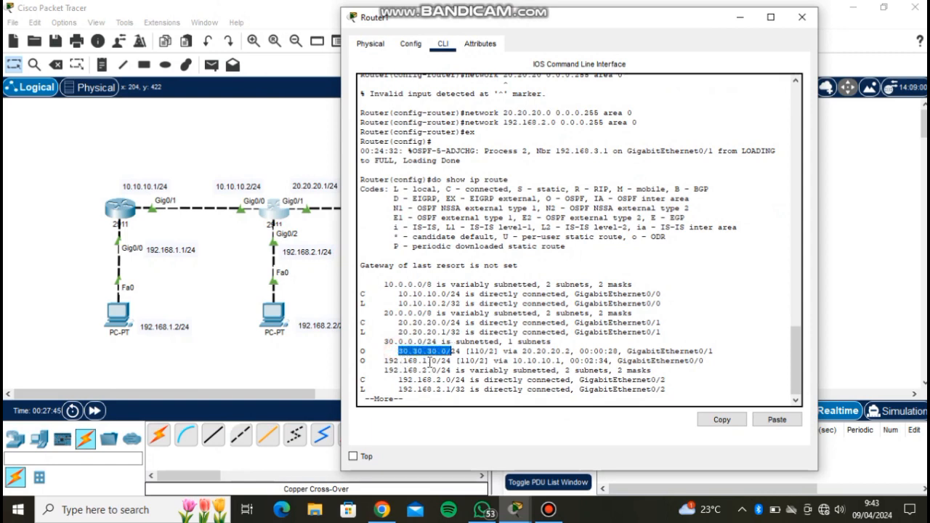
click(802, 17)
click(530, 155)
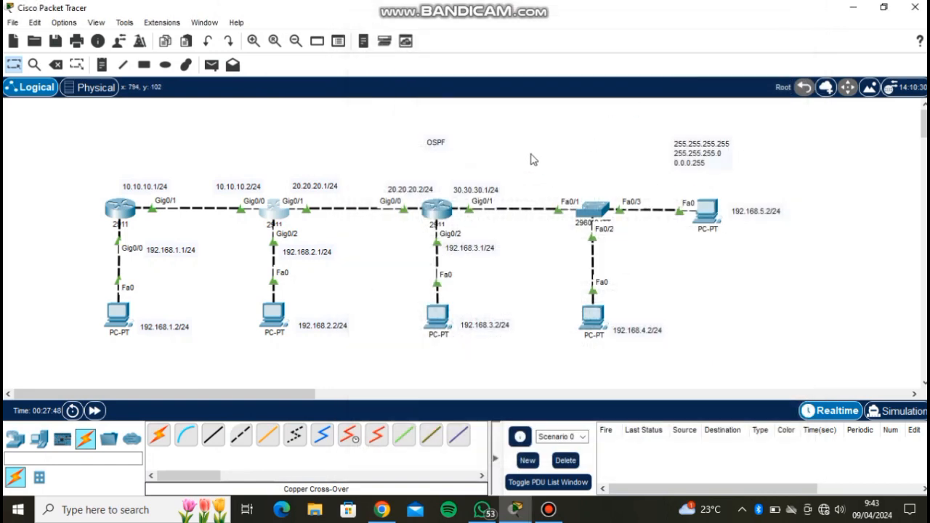
Reopen the third router's CLI and exit OSPF configuration mode.
click(436, 209)
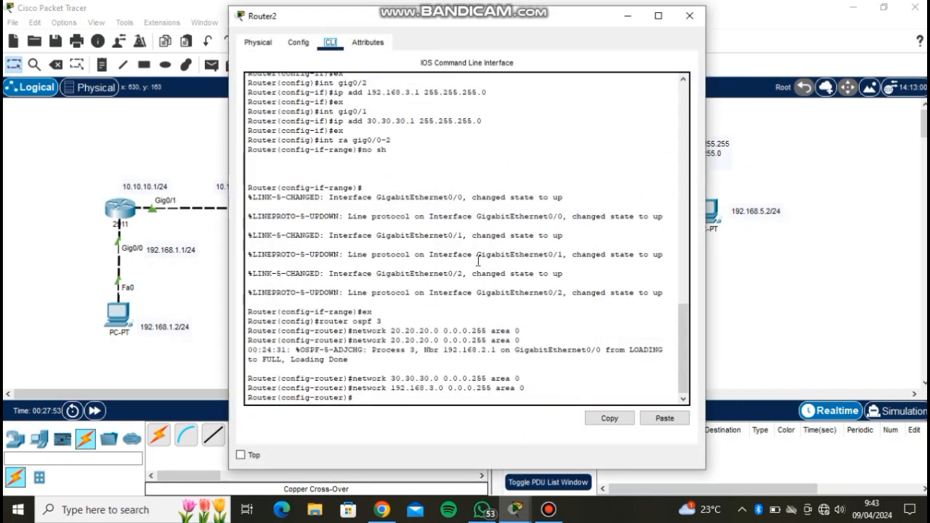
click(689, 15)
click(436, 211)
click(367, 397)
text(ex)
key(Return)
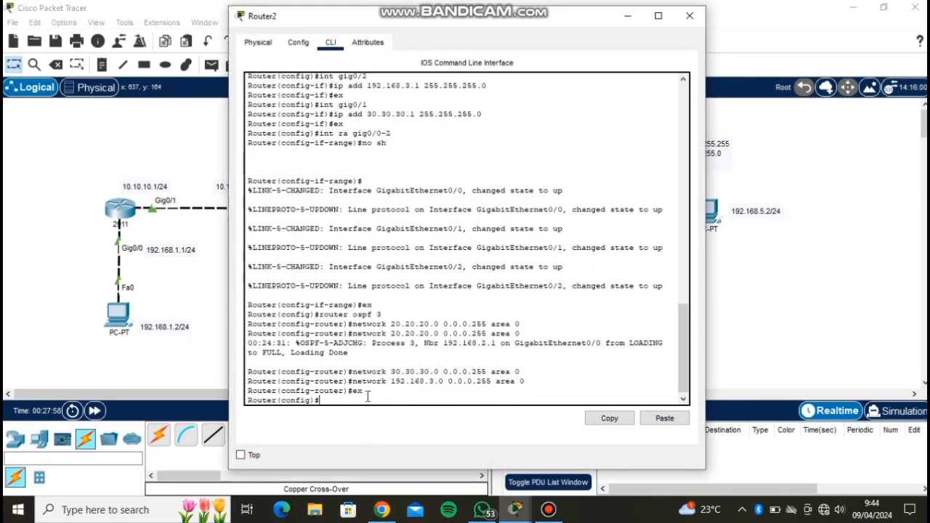
Display the third router's full routing table with do sh ip route, and highlight the 192.168.1.0 and 10.10.10.0 OSPF routes.
text(do sh ip route)
key(Return)
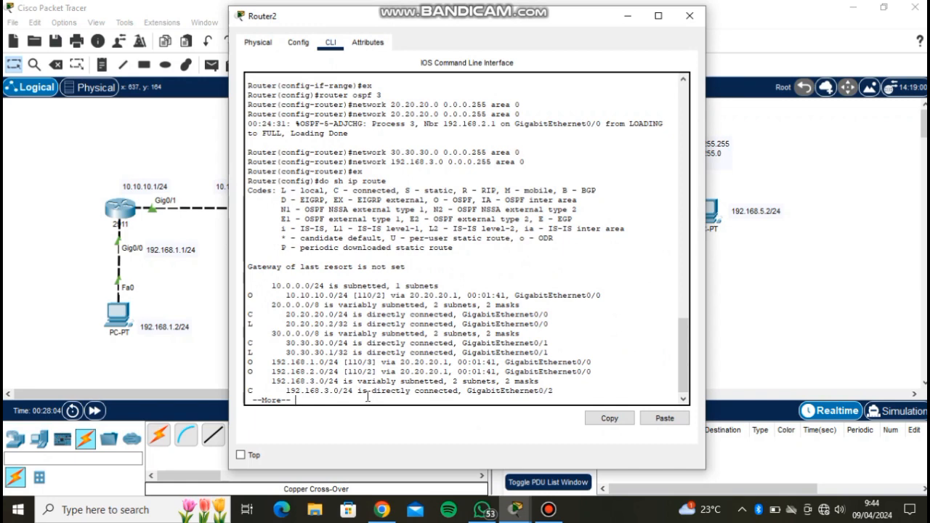
drag(263, 360, 324, 361)
drag(285, 294, 338, 295)
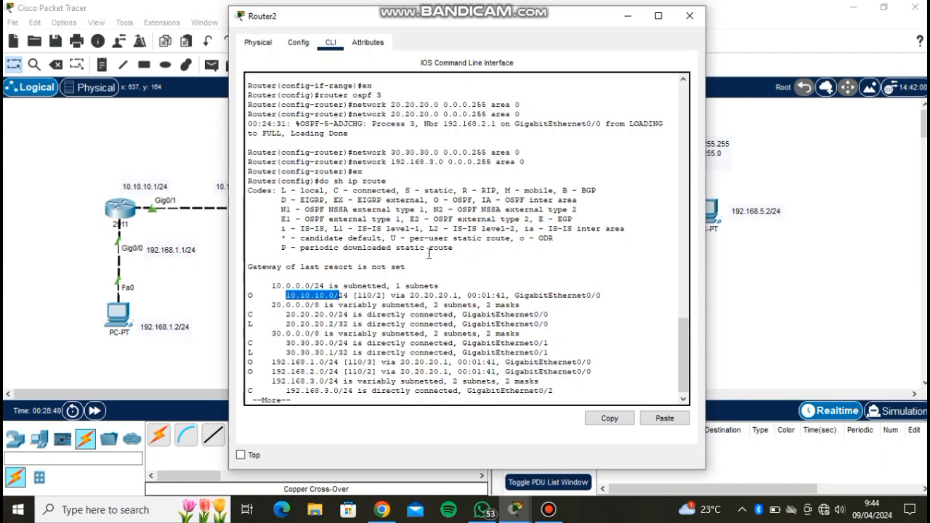
scroll(429, 305, down, 1)
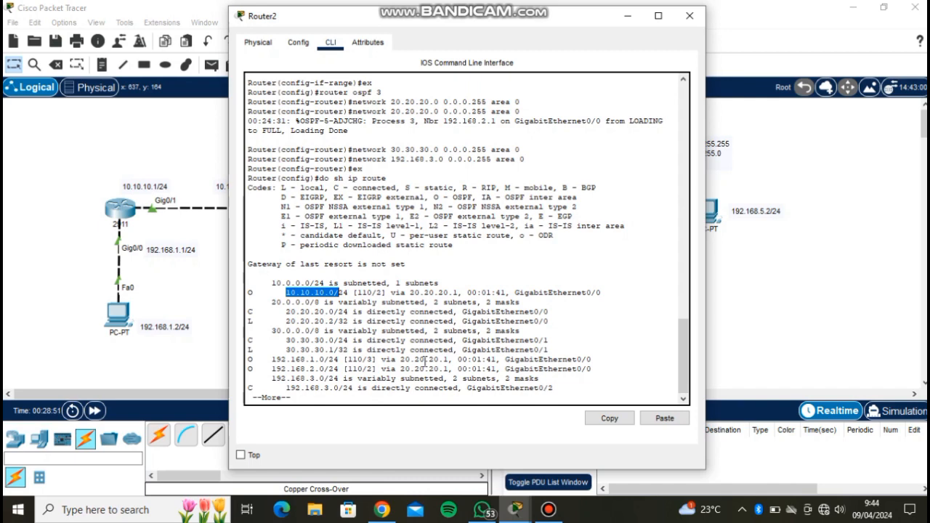
key(space)
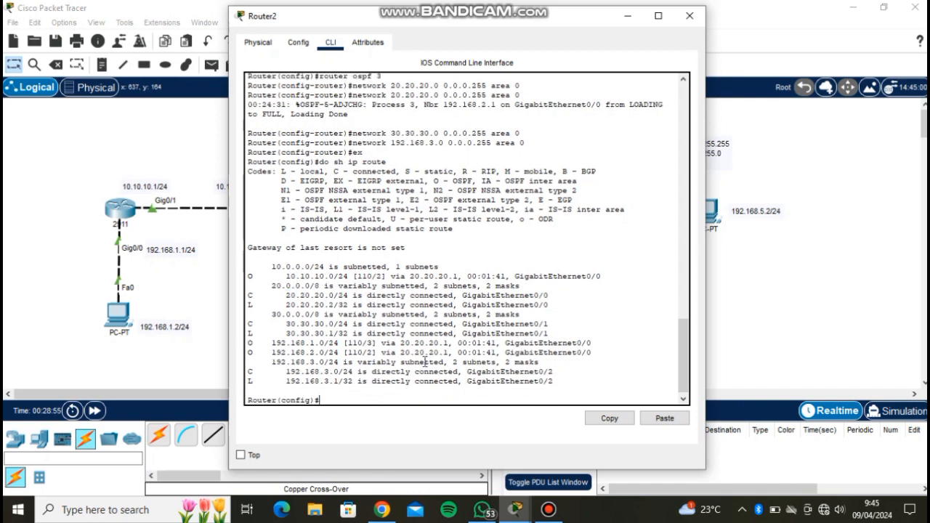
List the third router's OSPF neighbors with do sh ip ospf neigh and compare them with the topology.
text(do sh ip ospf neigh)
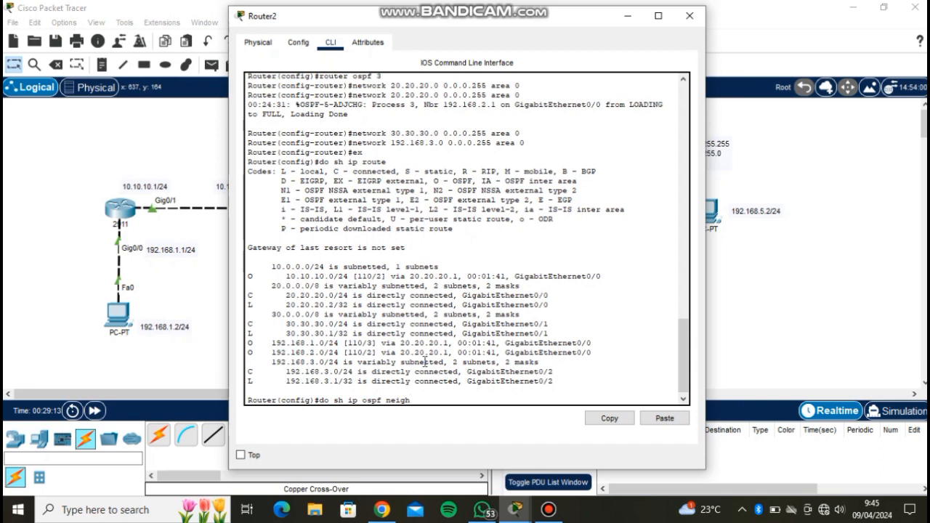
key(Return)
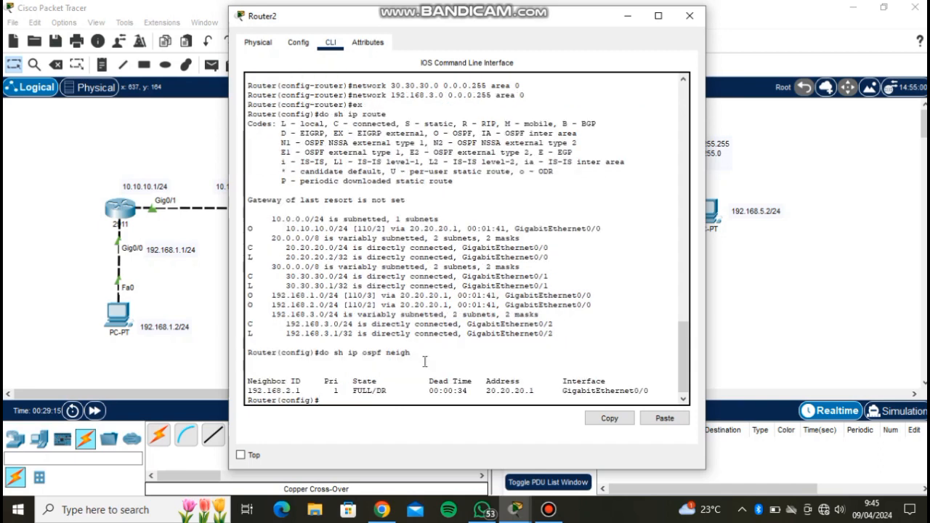
drag(501, 19, 746, 16)
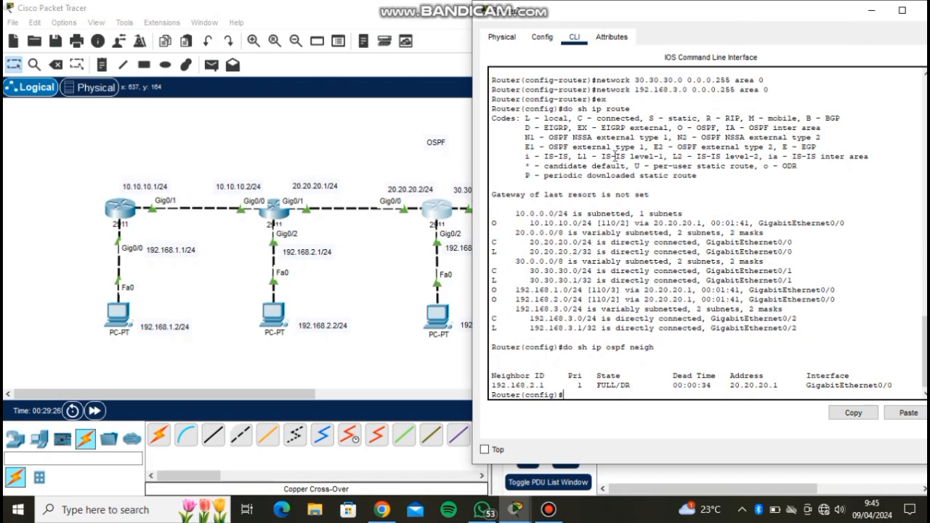
drag(733, 13, 674, 39)
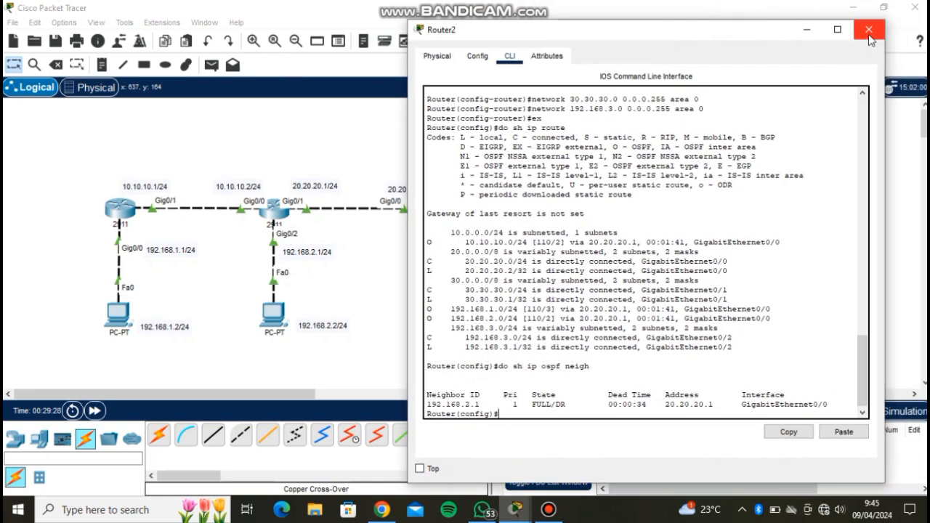
List the first router's OSPF neighbors with do sh ip ospf neigh, and close its window.
click(871, 27)
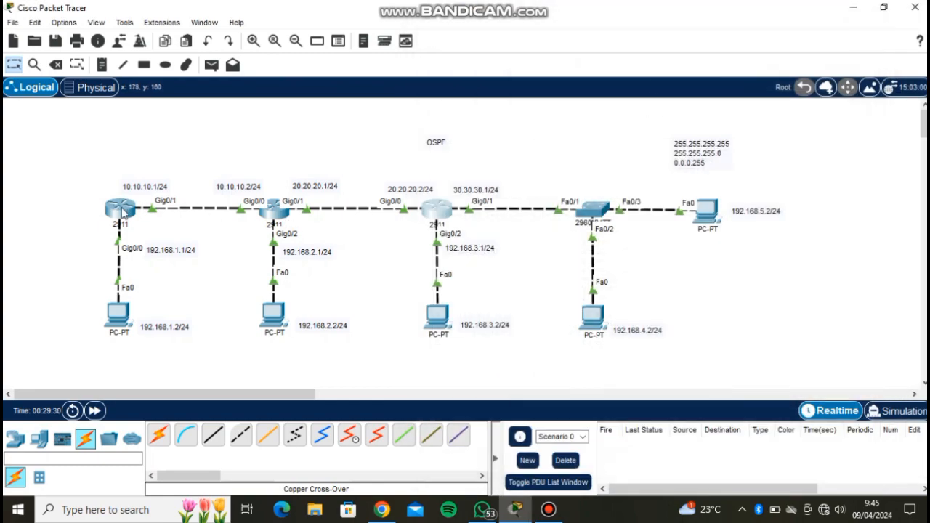
click(120, 209)
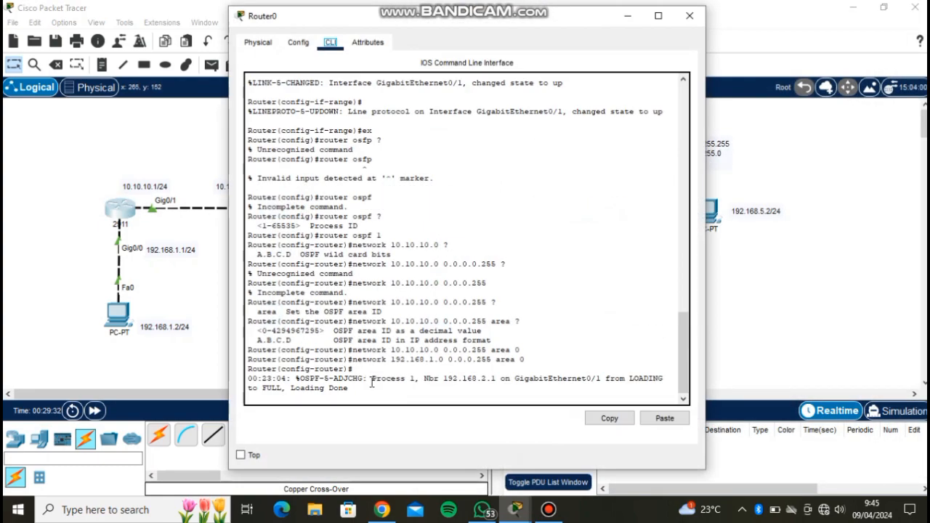
key(Return)
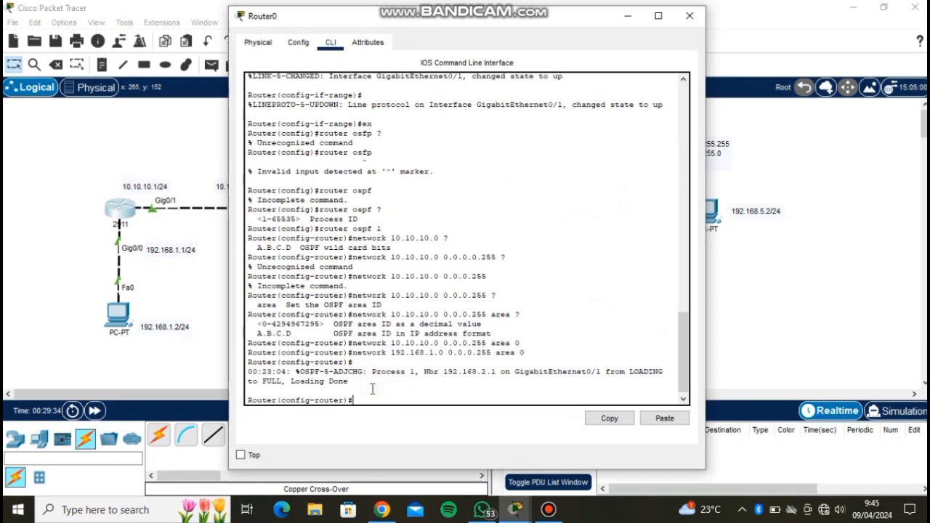
text(do sh ip ospf neight)
key(Return)
key(Up)
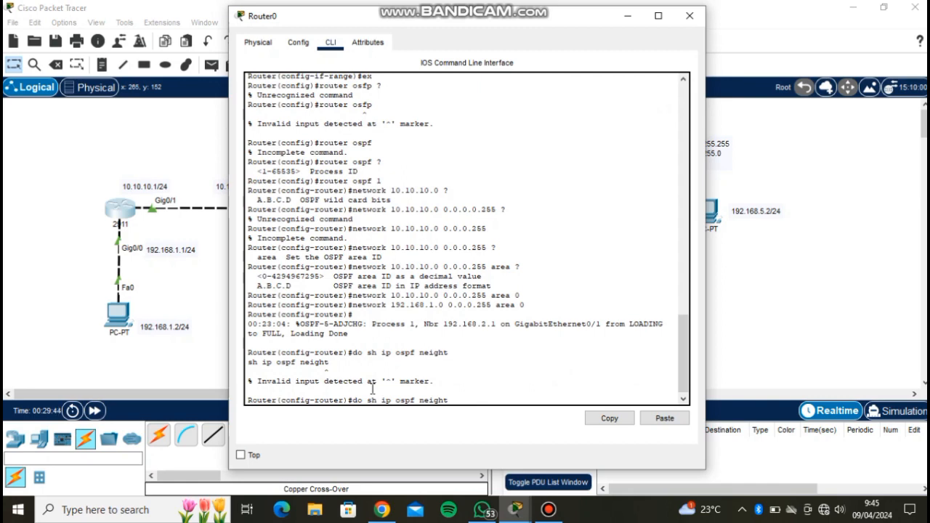
key(Return)
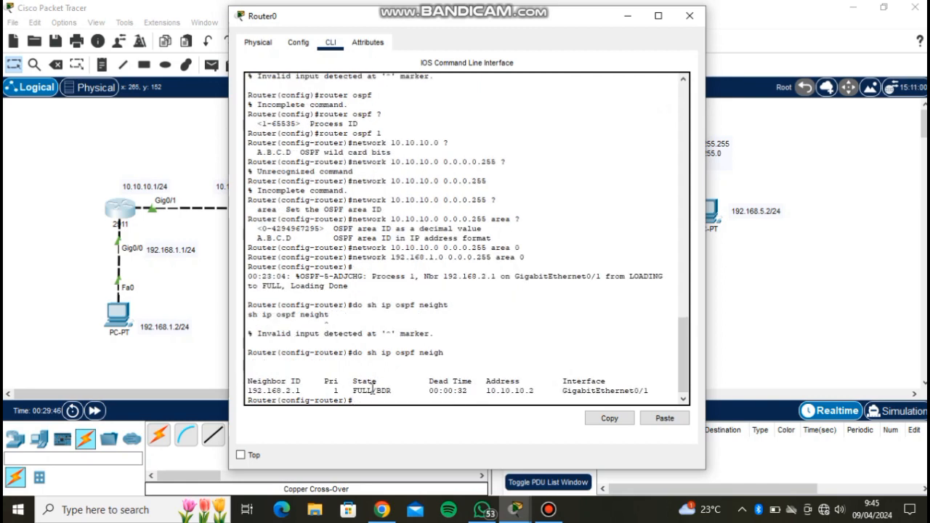
click(696, 17)
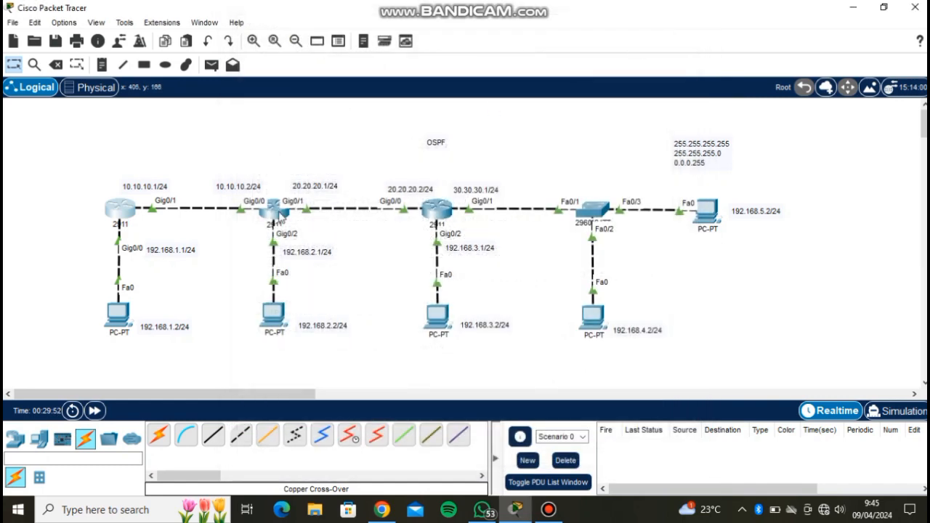
List the middle router's OSPF neighbors with do sh ip ospf neigh, and close its window.
click(280, 216)
click(393, 393)
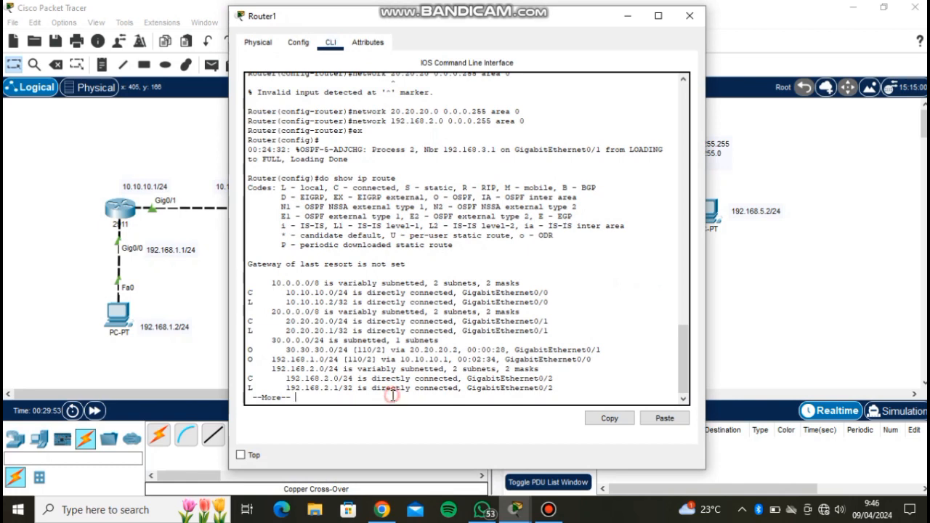
key(space)
text(do sh ip o)
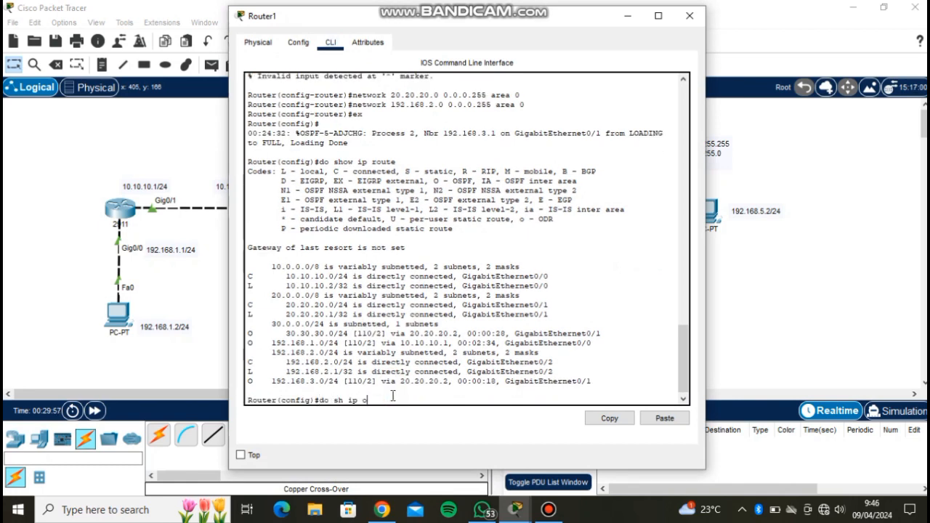
text(spf neigh)
key(Return)
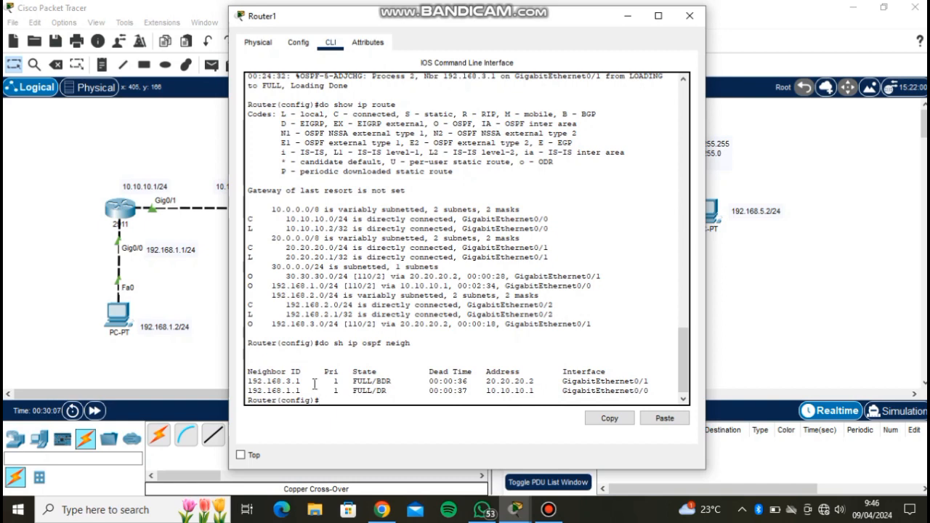
drag(436, 22, 632, 0)
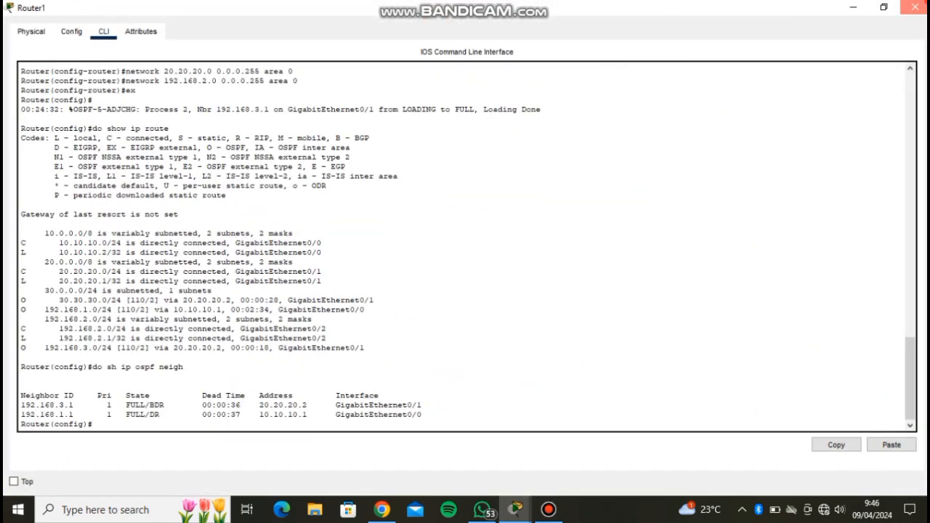
click(914, 7)
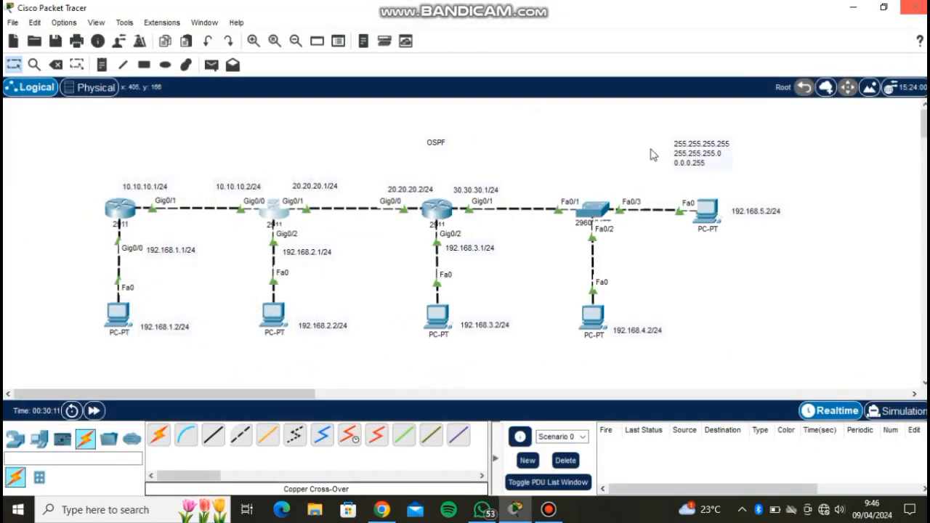
Test connectivity by sending simple PDUs from the 192.168.1.2 PC to the 192.168.3.2 PC and the 192.168.2.2 PC.
click(210, 65)
click(111, 313)
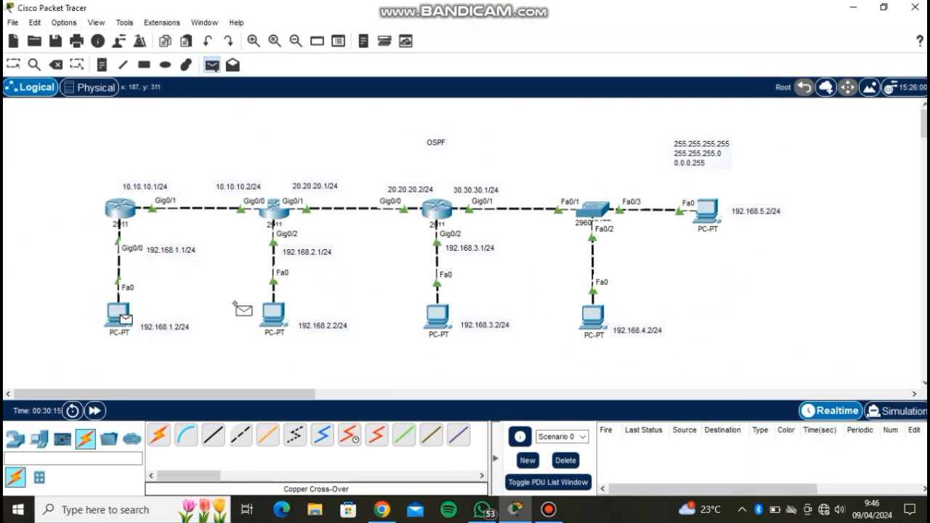
click(437, 314)
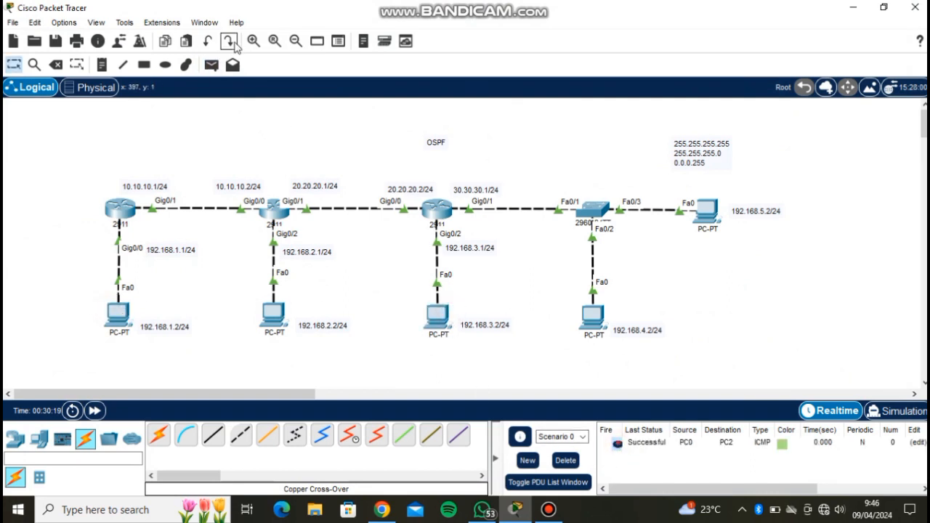
click(211, 65)
click(120, 314)
click(273, 314)
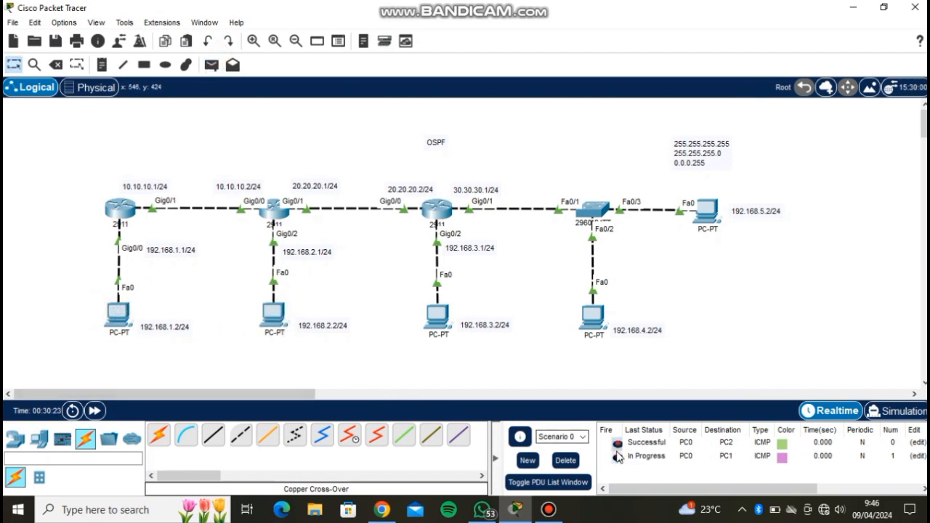
Send another simple PDU from the 192.168.1.2 PC to the 192.168.3.2 PC, and delete the scenario's PDUs.
click(211, 64)
click(120, 313)
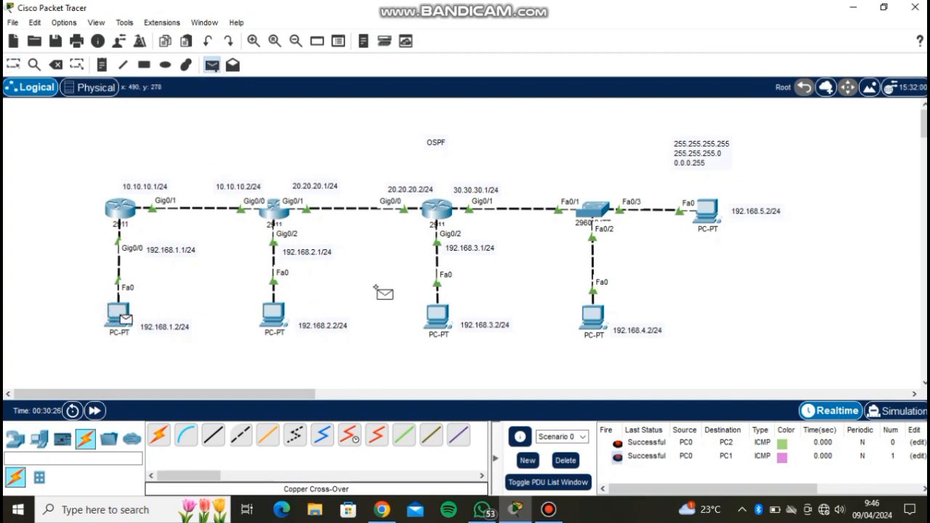
click(437, 315)
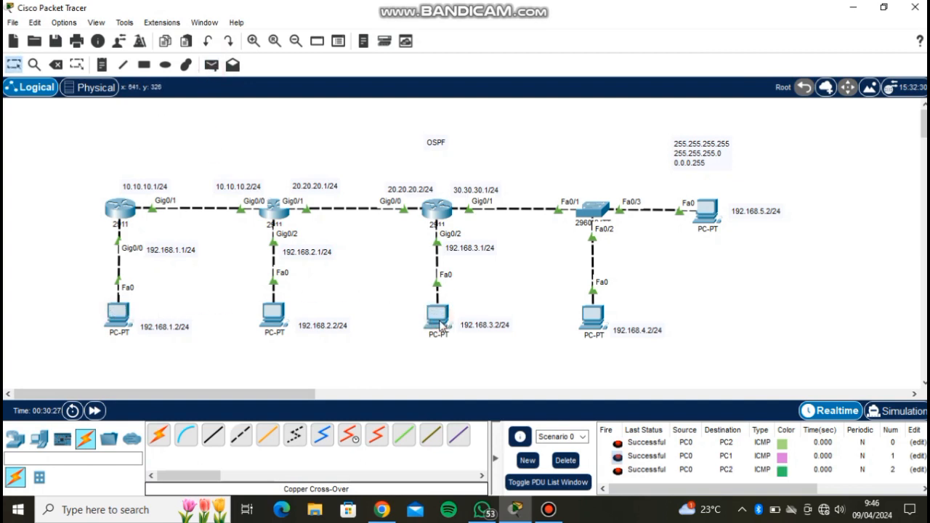
click(558, 458)
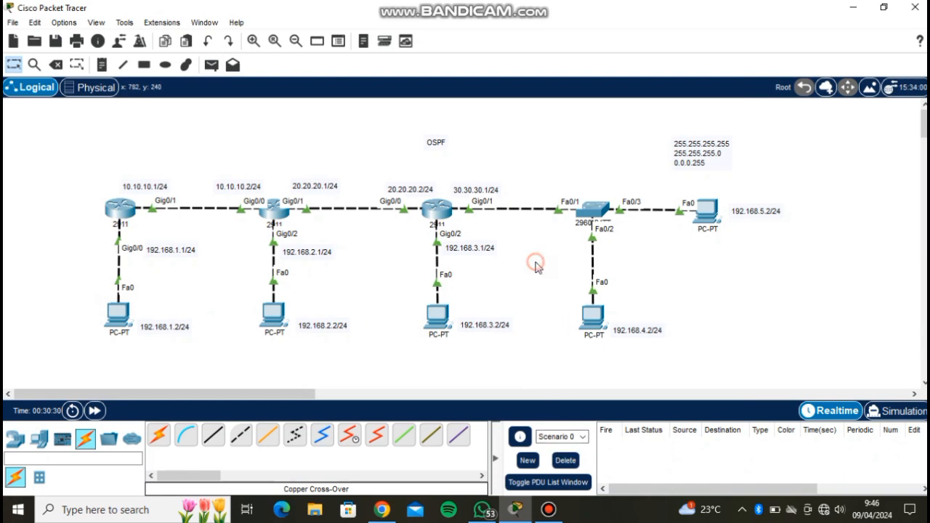
Add the note vlan 10 beside the 192.168.4.2 PC and the note vlan 20 below the 192.168.5.2 PC.
drag(540, 107, 802, 366)
click(829, 347)
scroll(805, 334, right, 5)
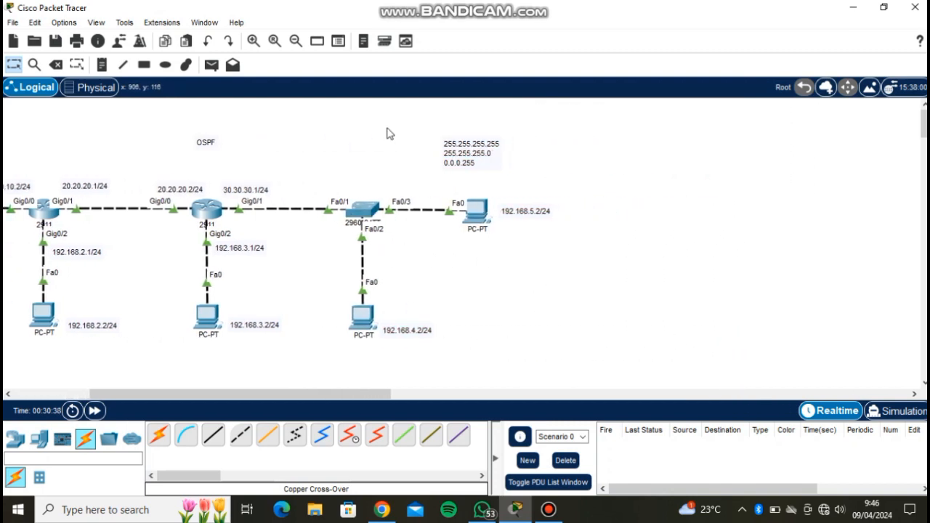
click(102, 66)
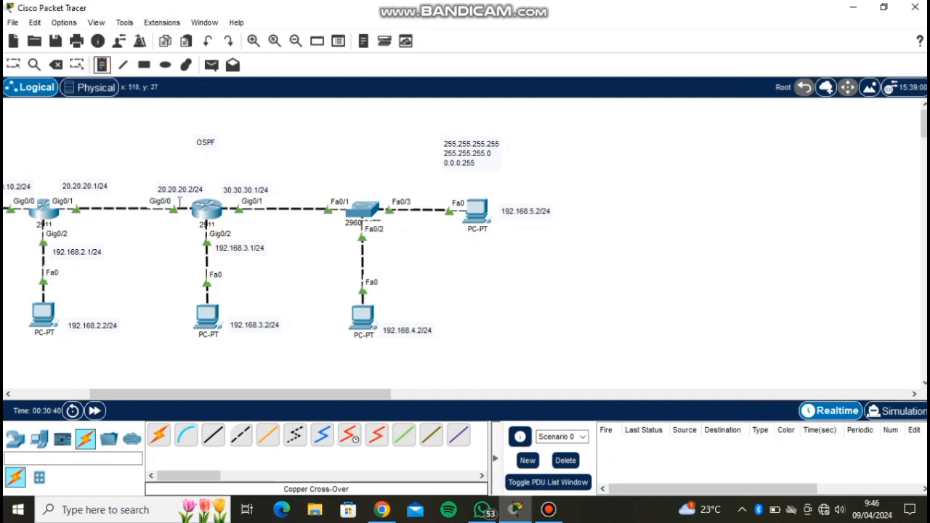
click(387, 302)
text(vlan 10)
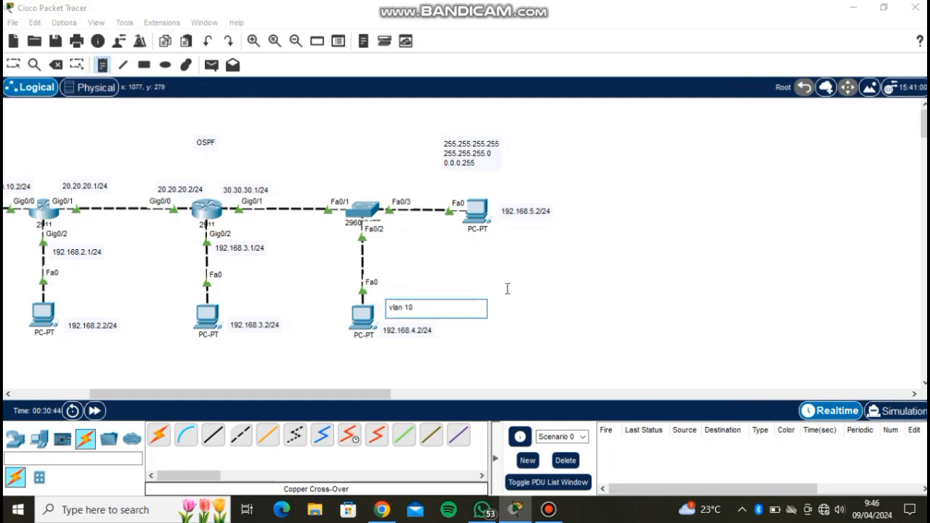
click(479, 241)
text(vlan 20)
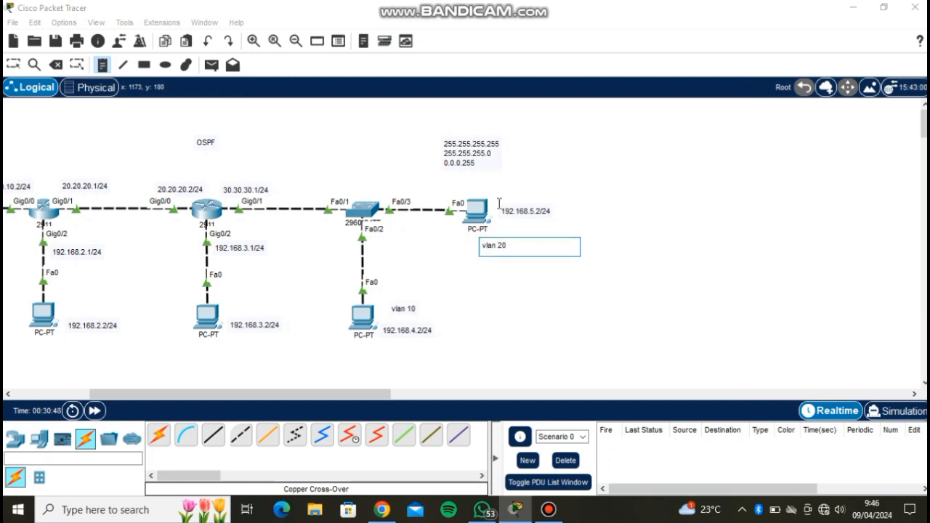
click(8, 67)
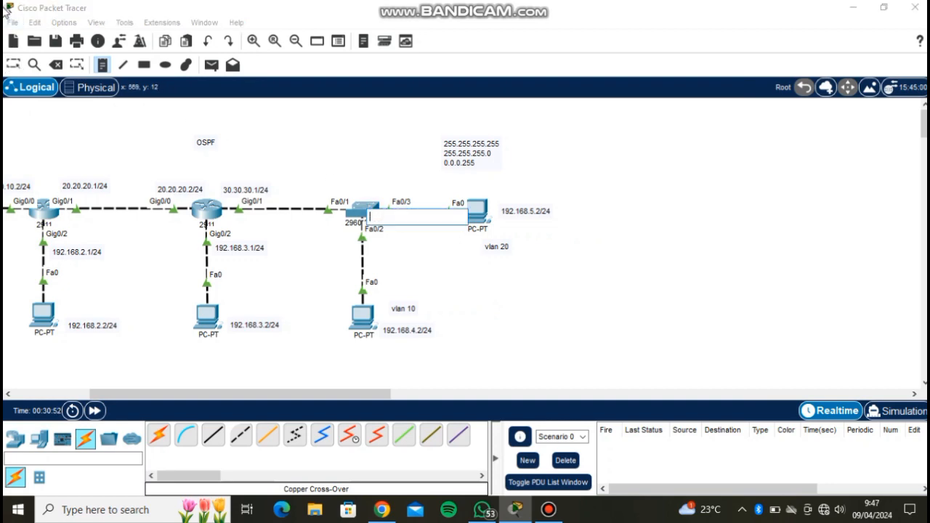
click(13, 64)
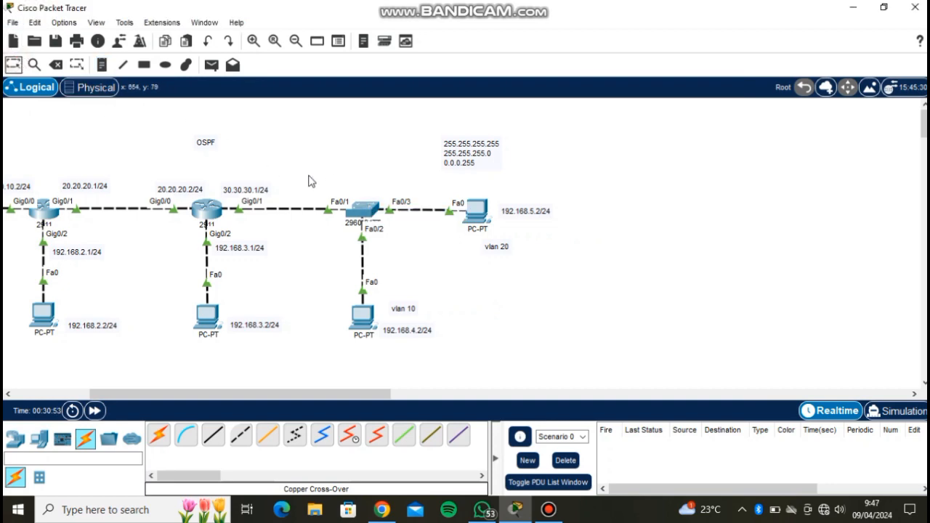
Open the 2960 switch's CLI and enter global configuration mode with en and conf t.
click(362, 210)
click(330, 42)
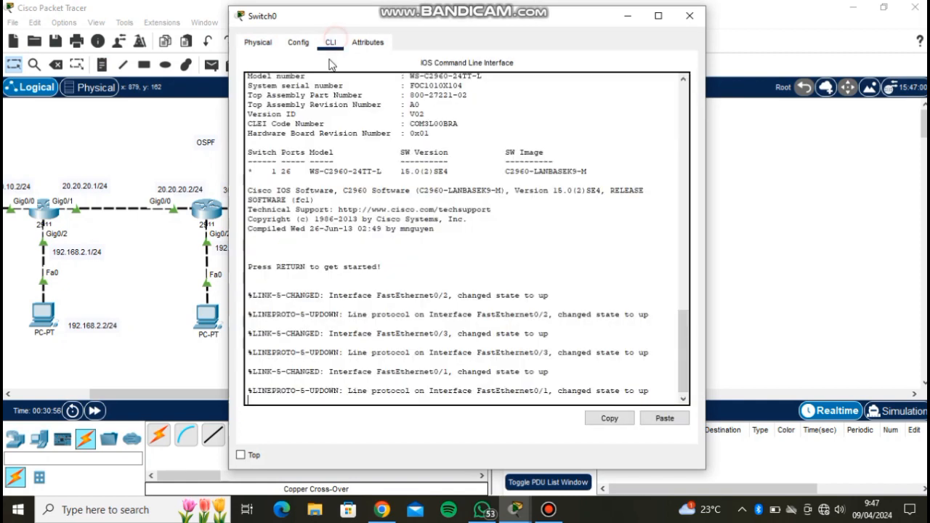
key(Return)
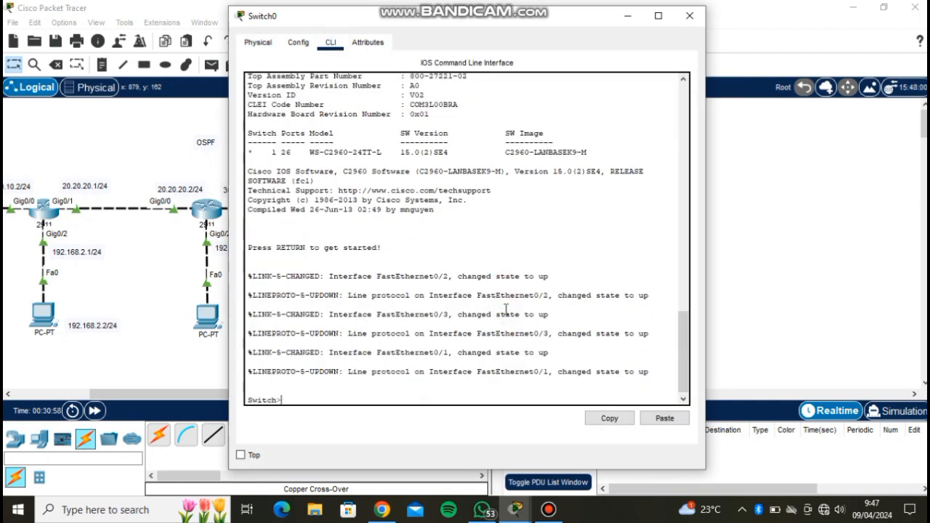
text(en)
key(Return)
text(conf t)
key(Return)
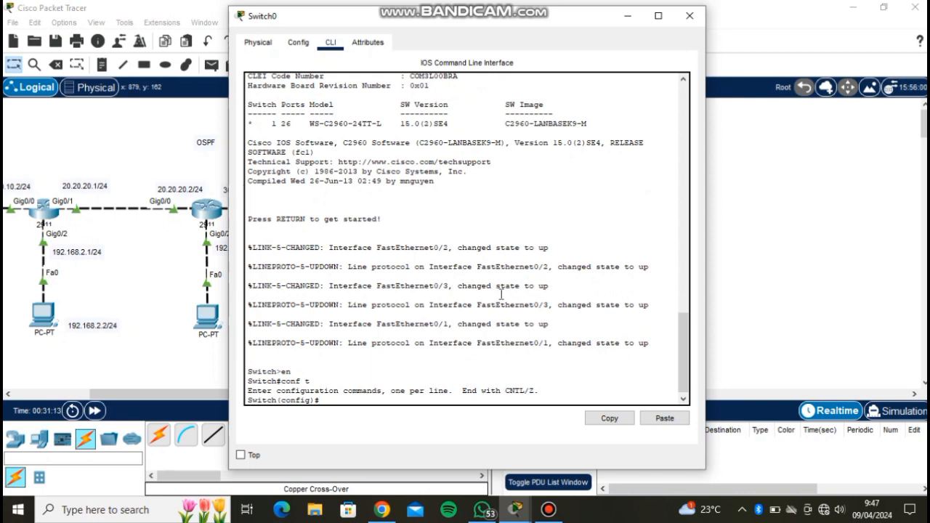
Create VLANs 10 and 20 on the switch, returning to global configuration mode.
text(lan 10)
key(Return)
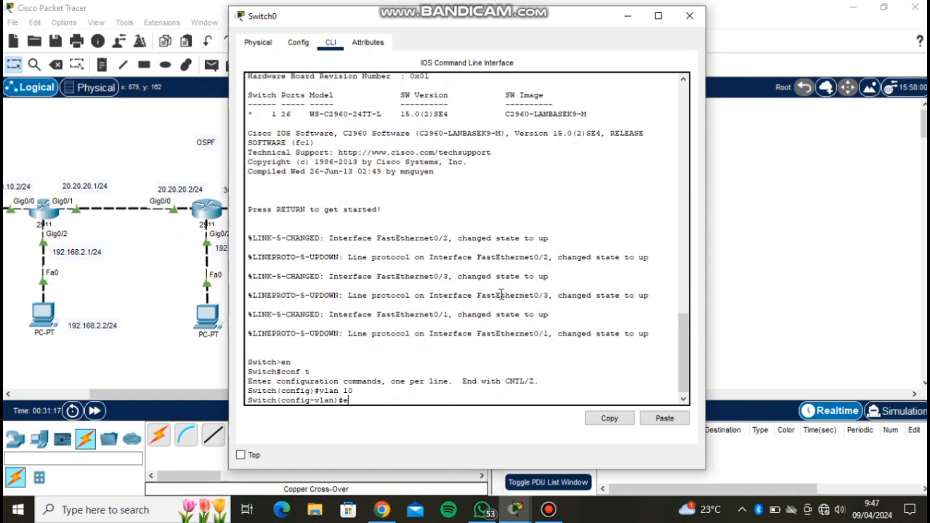
text(ex)
key(Return)
text(vlan 20)
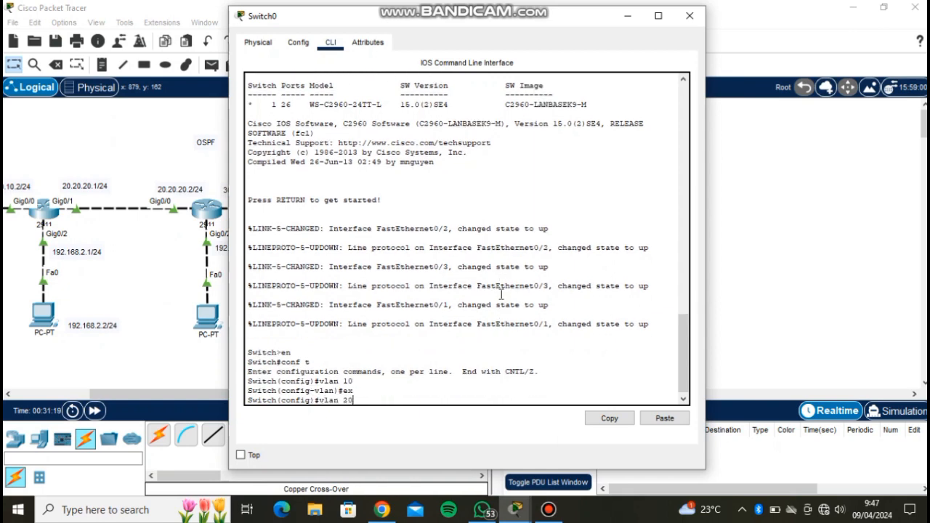
key(Return)
text(ex)
key(Return)
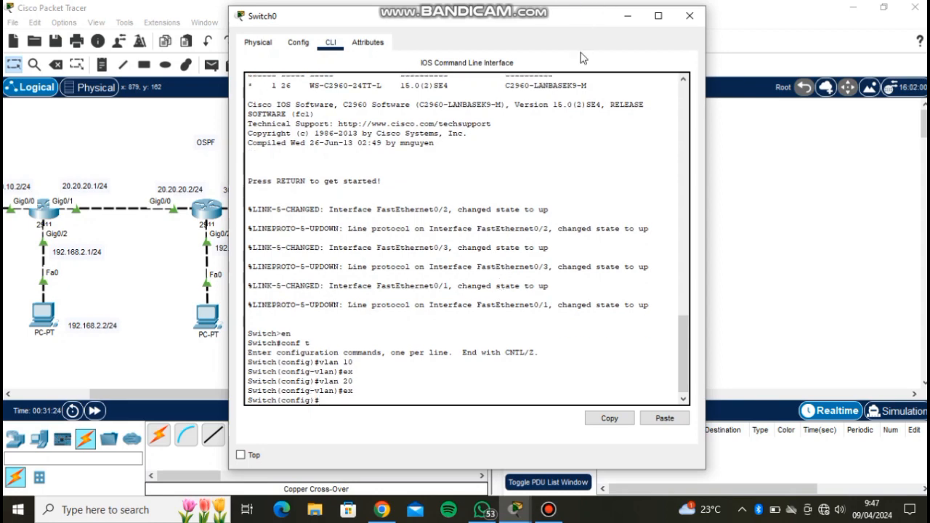
Configure the switch's fa0/1 interface as a trunk with sw mo tr, and exit interface configuration.
drag(557, 24, 823, 40)
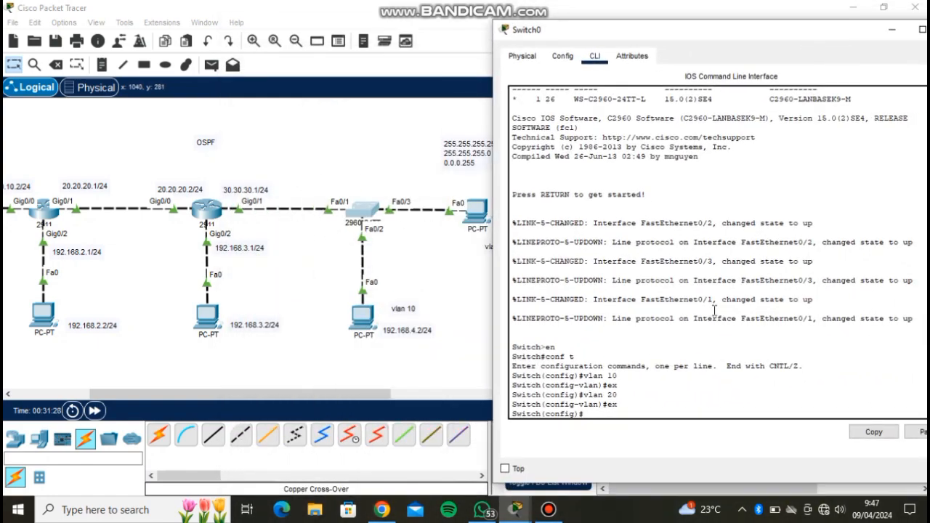
text(t fa0/1)
key(Return)
text(sw mo tr)
key(Return)
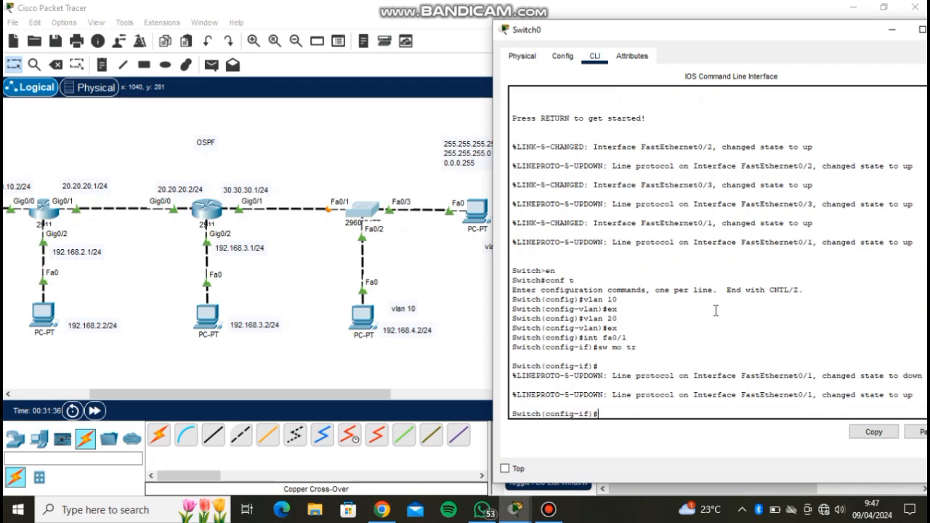
text(ex)
key(Return)
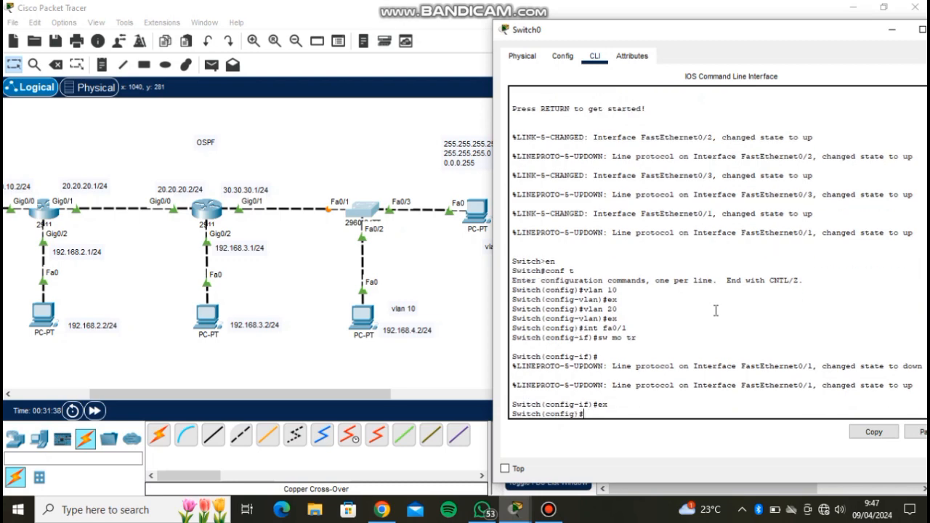
Configure the switch's fa 0/2 interface as an access port in VLAN 10 with sw mo acc and sw acc vl 10.
text(int fa 0/2)
key(Return)
key(Up)
key(Return)
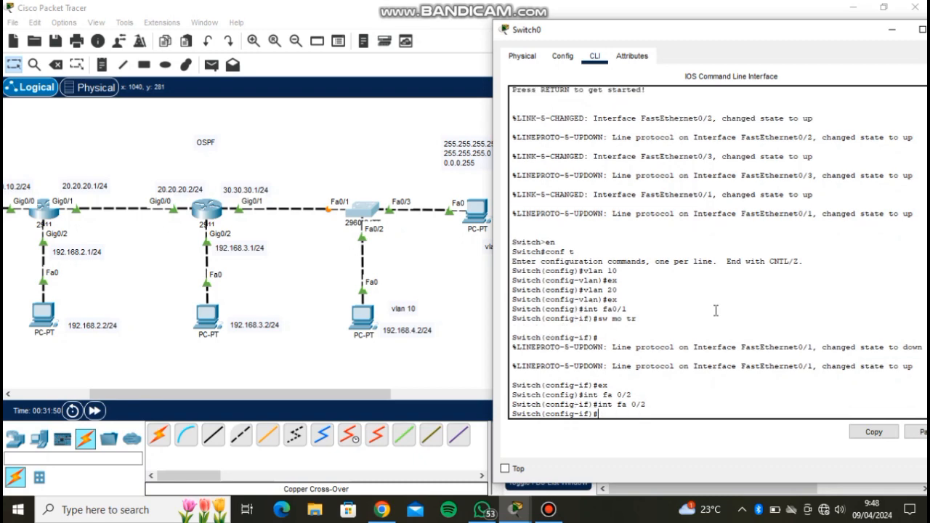
text(sw mo acc)
key(Return)
text(sw )
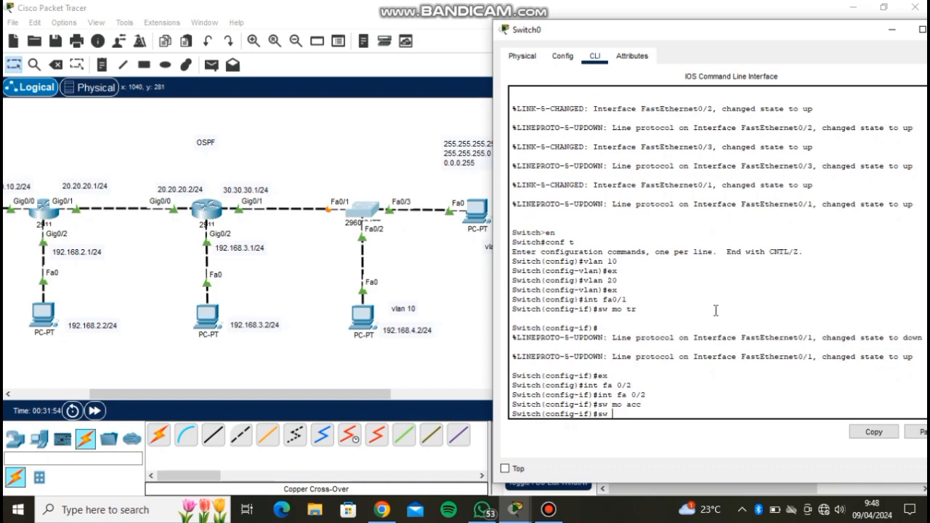
text(acc vl 10)
key(Return)
Configure the switch's fa0/3 interface as an access port in VLAN 20 with sw mo acc and sw acc vl 20, and close the switch window.
text(int fa 0/2)
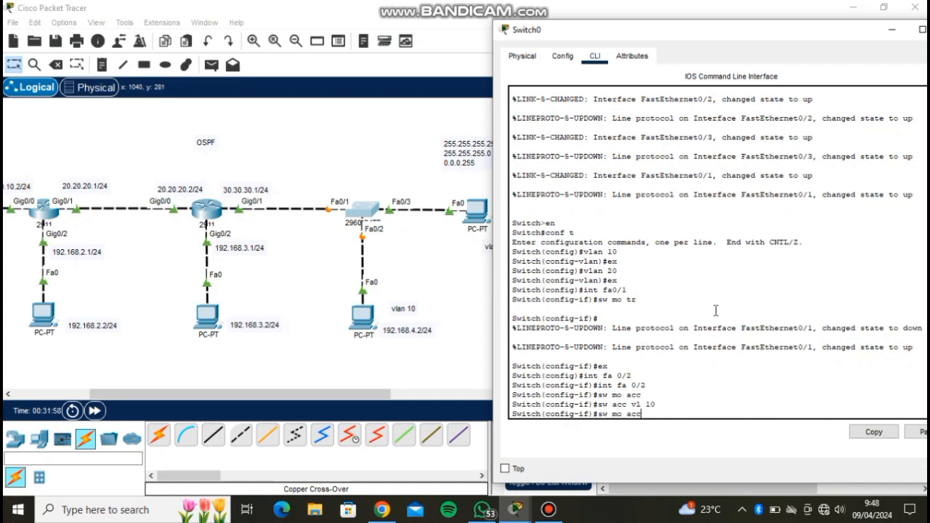
key(BackSpace)
text(3)
key(Left)
key(Left)
key(Left)
key(BackSpace)
key(Return)
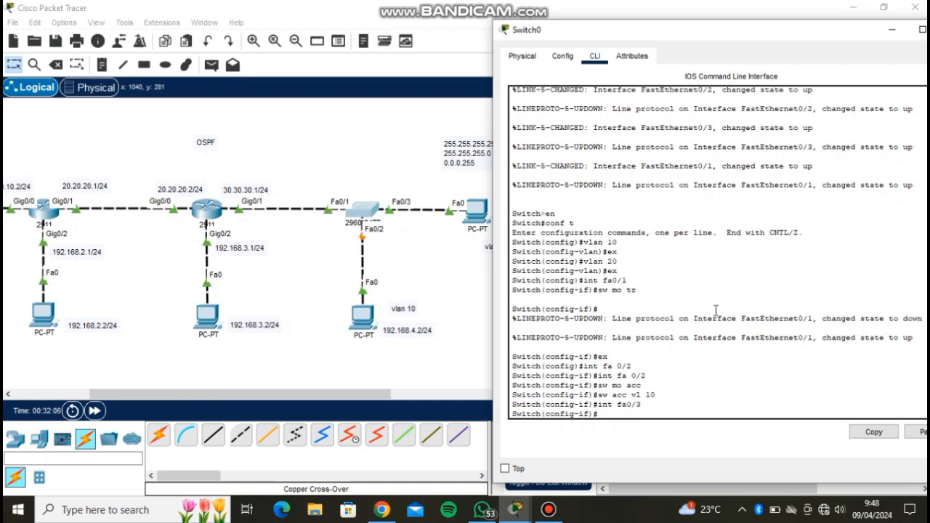
text(sw mo acc)
key(Return)
text(sw acc vl)
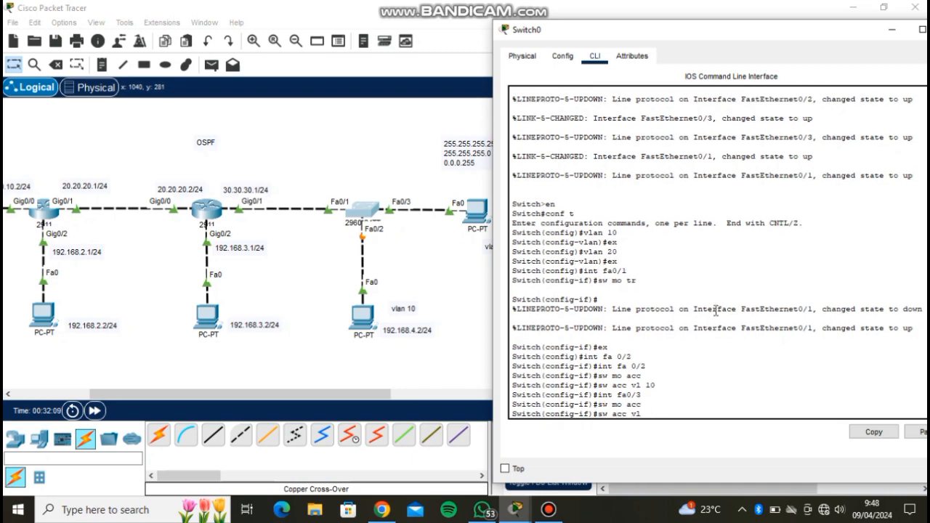
text( 1020)
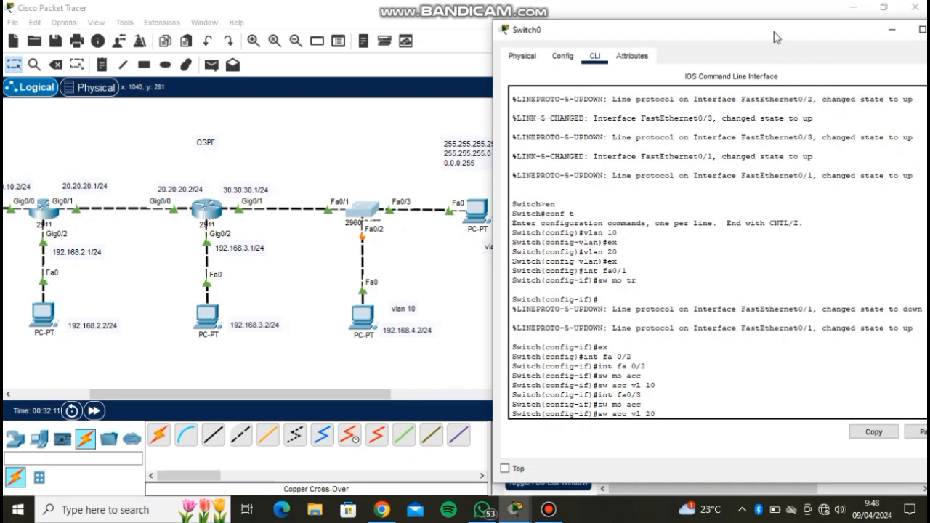
key(Return)
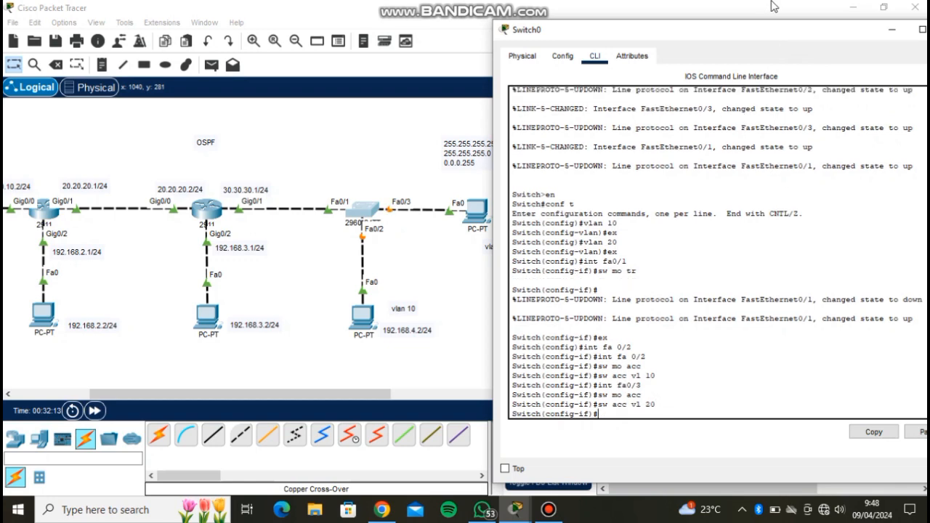
drag(769, 40, 613, 40)
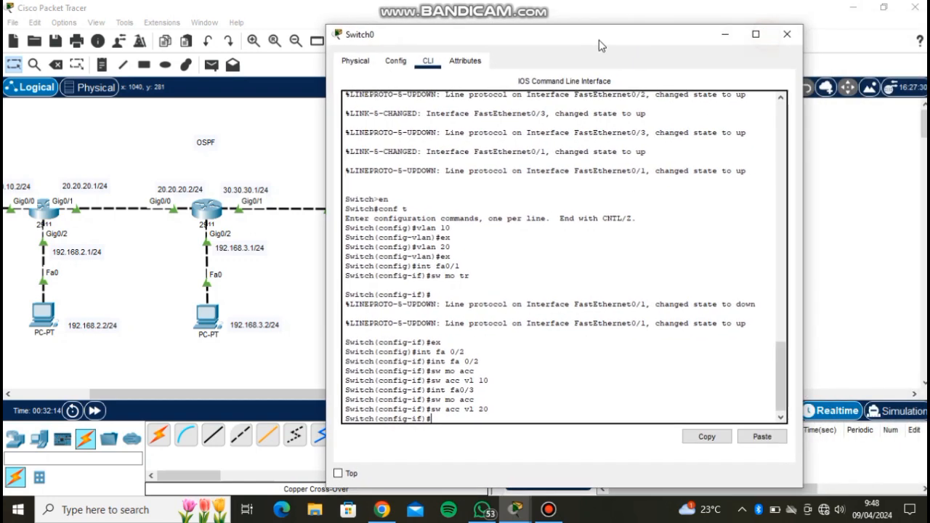
click(786, 29)
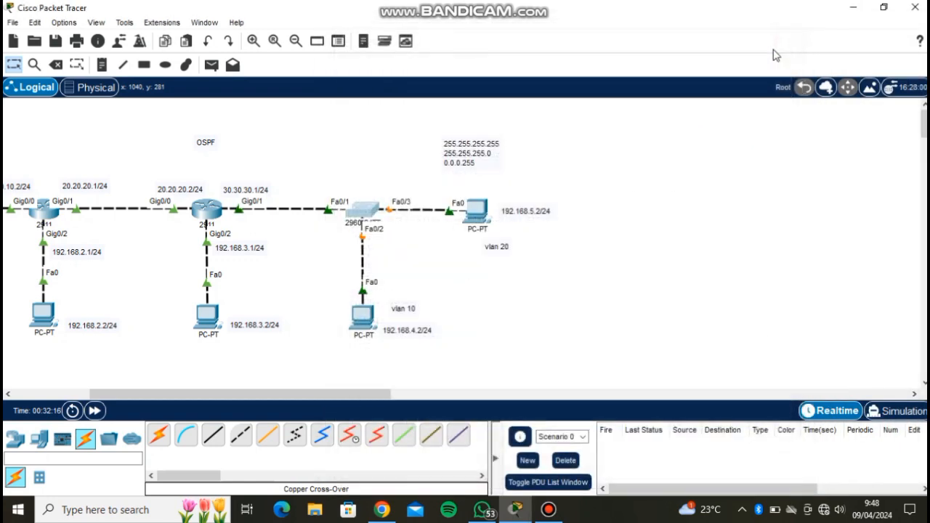
Fast-forward the simulation time and test connectivity with a simple PDU from the VLAN 10 PC to the VLAN 20 PC.
click(96, 411)
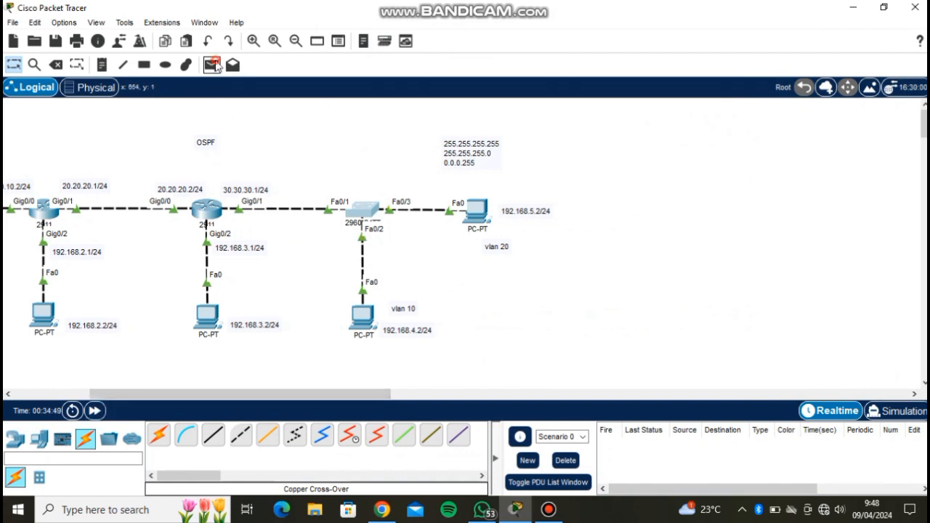
click(212, 65)
click(363, 317)
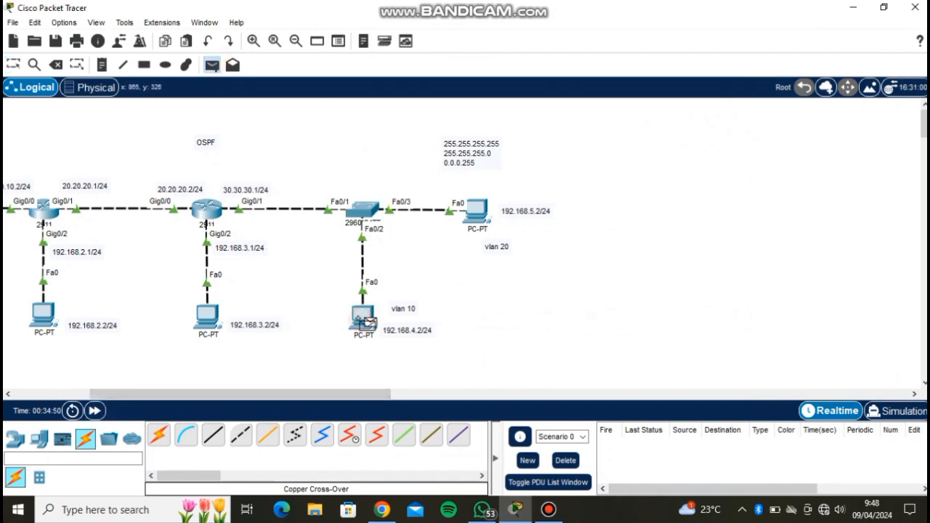
click(483, 212)
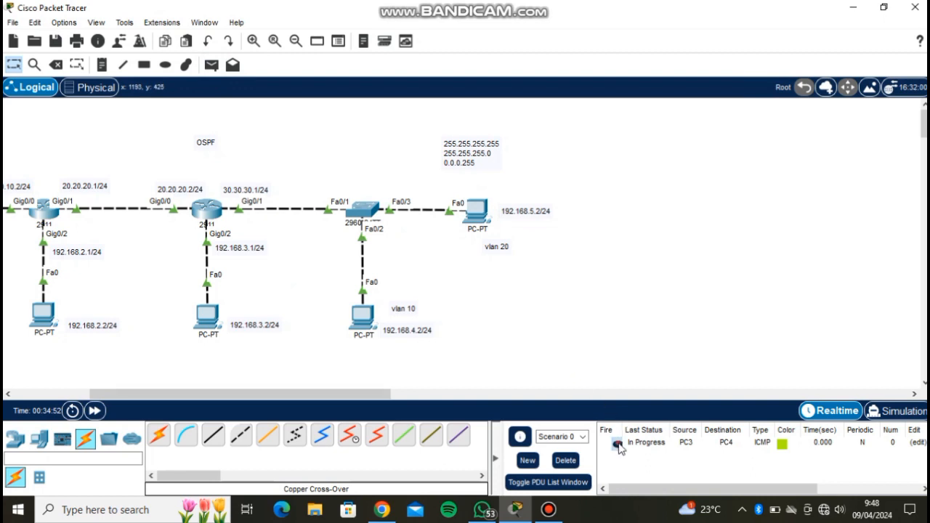
click(618, 443)
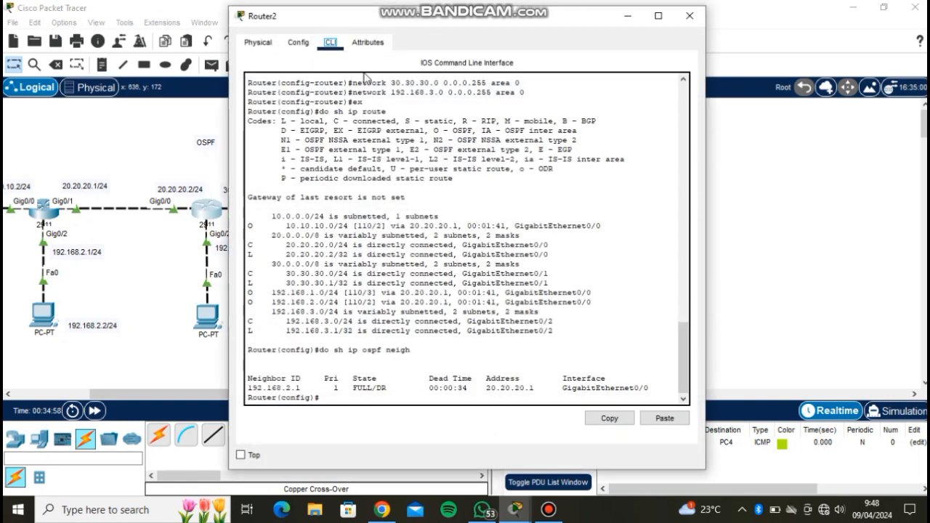
In the CLI of the router connected to the switch, enable interface gig0/1 with no sh and return to global configuration mode.
click(324, 398)
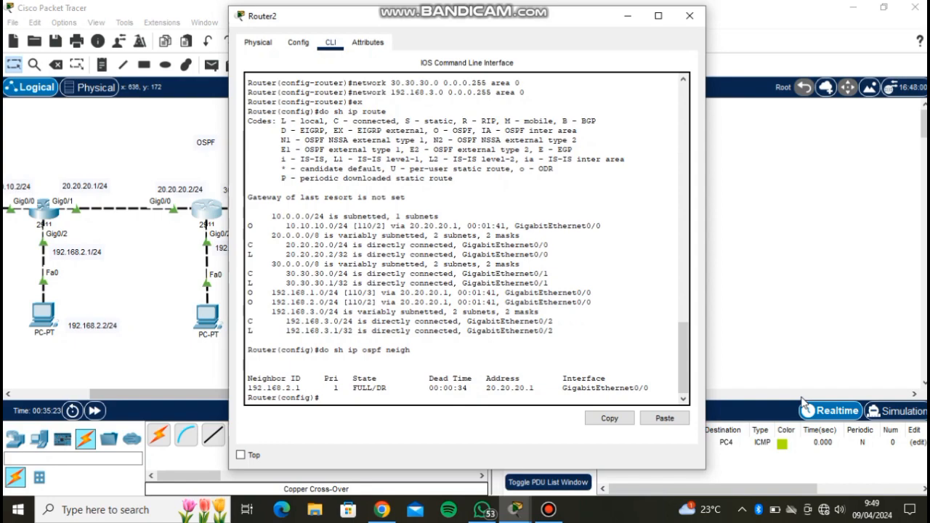
drag(551, 31, 719, 23)
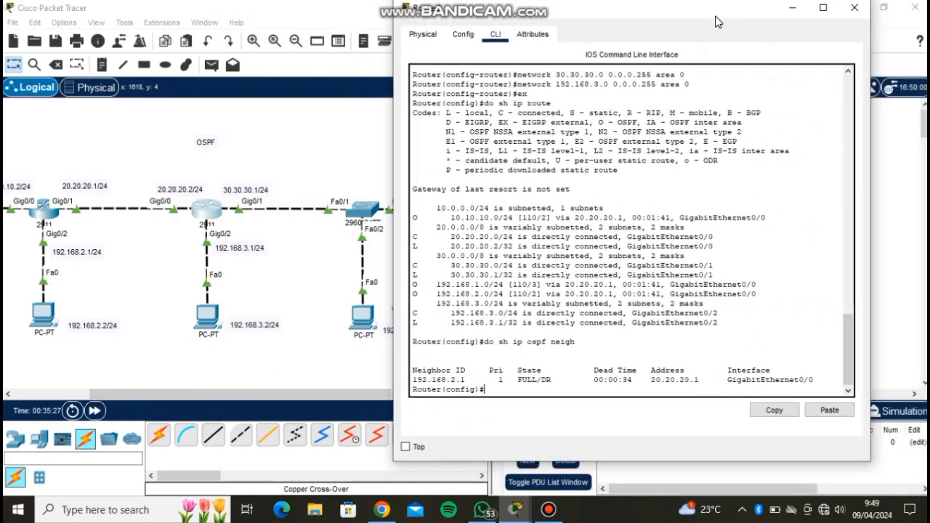
text(int gig0/1)
key(Return)
text(no sh)
key(Return)
text(ex)
key(Return)
Create the router subinterface gig0/1.10.
text(int)
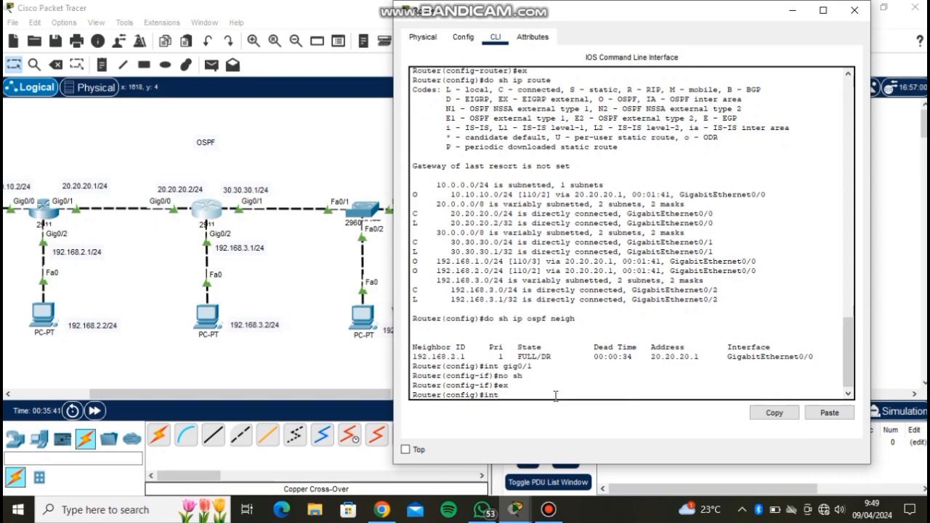
text( gig0/1)
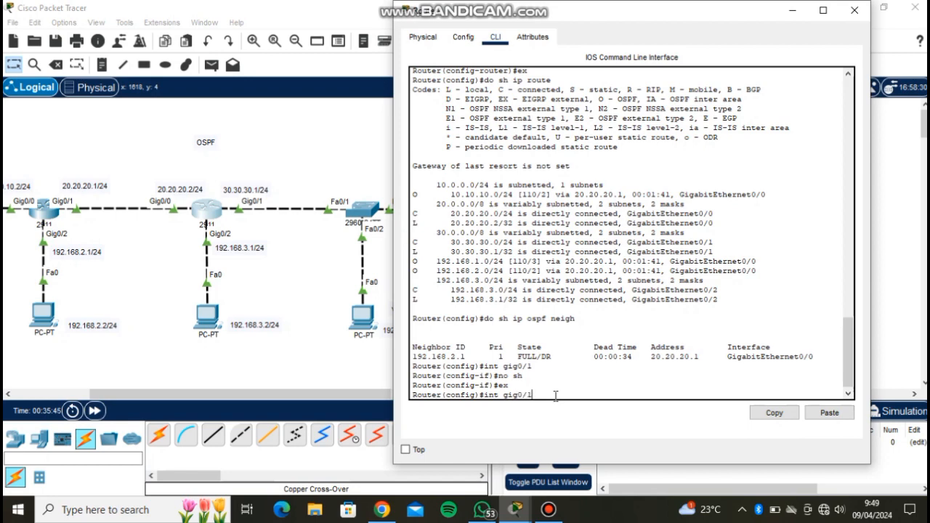
text(0)
key(Return)
key(Return)
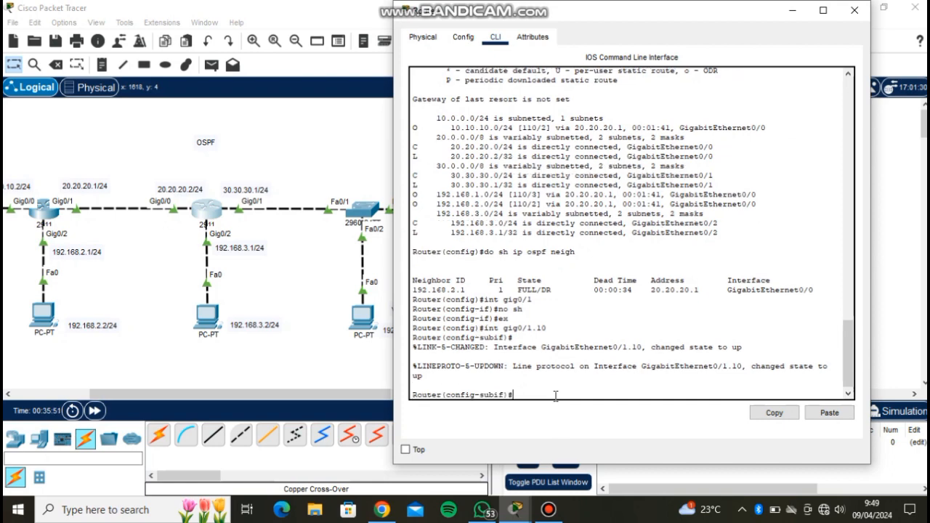
Set the encapsulation of subinterface gig0/1.10 to VLAN 10 with encap dot1Q 10.
text(enca)
text(p)
text(d)
text(do)
text(y)
text(1)
text(Q 10)
key(Return)
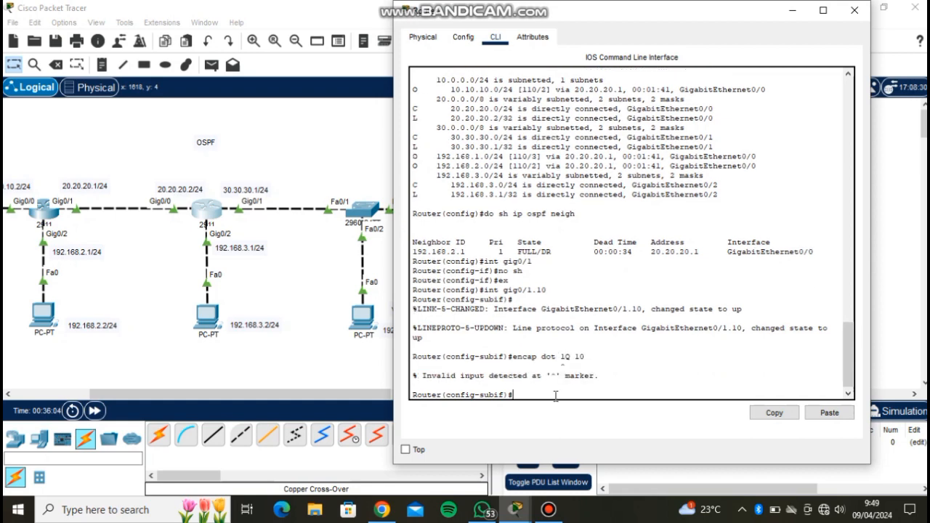
key(Up)
key(Left)
key(Left)
key(Left)
key(Left)
key(Left)
key(BackSpace)
key(Return)
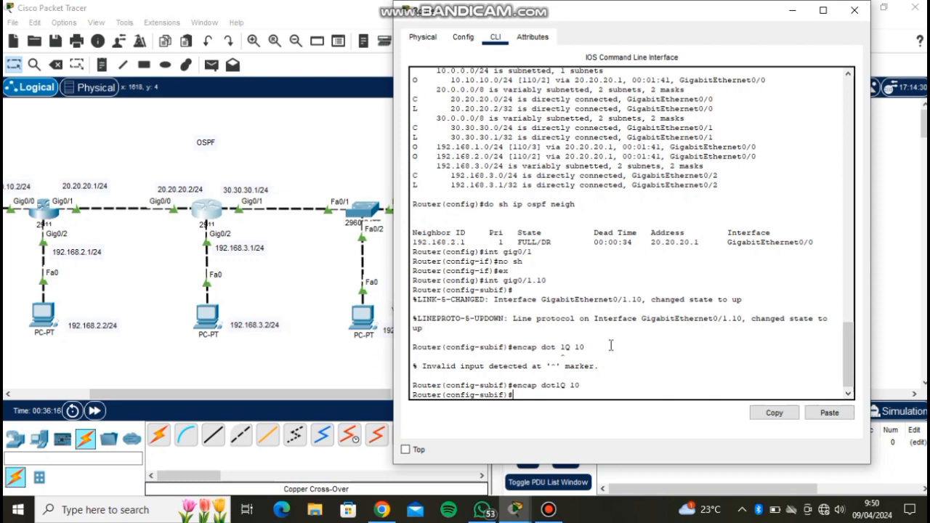
Assign IP address 192.168.4.1 with mask 255.255.255.0 to subinterface gig0/1.10.
text(ip add 192.168)
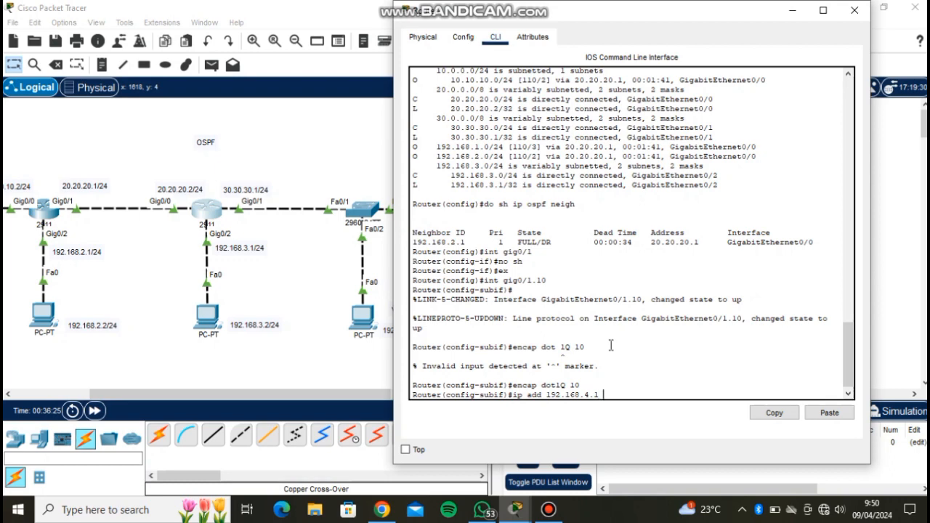
text(.4.1 255.255.255.0)
key(Return)
Create the router subinterface gig0/1.20.
key(Up)
key(Up)
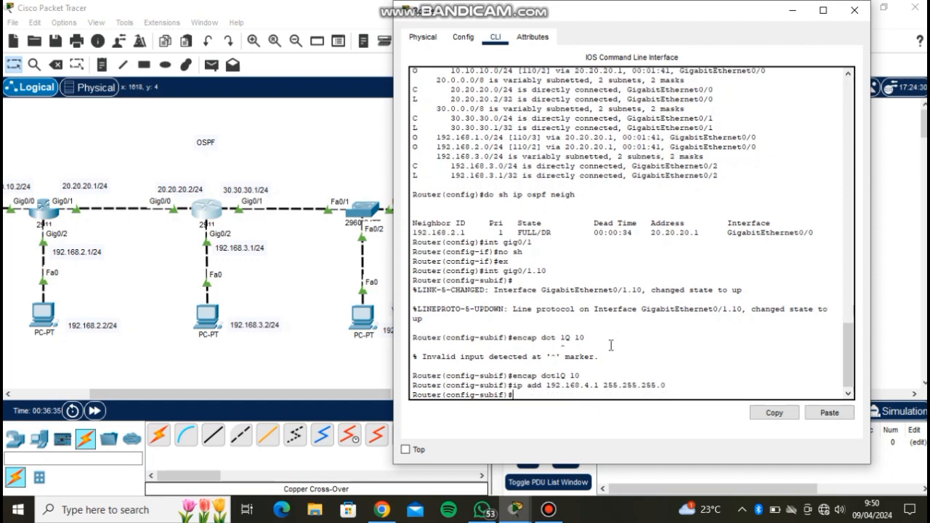
key(Up)
key(Up)
text(20)
key(Return)
Set the encapsulation of subinterface gig0/1.20 to VLAN 20 with encap dot1Q 20.
key(Up)
key(Up)
key(Up)
key(Up)
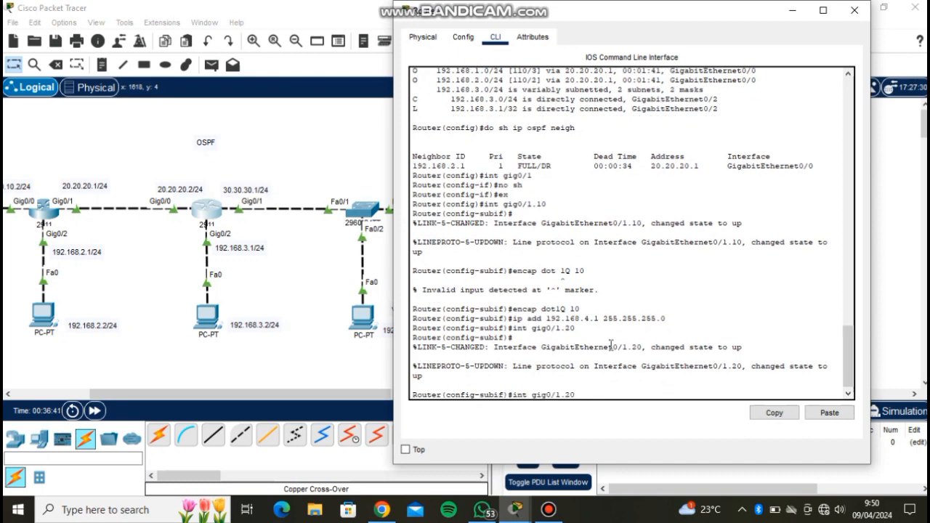
key(BackSpace)
key(BackSpace)
text(20)
key(Left)
key(Left)
key(Left)
key(Left)
key(Left)
key(BackSpace)
key(Return)
Assign IP address 192.168.5.1 with mask 255.255.255.0 to subinterface gig0/1.20 and exit to global configuration mode.
key(Up)
key(Up)
key(Up)
key(Left)
key(Left)
key(Left)
key(Left)
key(BackSpace)
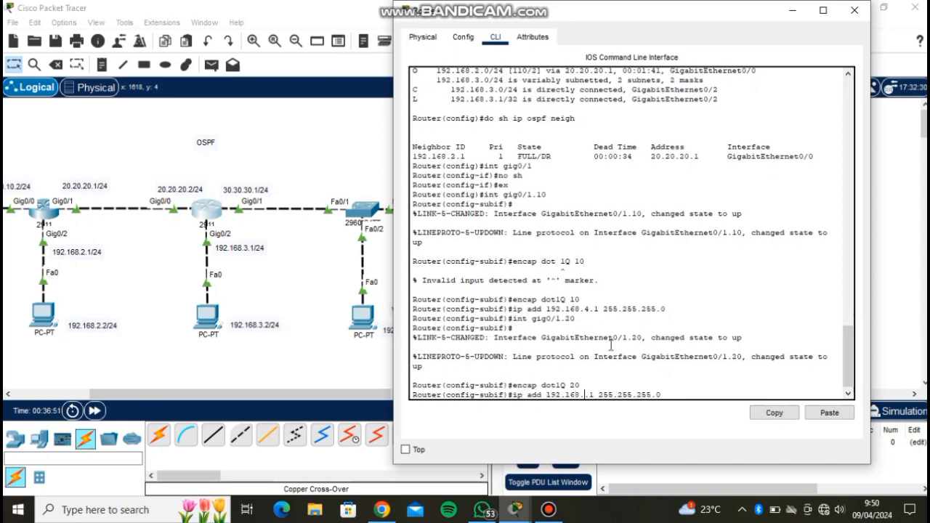
text(5)
key(Return)
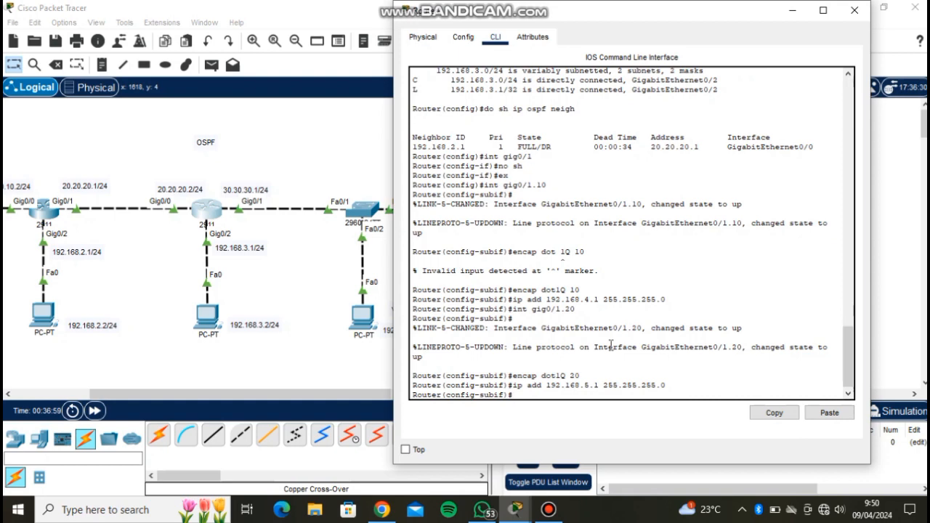
text(ex)
key(Return)
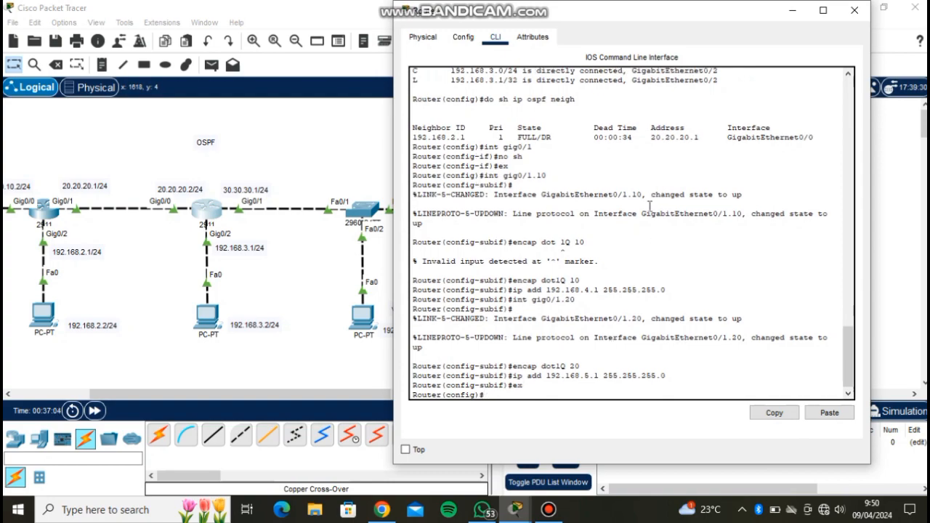
Check the OSPF process number in the CLI history, enter router ospf 3, and advertise network 192.168.4.0 0.0.0.255 in area 0.
scroll(650, 204, up, 9)
scroll(649, 206, up, 9)
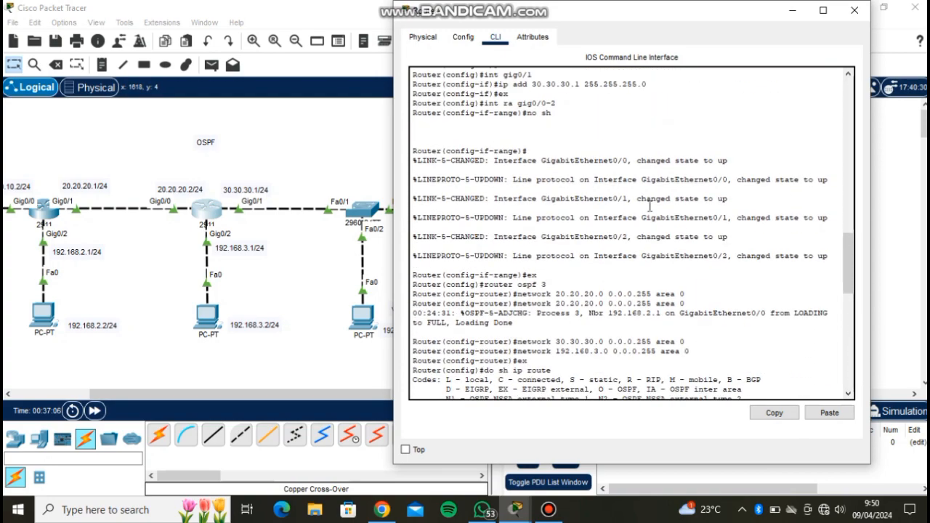
scroll(649, 206, down, 18)
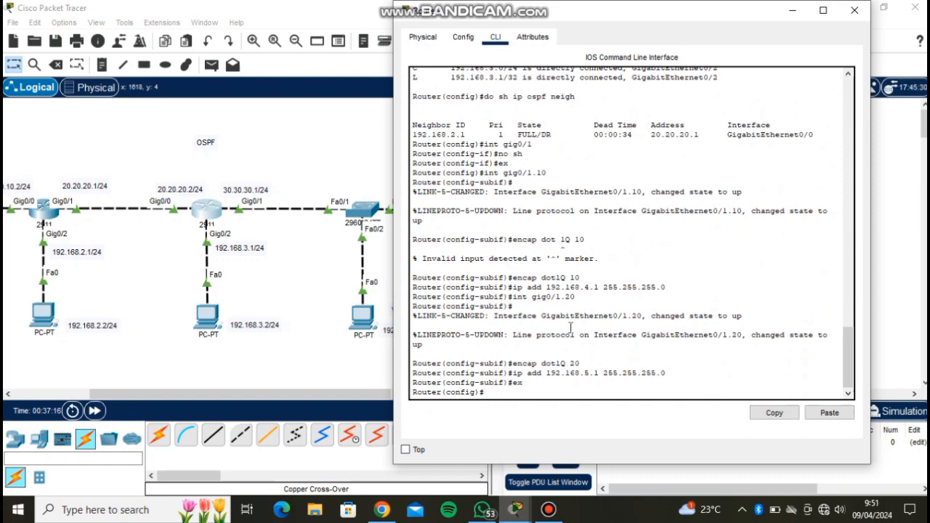
text(router ospf 3)
key(Return)
text(bnetw)
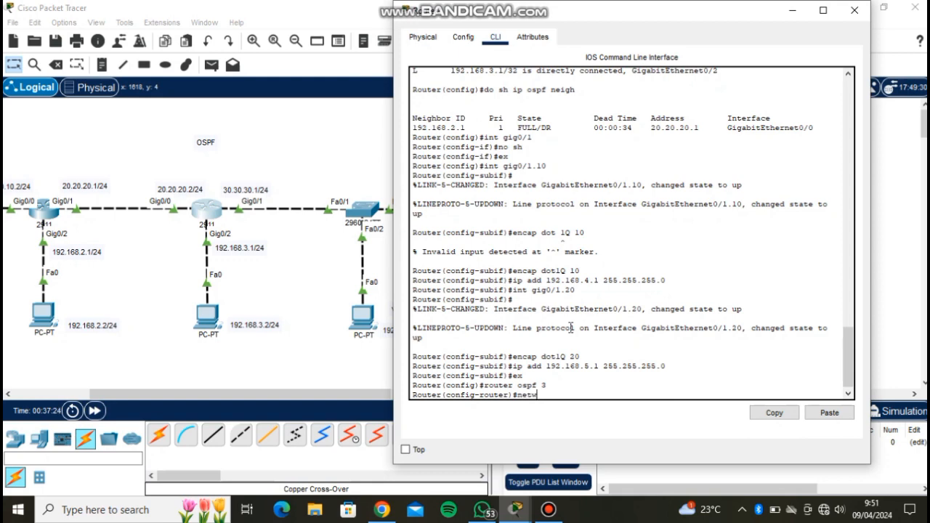
text(ork 192.168.4.0  0.0.0.255 1area 0)
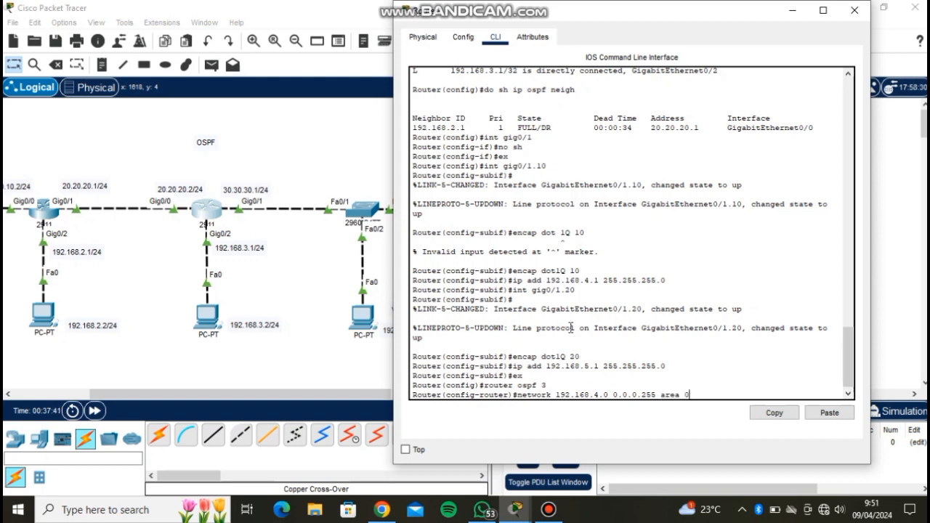
key(Return)
Advertise network 192.168.5.0 0.0.0.255 in area 0 under OSPF process 3, and close the router window.
key(Up)
key(Left)
key(Left)
key(Left)
key(Left)
key(Left)
key(Left)
key(Left)
key(Left)
key(Left)
key(Left)
key(Left)
key(Left)
key(Left)
key(Left)
key(Left)
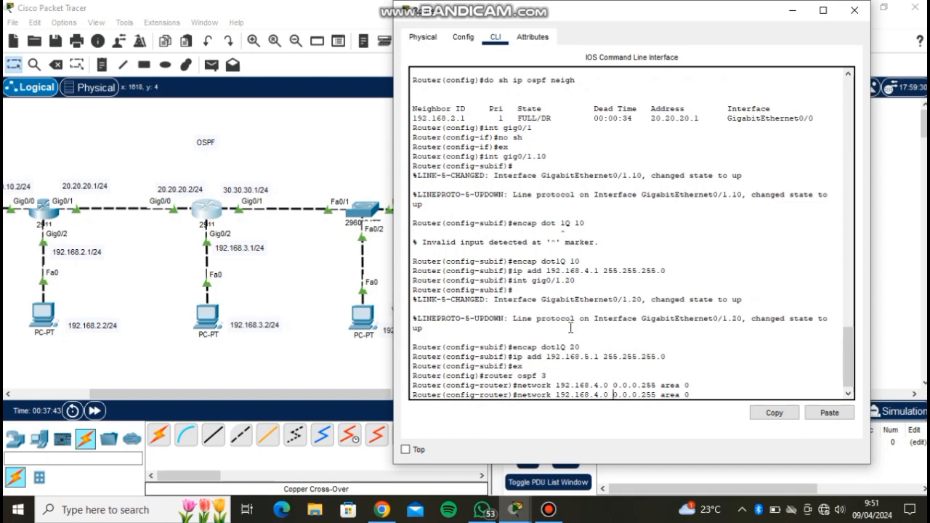
key(BackSpace)
text(5)
key(Return)
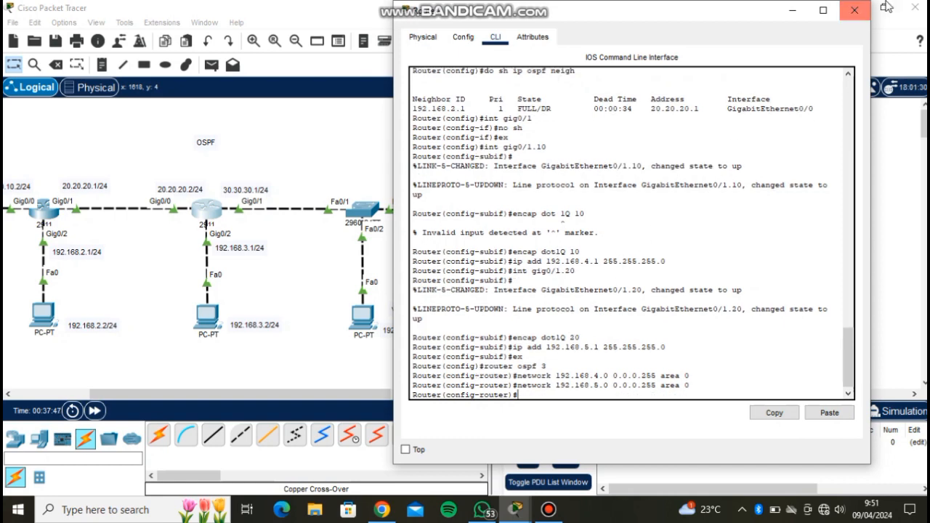
click(859, 16)
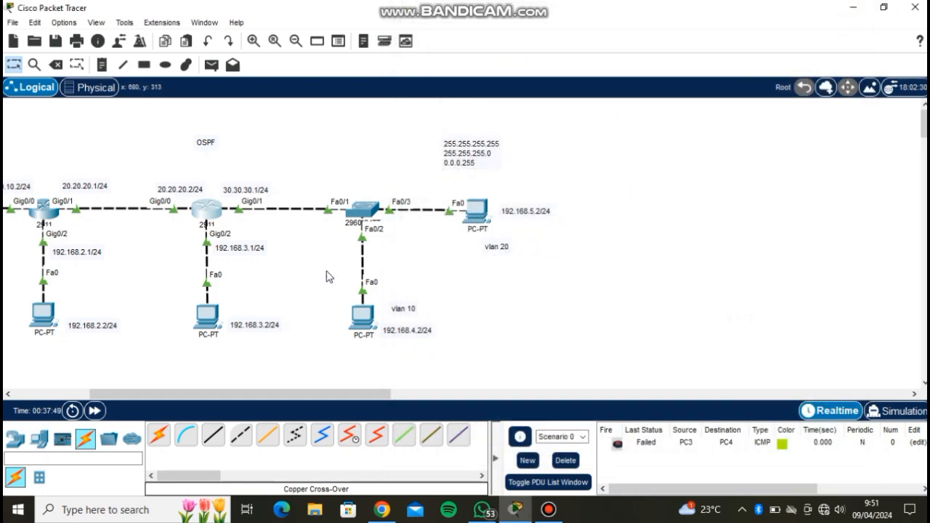
Retest inter-VLAN connectivity by sending a simple PDU from the 192.168.4.2 PC to the 192.168.5.2 PC.
click(212, 66)
click(361, 320)
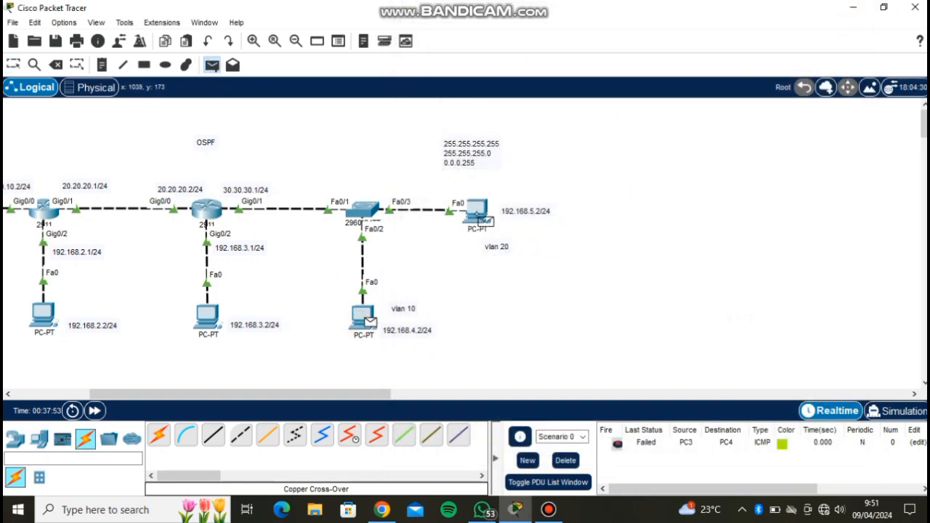
click(476, 211)
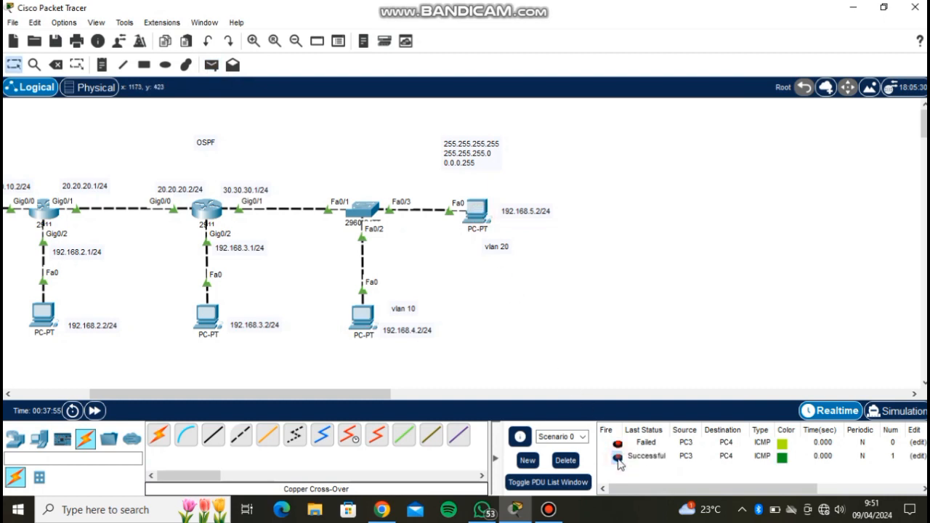
Test connectivity by sending a simple PDU from the 192.168.2.2 PC to the 192.168.4.2 PC in VLAN 10.
click(211, 65)
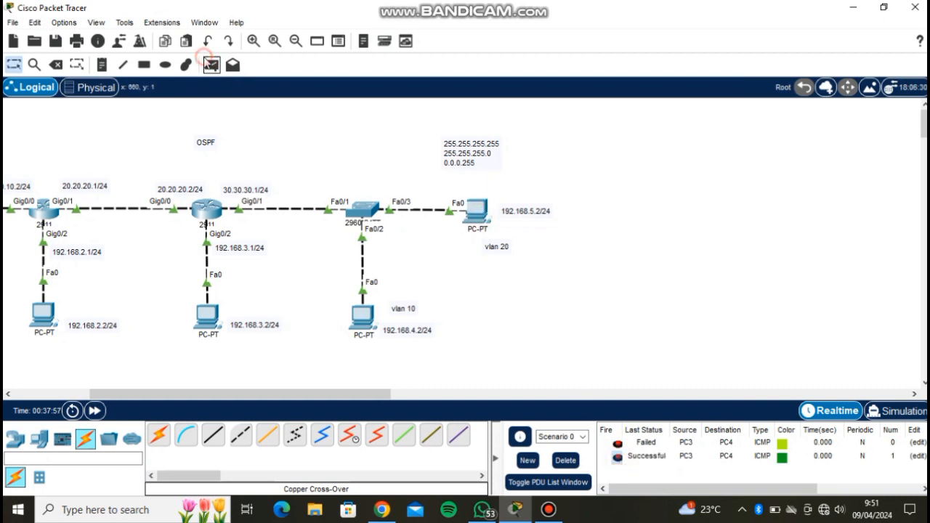
click(212, 64)
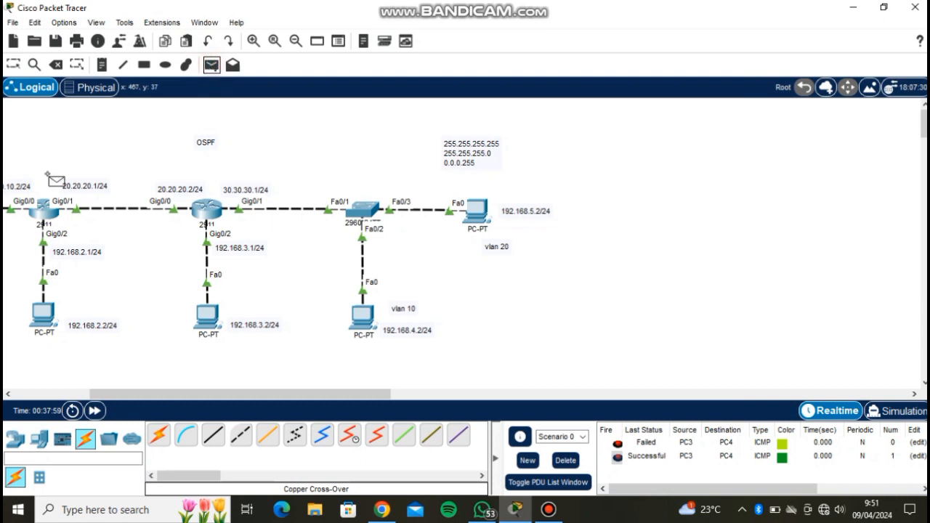
click(43, 315)
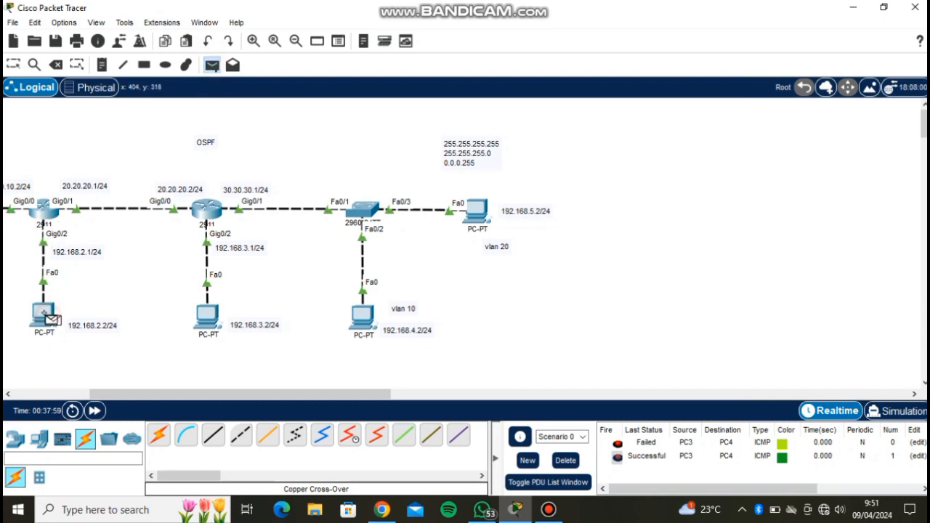
click(363, 316)
scroll(450, 254, left, 5)
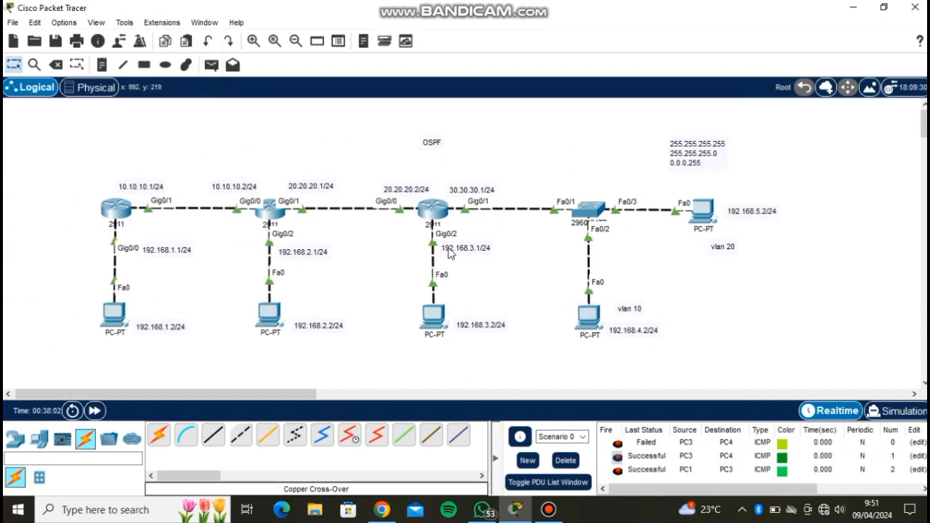
Send a simple PDU from the 192.168.1.2 PC to the 192.168.5.2 PC, review its status, and delete the scenario's PDU list.
click(211, 65)
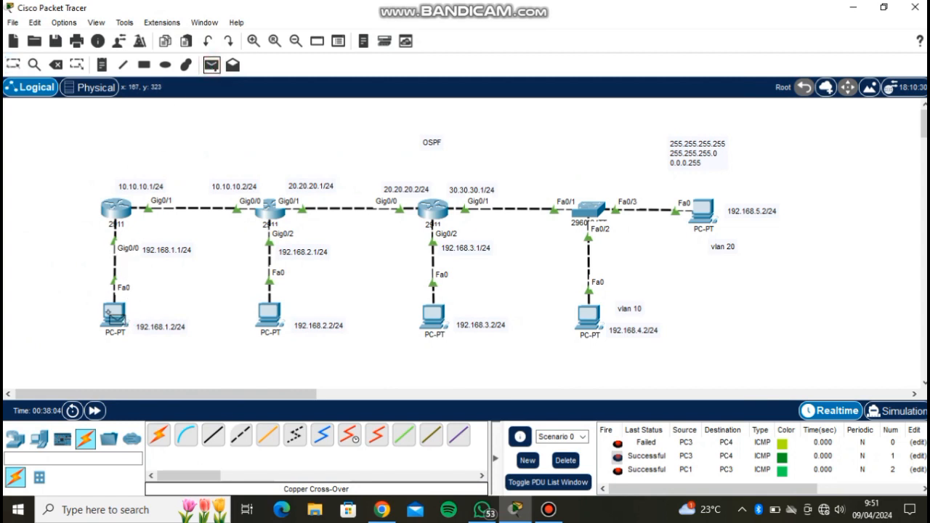
click(112, 313)
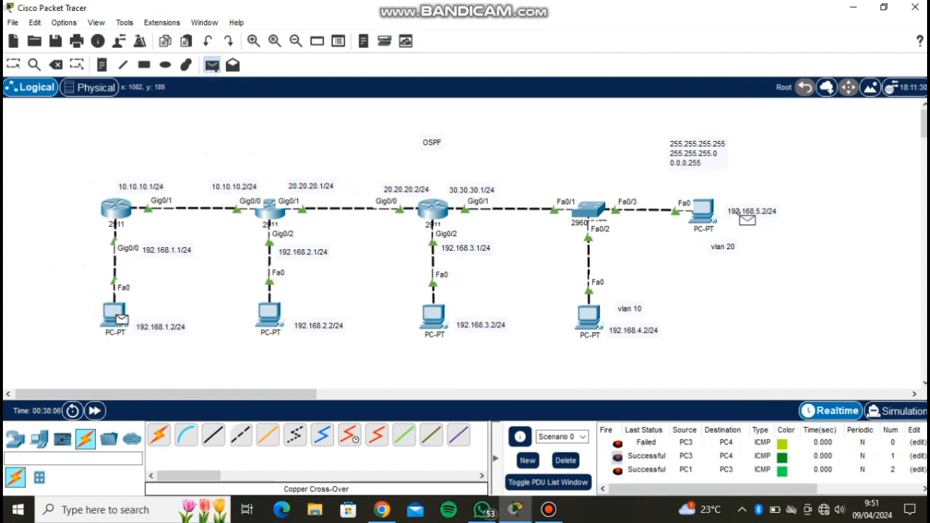
click(703, 213)
scroll(639, 451, down, 1)
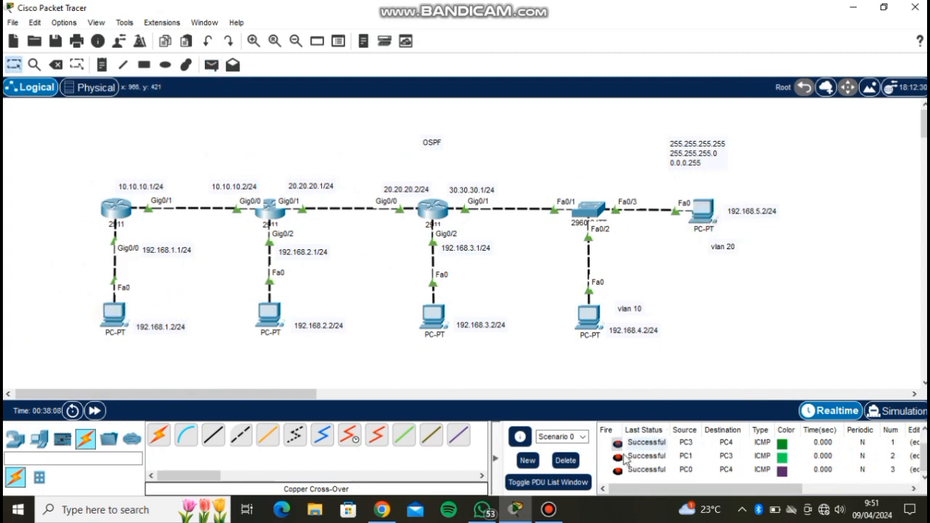
click(566, 460)
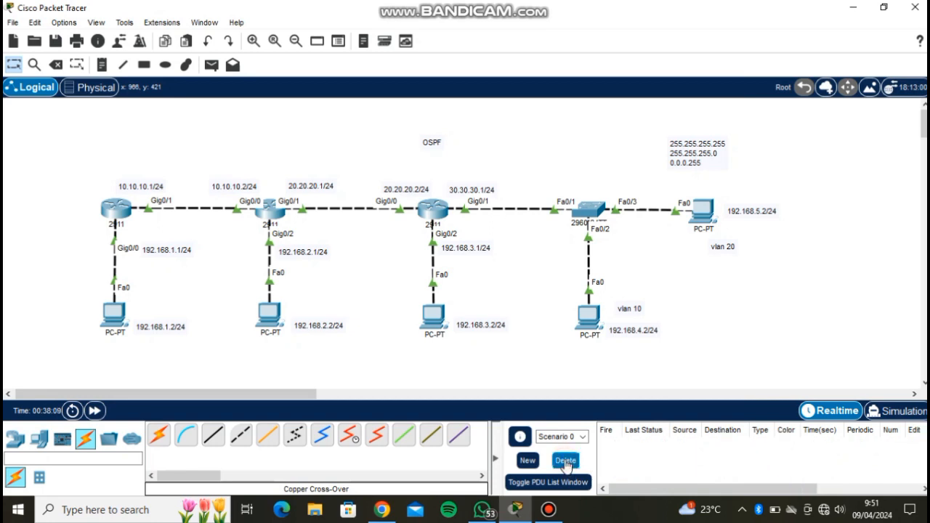
Test connectivity by sending a simple PDU from the 192.168.1.2 PC to the 192.168.4.2 PC.
click(211, 65)
click(114, 318)
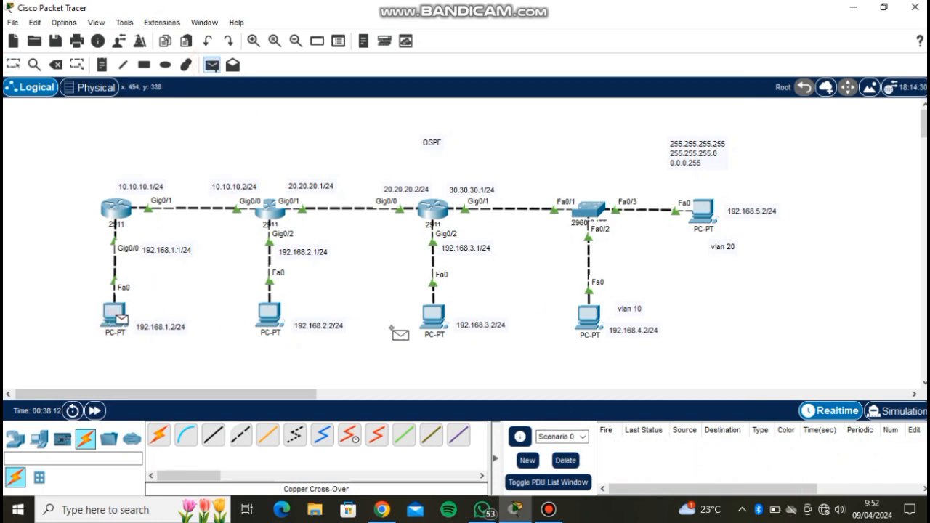
click(590, 318)
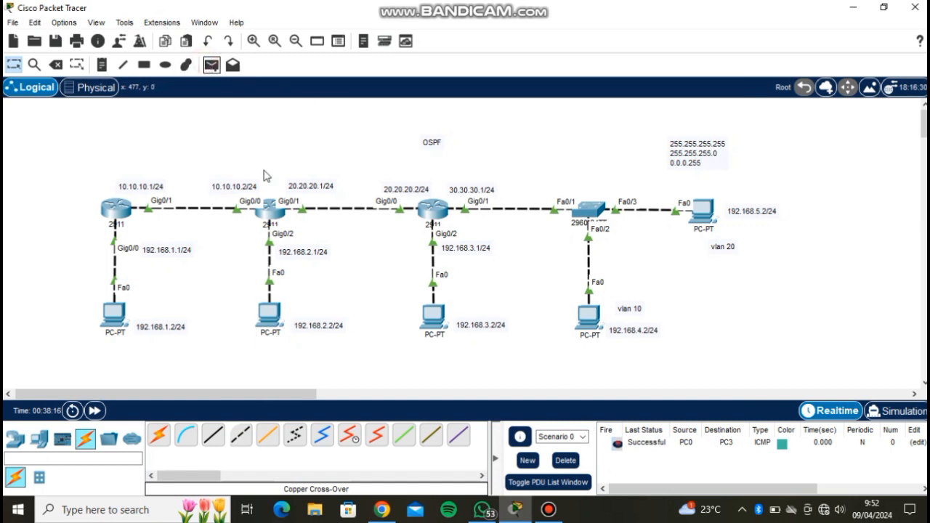
Send a simple PDU from the 192.168.2.2 PC to the 192.168.5.2 PC and clear the scenario's PDU results.
click(213, 67)
click(272, 317)
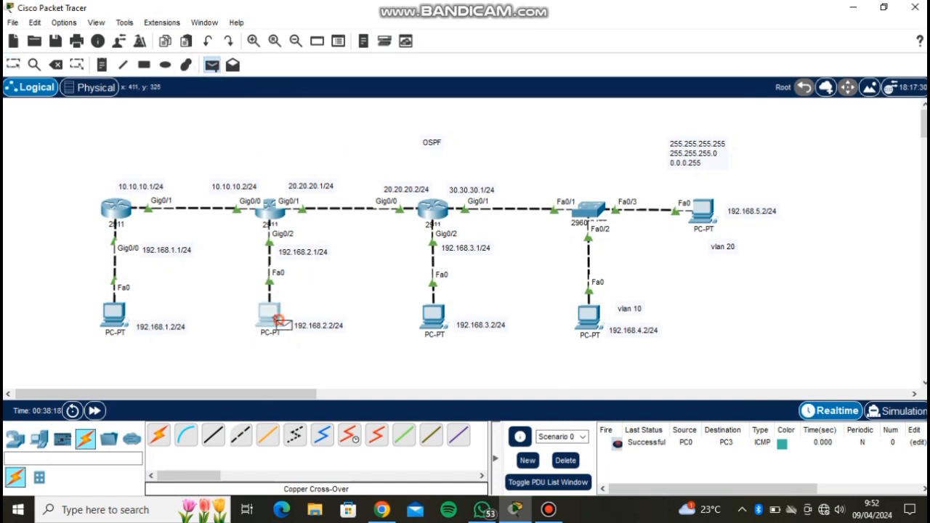
click(703, 210)
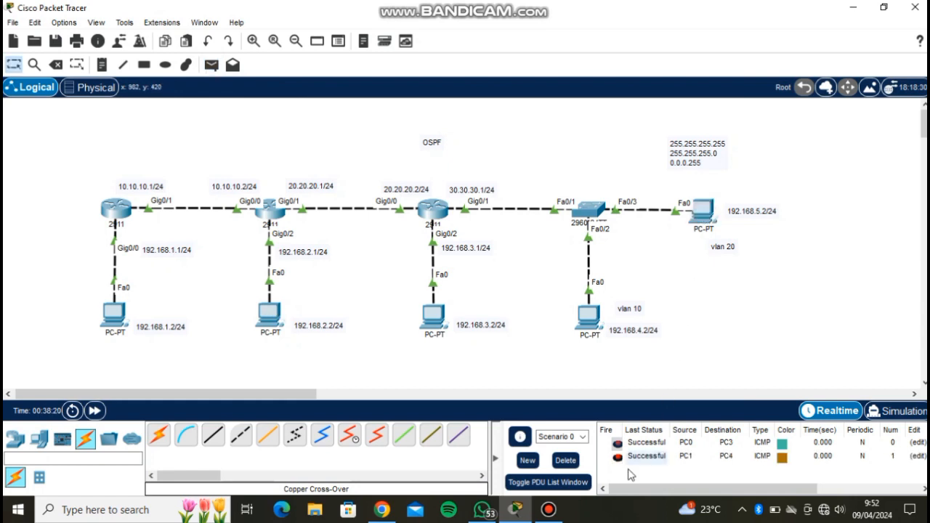
click(569, 458)
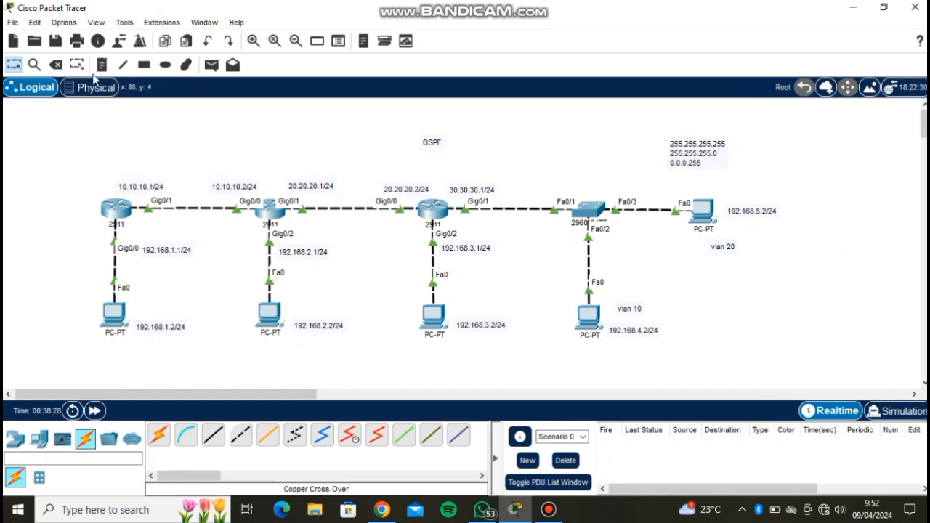
Draw a pink (#ffaaff) filled rectangle enclosing the 10.10.10.1 router and its PC, extending across to the middle router.
click(144, 65)
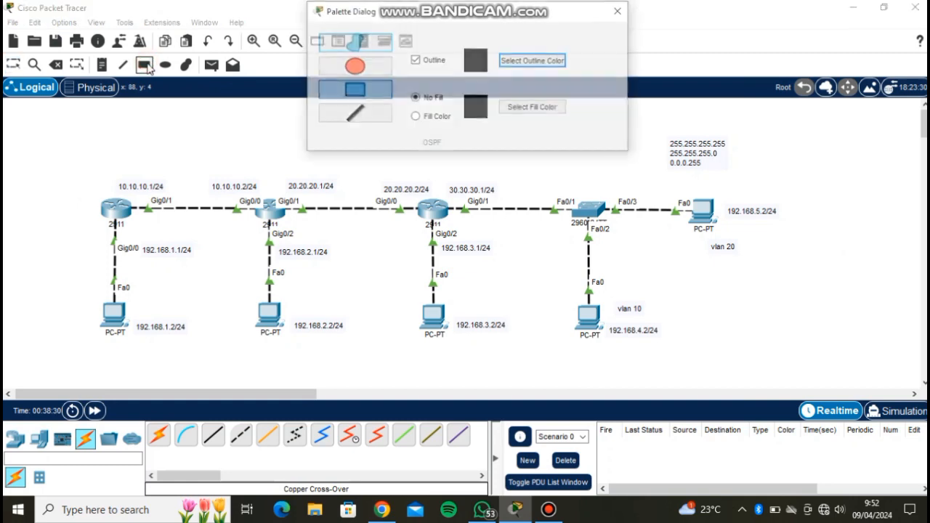
click(416, 117)
click(544, 109)
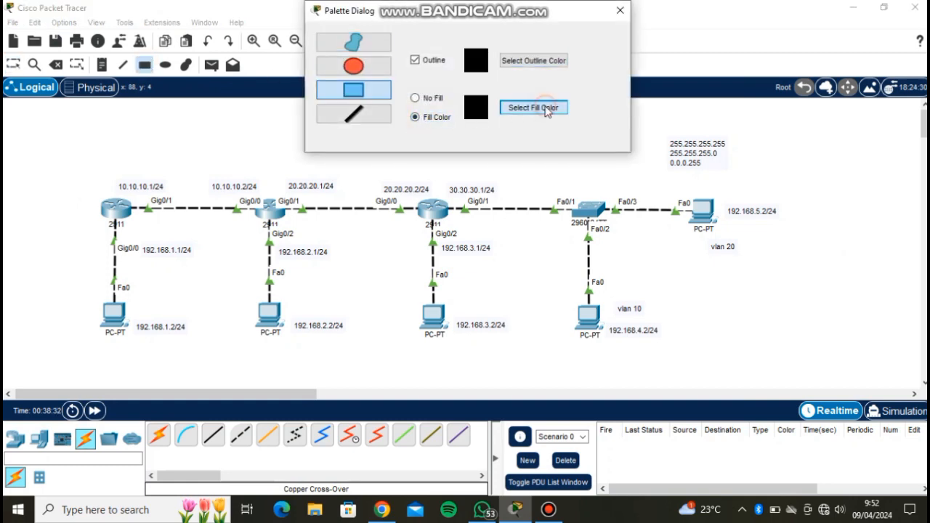
click(401, 225)
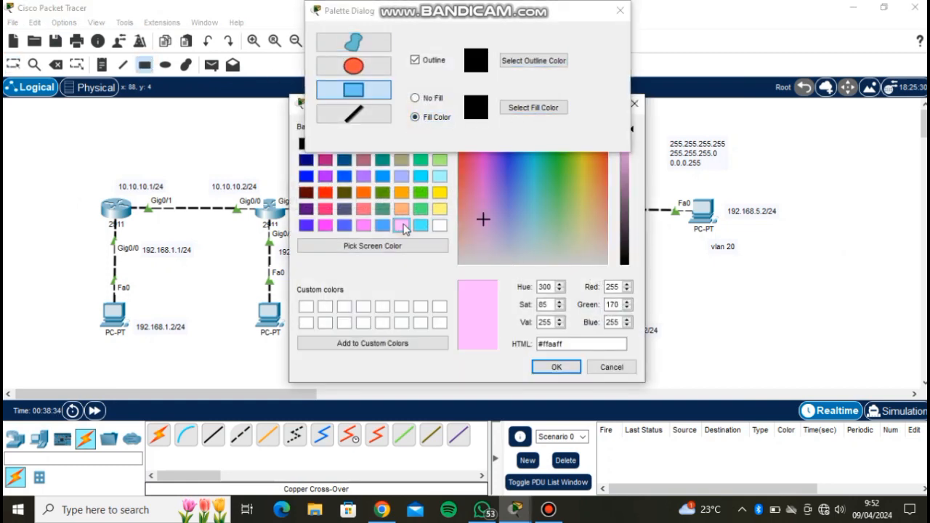
click(557, 366)
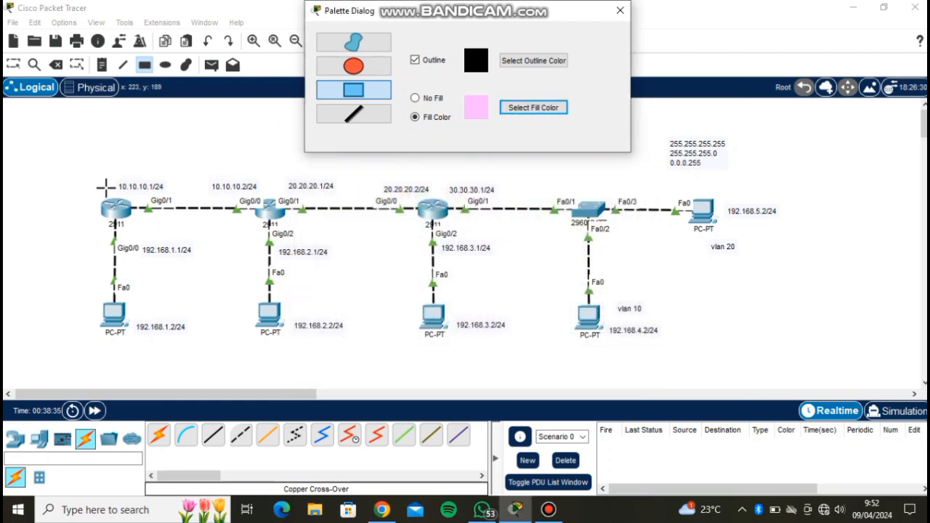
drag(76, 160, 269, 351)
Draw a light blue (#aaaaff) filled rectangle from the middle router across the remaining devices, and close the drawing palette.
click(526, 110)
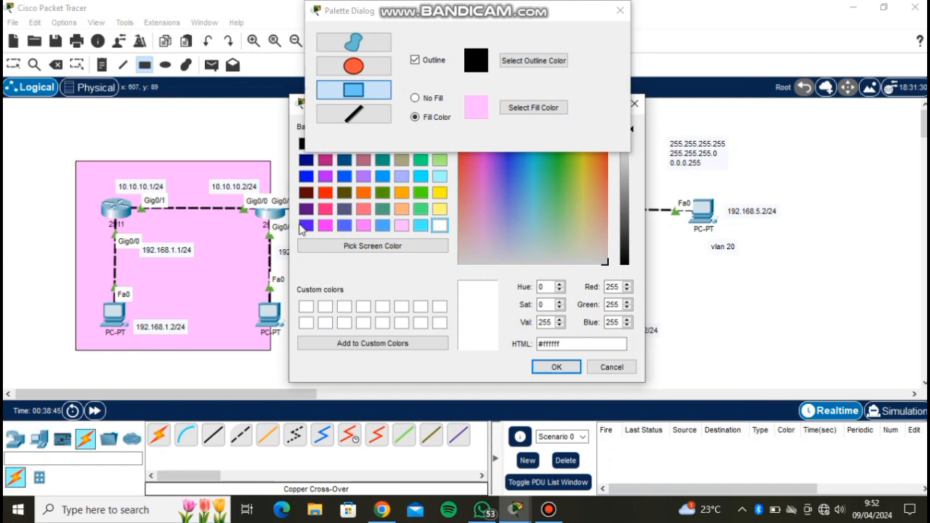
click(401, 176)
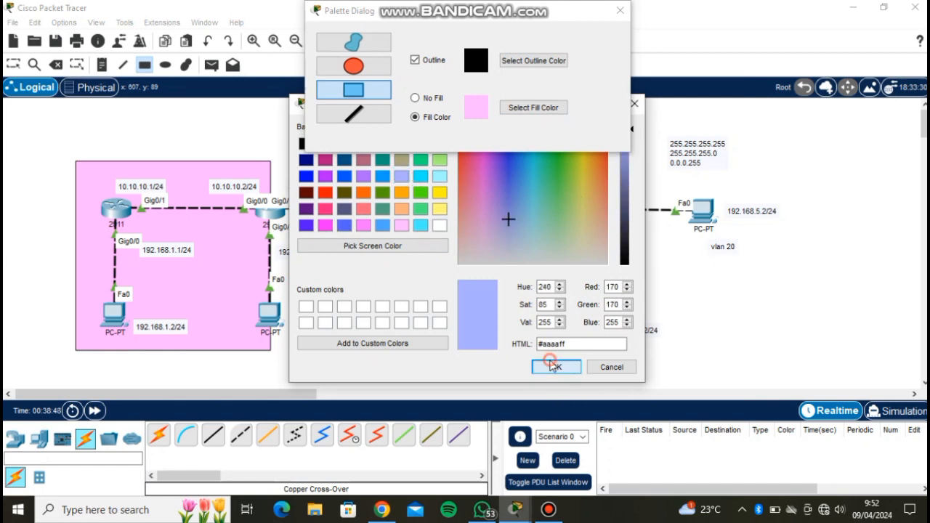
click(553, 367)
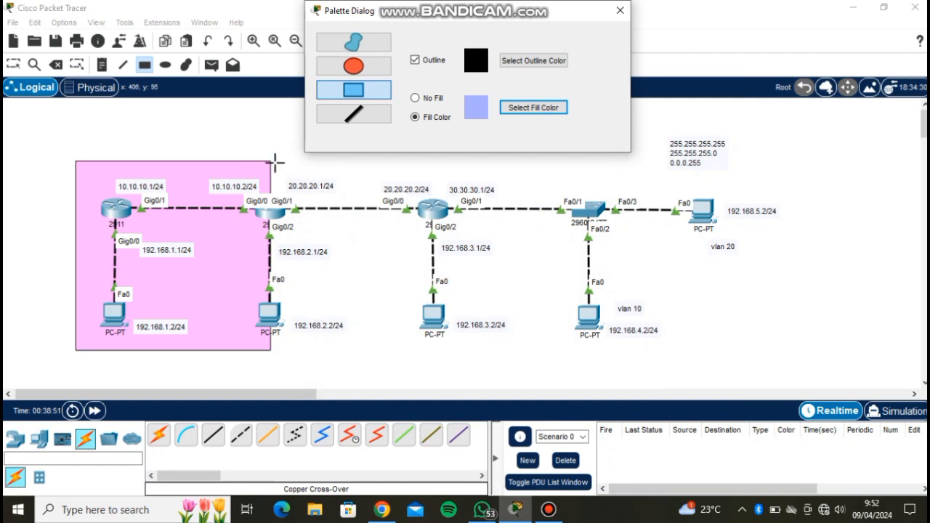
drag(273, 159, 788, 350)
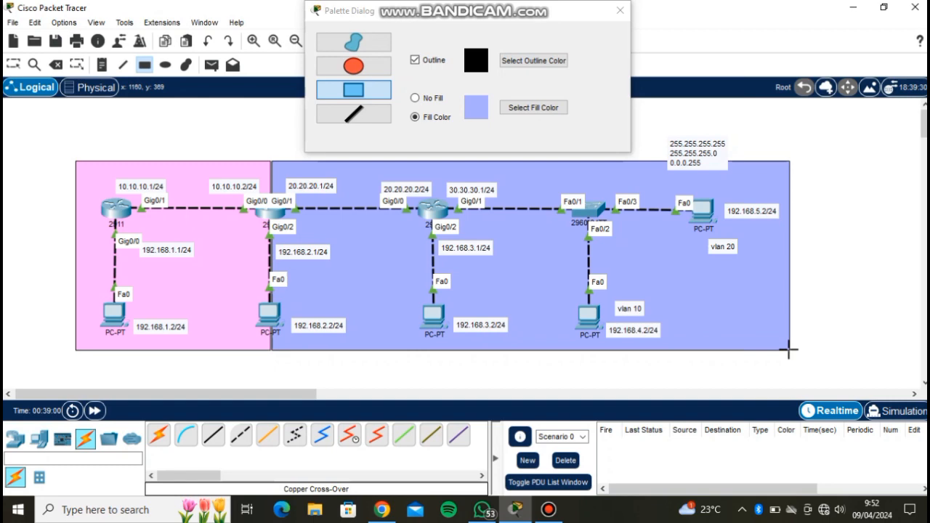
click(12, 65)
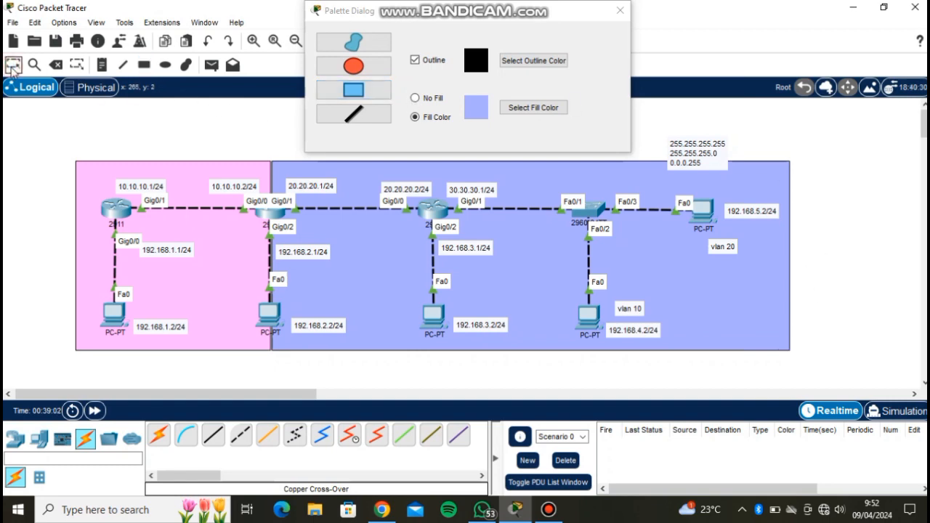
click(620, 10)
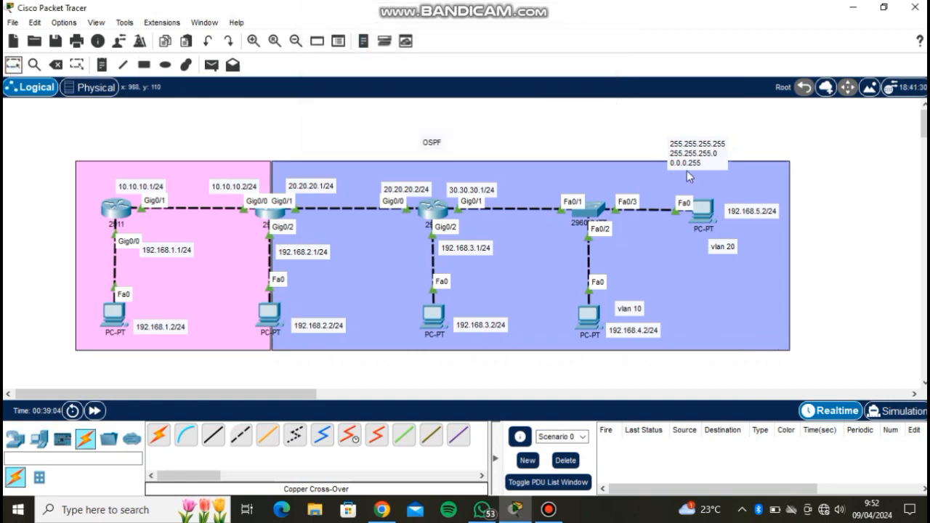
Move the subnet mask note outside the blue area, and shift the 192.168.2.2 PC and its address label fully into it.
drag(702, 156, 868, 197)
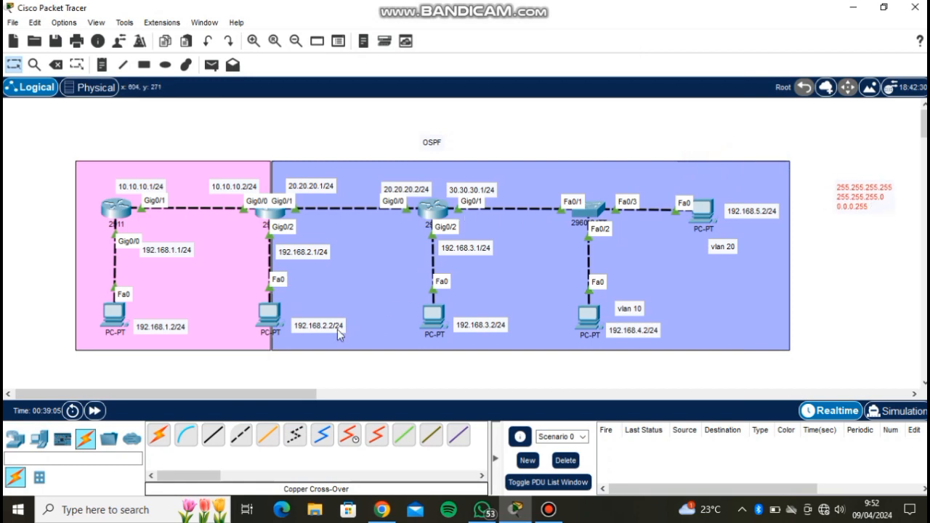
mouse_move(261, 319)
mouse_down()
mouse_move(290, 303)
mouse_move(305, 309)
mouse_move(294, 327)
mouse_move(271, 325)
mouse_up()
drag(333, 325, 343, 348)
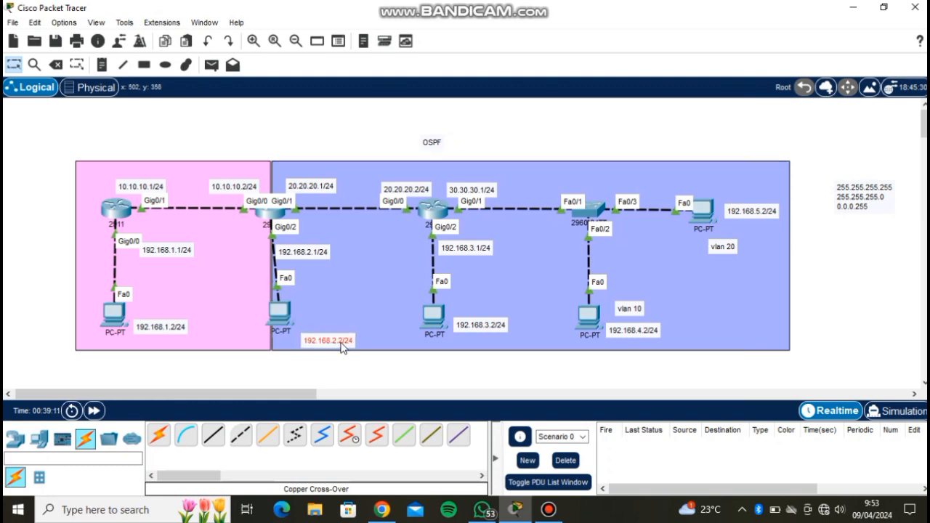
drag(284, 322, 331, 314)
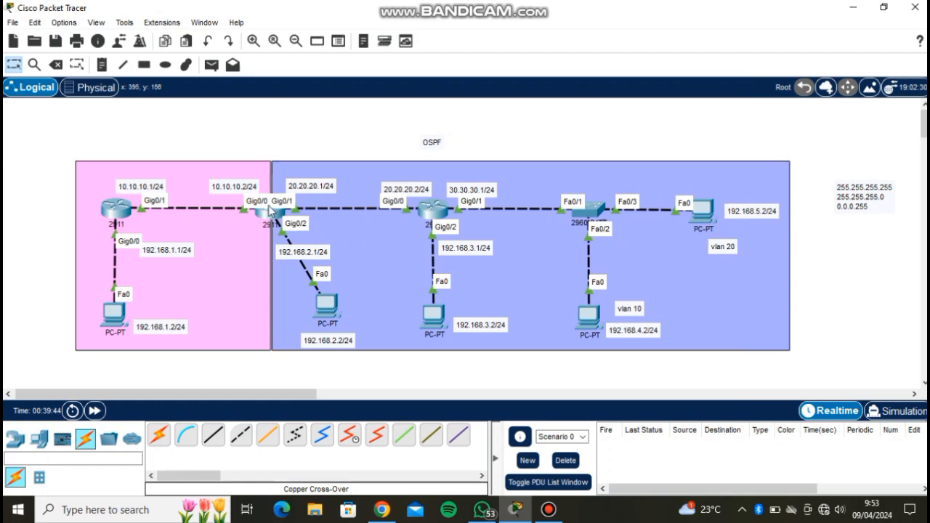
Open the middle router's CLI and enter OSPF configuration with router ospf 2.
click(269, 209)
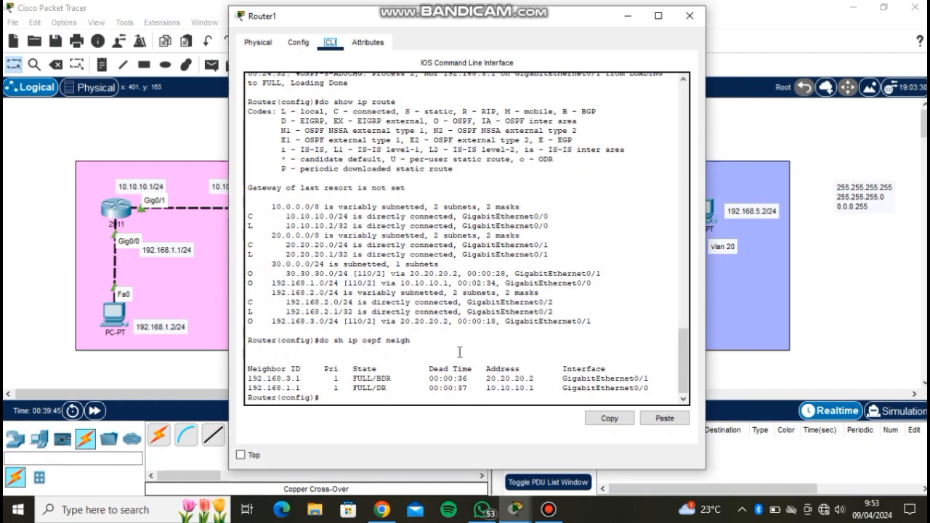
click(362, 399)
key(Return)
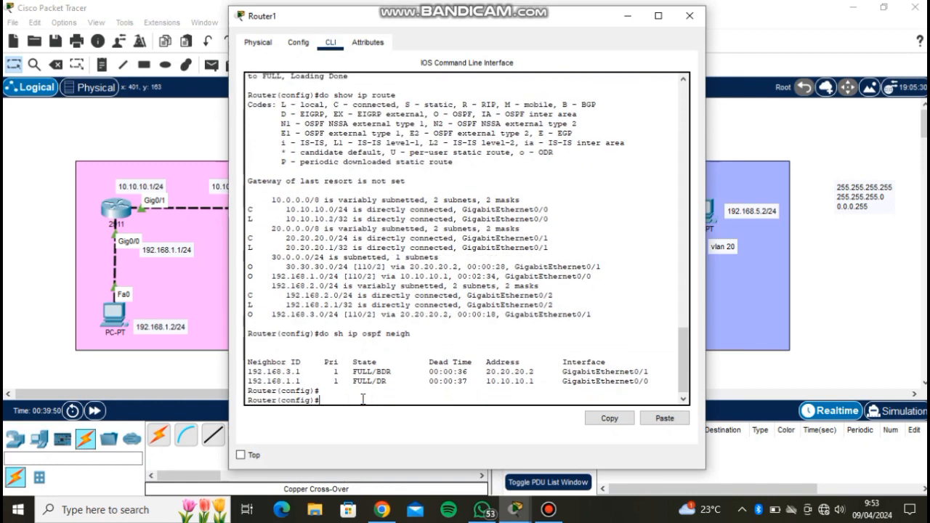
text(outer ospf 2)
key(Return)
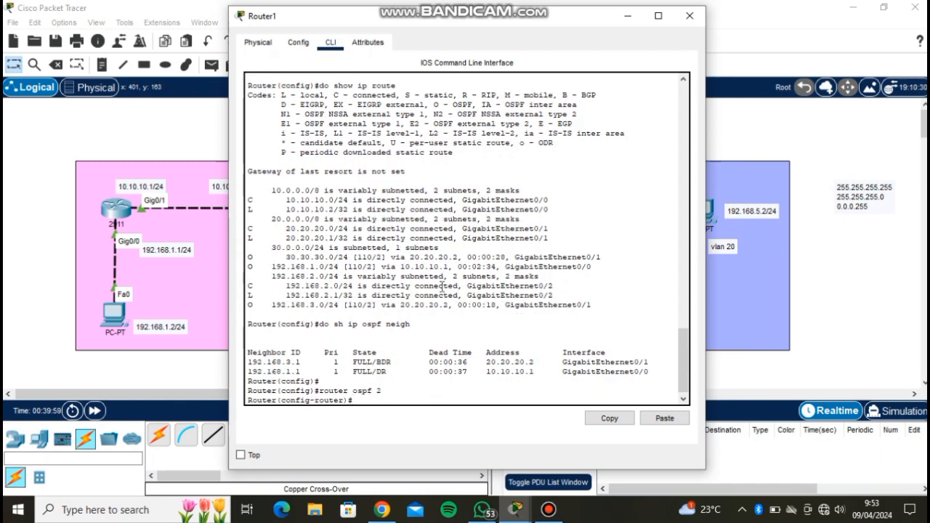
Remove network 20.20.20.0 0.0.0.255 from area 0 under OSPF process 2, and check the resulting neighbor status message.
text(no network)
drag(510, 18, 727, 35)
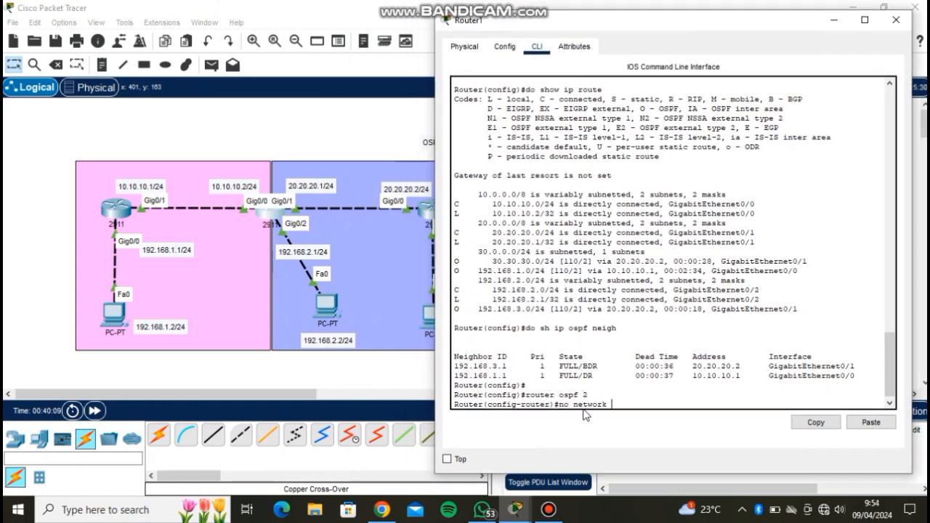
text(20.20.)
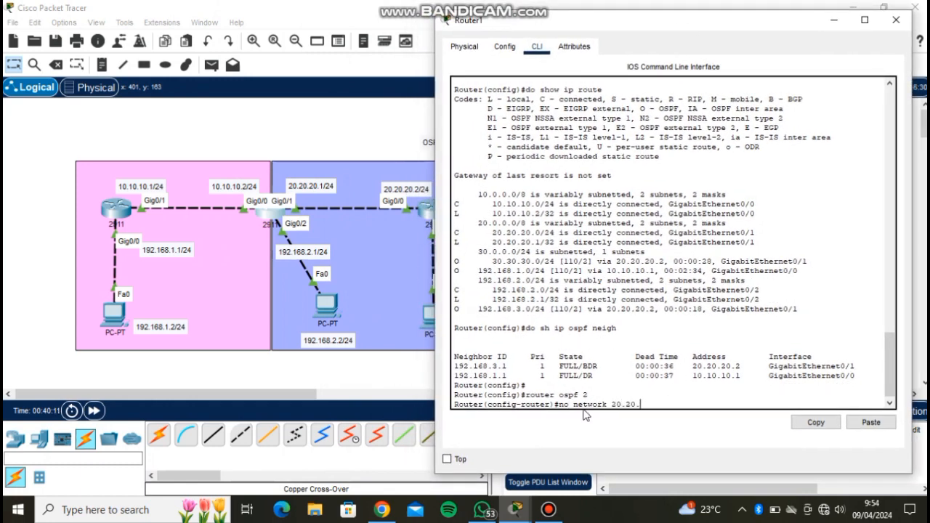
text(20.0 0.0.0.255 area)
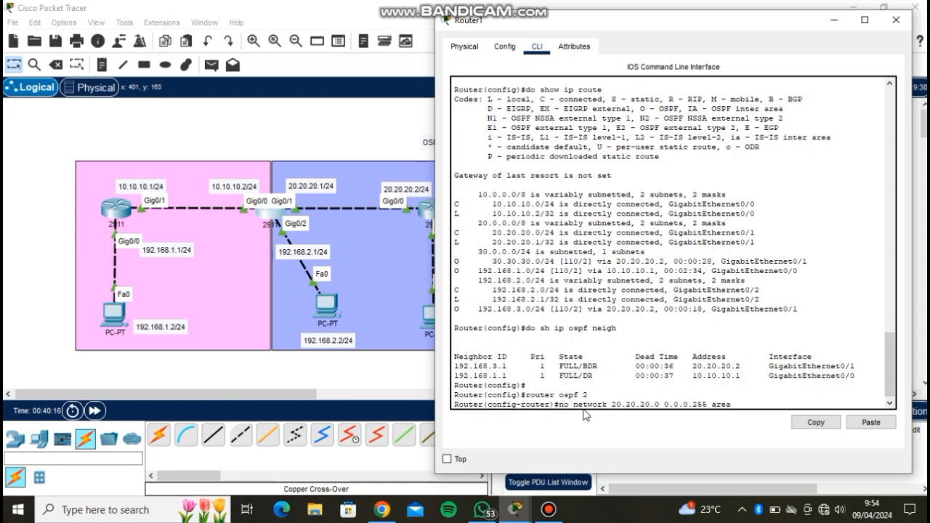
key(Return)
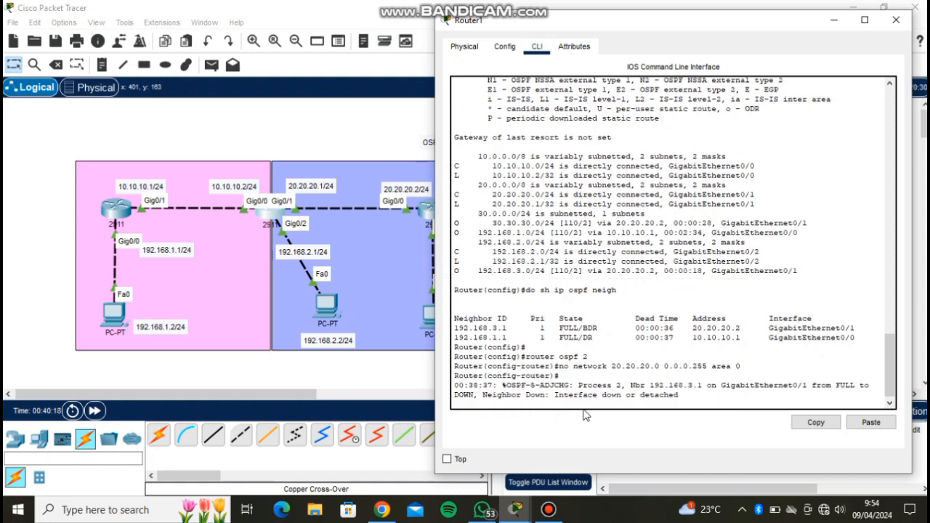
key(Return)
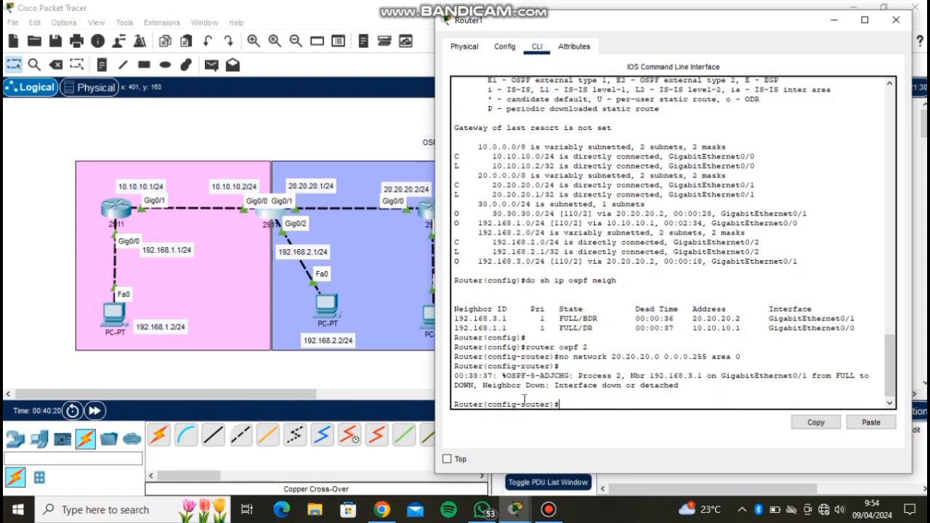
drag(521, 386, 549, 385)
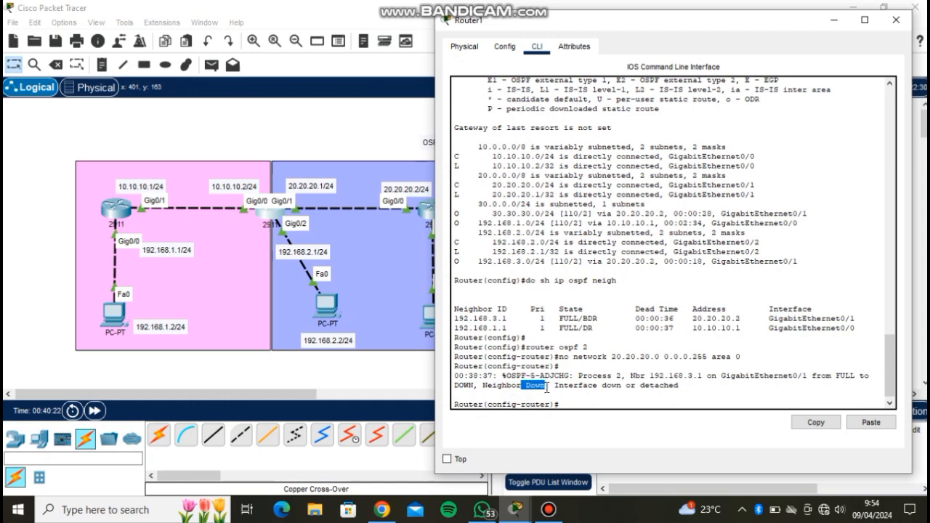
Remove network 192.168.2.0 0.0.0.255 from area 0 under the middle router's OSPF process 2.
click(602, 404)
key(Up)
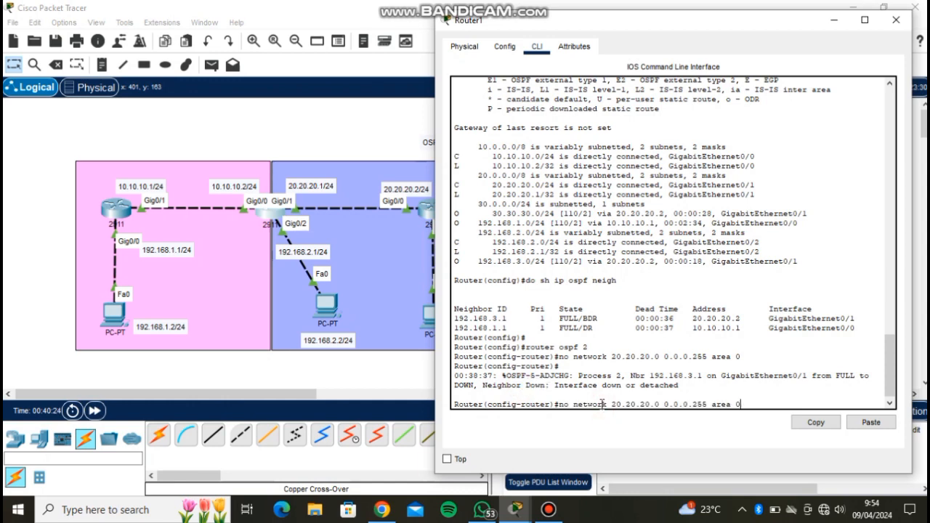
key(Left)
key(Left)
key(Left)
key(Left)
key(Left)
key(Left)
key(Left)
key(Left)
key(Left)
key(Left)
key(Left)
key(Left)
key(Left)
key(Left)
key(BackSpace)
key(BackSpace)
key(BackSpace)
key(BackSpace)
key(BackSpace)
key(BackSpace)
key(BackSpace)
text(192.168.2)
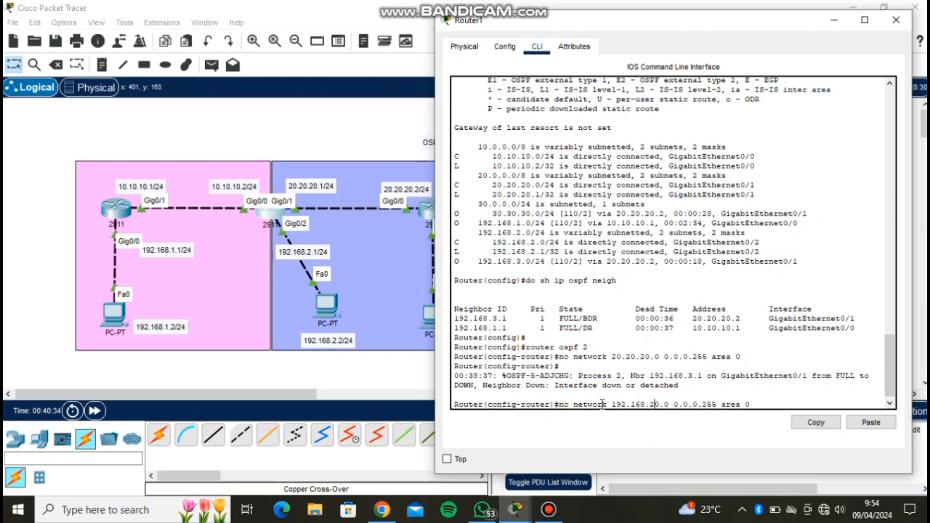
text(.)
key(Return)
key(Up)
key(Left)
key(Left)
key(Left)
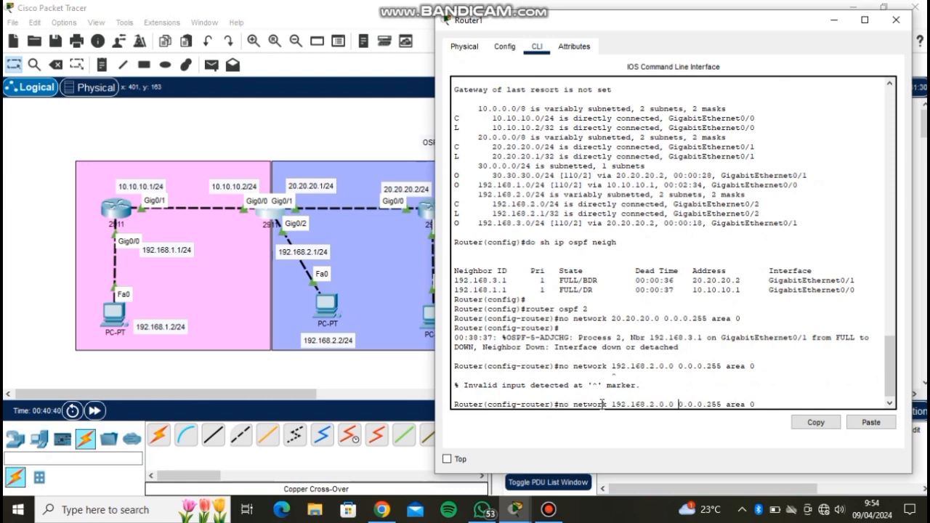
key(BackSpace)
key(BackSpace)
key(Return)
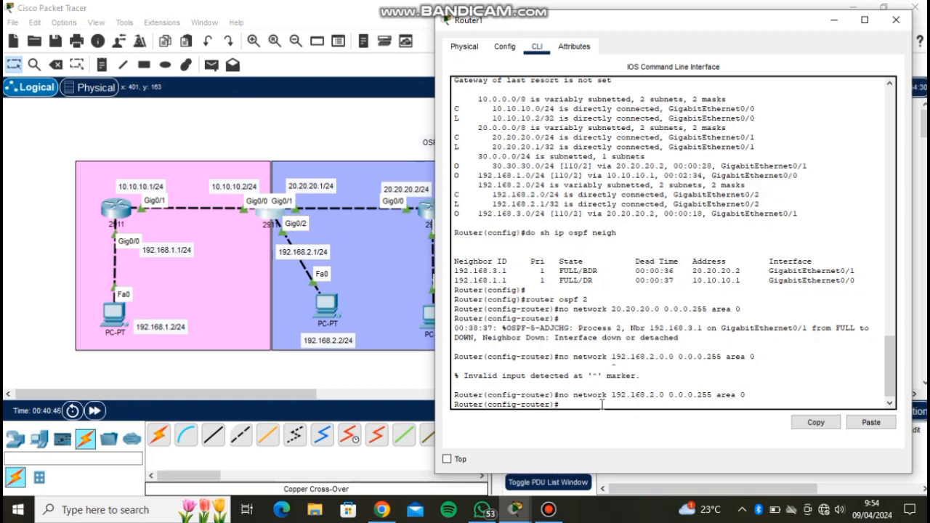
Add network 20.20.20.0 0.0.0.255 to area 1 under the middle router's OSPF process 2.
key(Up)
key(Up)
key(Up)
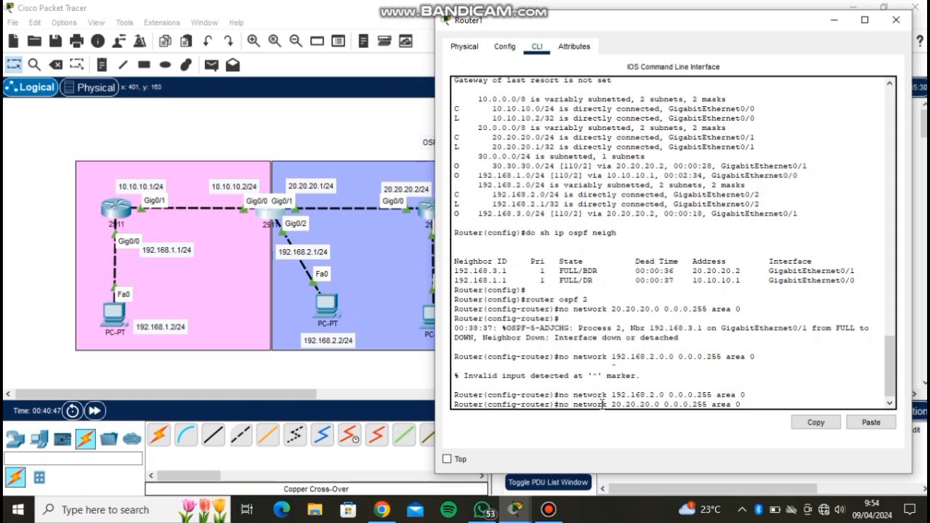
key(BackSpace)
key(Left)
key(Left)
key(Left)
key(Left)
key(Left)
key(Left)
key(Left)
key(Left)
key(Left)
key(Left)
key(Left)
key(Left)
key(Left)
key(Left)
key(Left)
key(Left)
key(Left)
key(Left)
key(Left)
key(Left)
key(BackSpace)
key(BackSpace)
key(BackSpace)
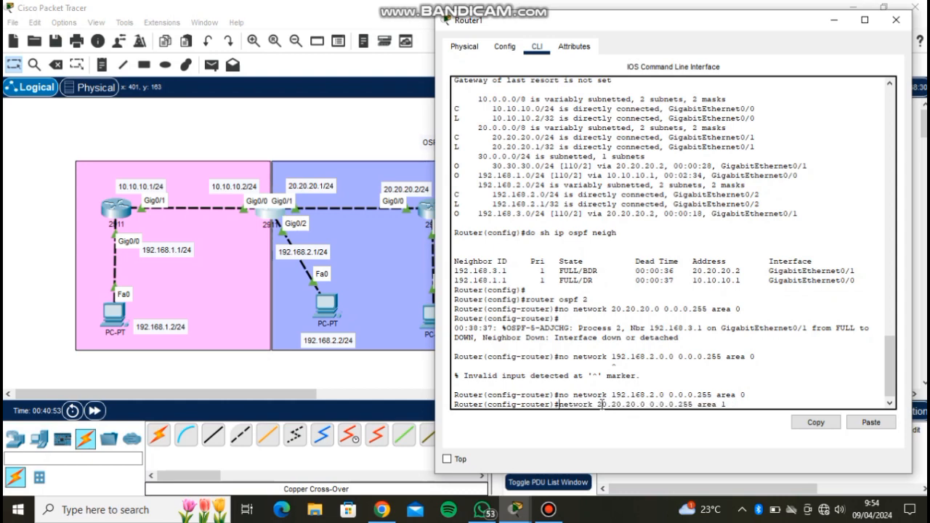
key(Return)
Add network 192.168.2.0 0.0.0.255 to area 1 under OSPF process 2, and close the middle router's window.
key(Up)
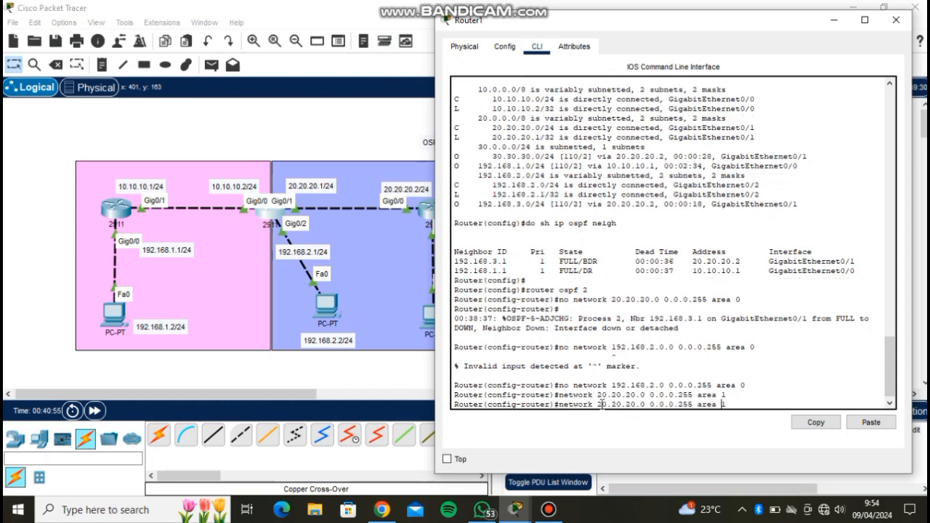
key(Up)
key(Left)
key(Left)
key(Left)
key(Left)
key(Left)
key(Left)
key(Left)
key(Left)
key(Left)
key(Left)
key(Left)
key(Left)
key(Left)
key(Left)
key(Left)
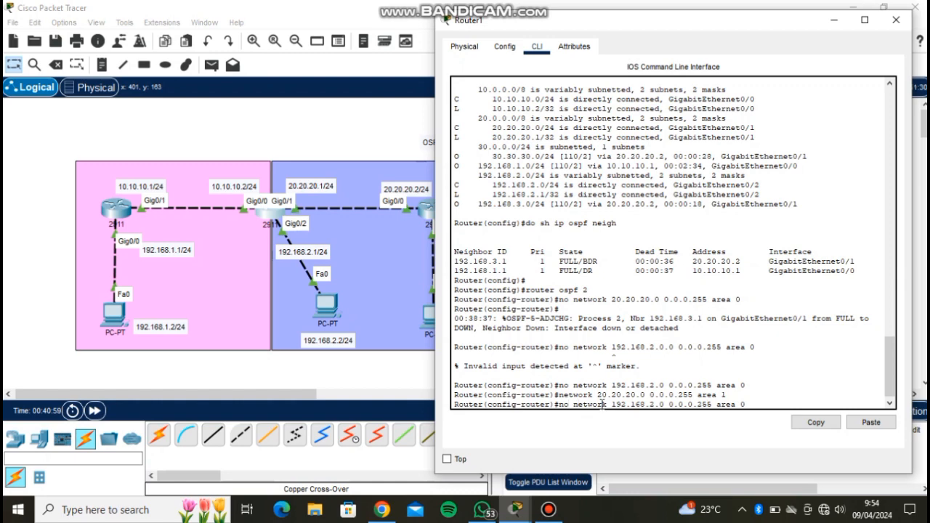
key(BackSpace)
key(BackSpace)
key(BackSpace)
key(Right)
key(Right)
key(Right)
key(Right)
key(Right)
key(Right)
key(Right)
key(Right)
key(Right)
key(Right)
key(Right)
key(Right)
key(Right)
key(Right)
key(Right)
key(Right)
key(Right)
key(Right)
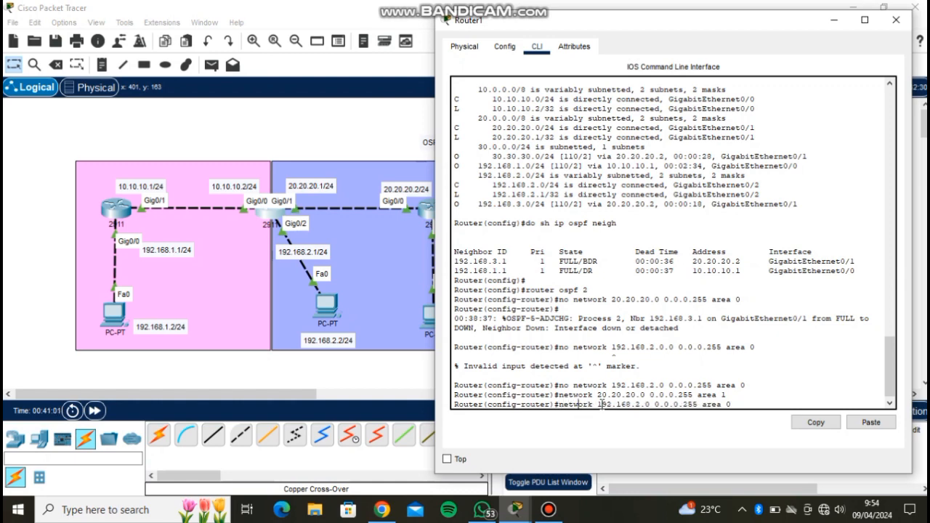
key(Right)
key(Right)
key(Right)
key(Right)
key(Right)
key(Right)
key(Right)
key(Right)
key(Right)
key(Right)
key(Right)
key(Right)
key(Right)
key(Right)
key(Right)
key(Right)
key(BackSpace)
text(1)
key(Return)
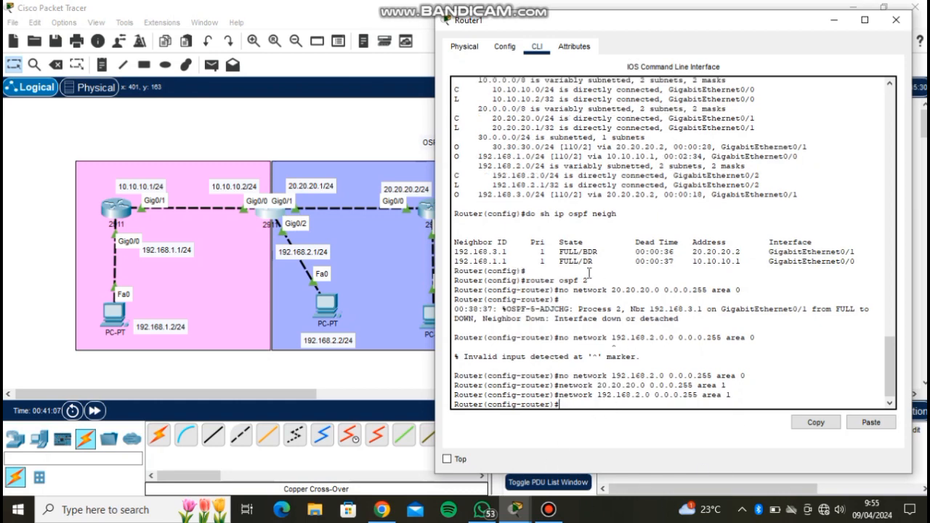
click(896, 19)
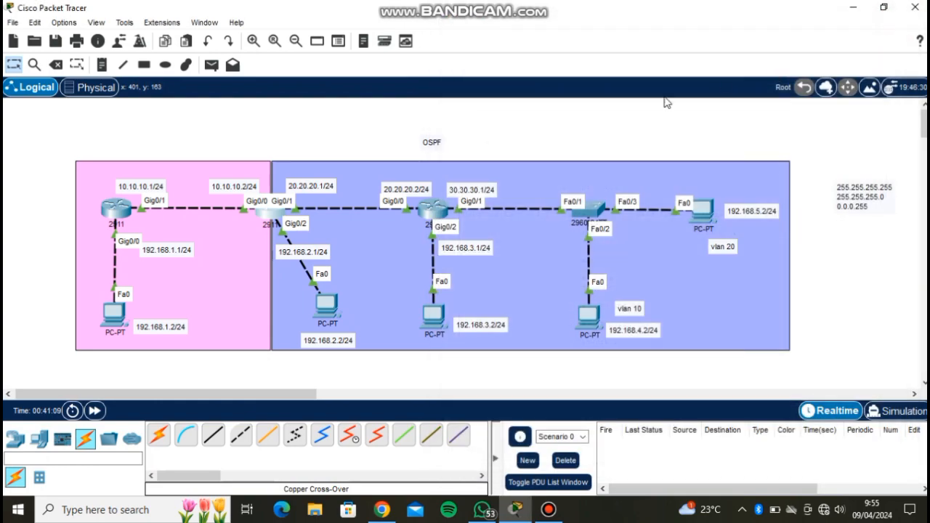
Open the command line of the router at 20.20.20.2 and remove network 192.168.5.0 0.0.0.255 from area 0 under OSPF process 3.
click(432, 212)
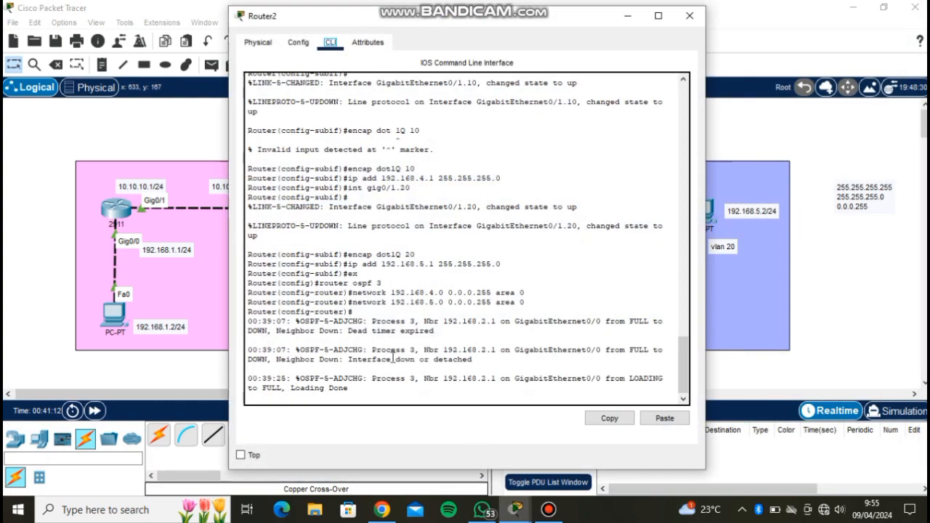
key(Return)
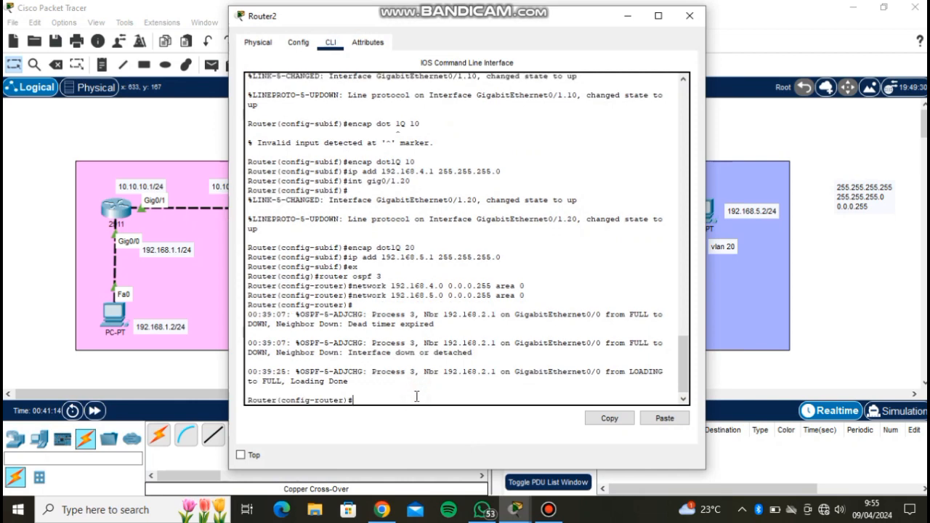
text(ex)
key(BackSpace)
key(BackSpace)
key(Up)
key(Up)
key(Up)
key(Up)
drag(506, 15, 494, 65)
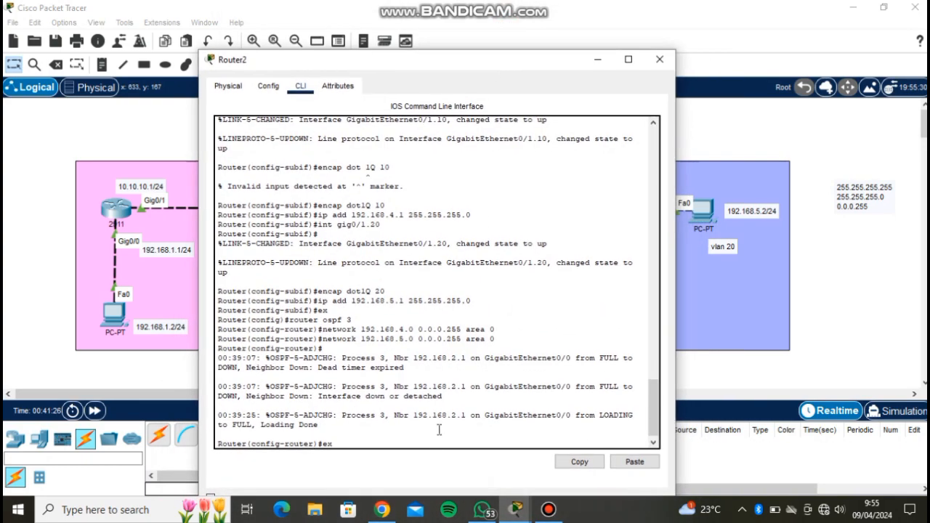
key(BackSpace)
key(BackSpace)
key(Up)
key(Up)
key(Up)
key(Up)
key(Up)
key(Up)
key(Up)
key(Up)
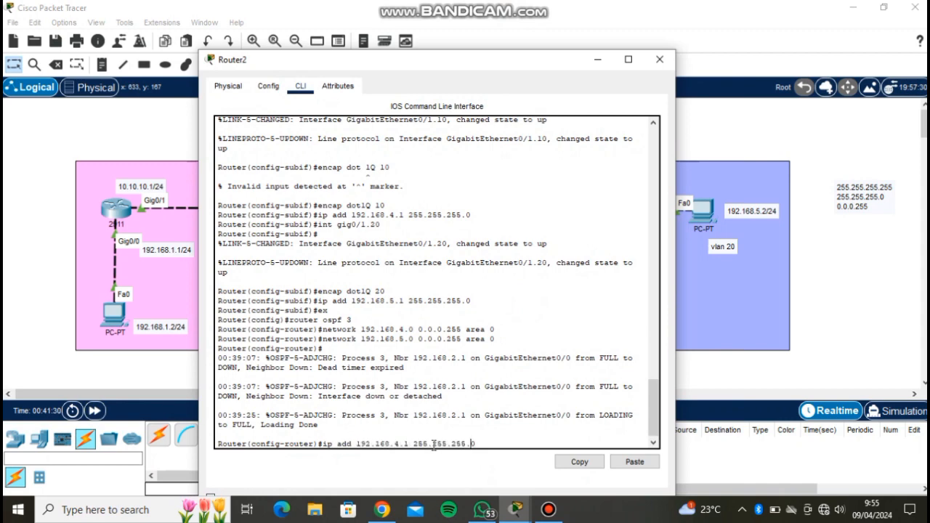
key(Down)
key(Down)
key(Down)
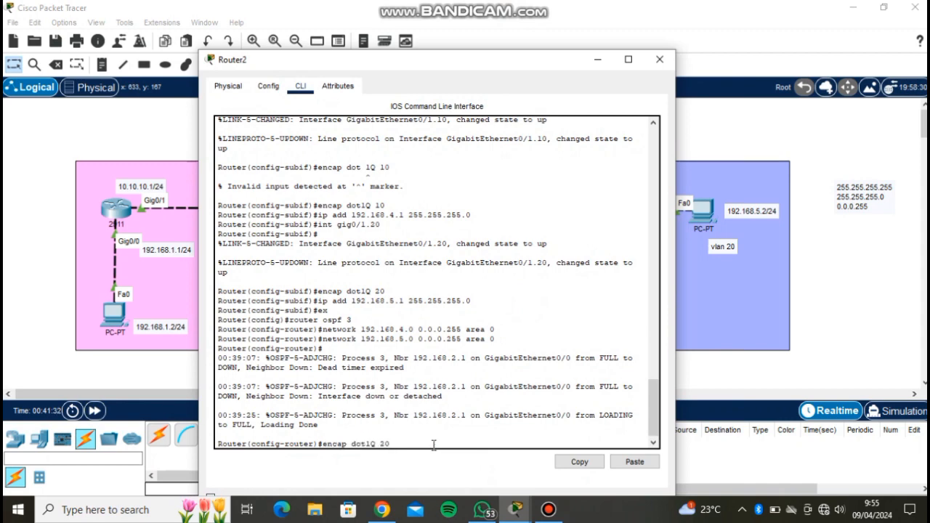
key(Down)
key(Down)
key(Down)
key(Down)
key(Down)
key(Up)
key(Left)
key(Left)
key(Left)
key(Left)
key(Left)
key(Left)
key(Left)
key(Left)
key(Left)
key(Left)
key(Left)
key(Left)
key(Left)
key(Left)
key(Left)
key(Left)
key(Left)
key(Left)
key(Left)
key(Left)
text(no)
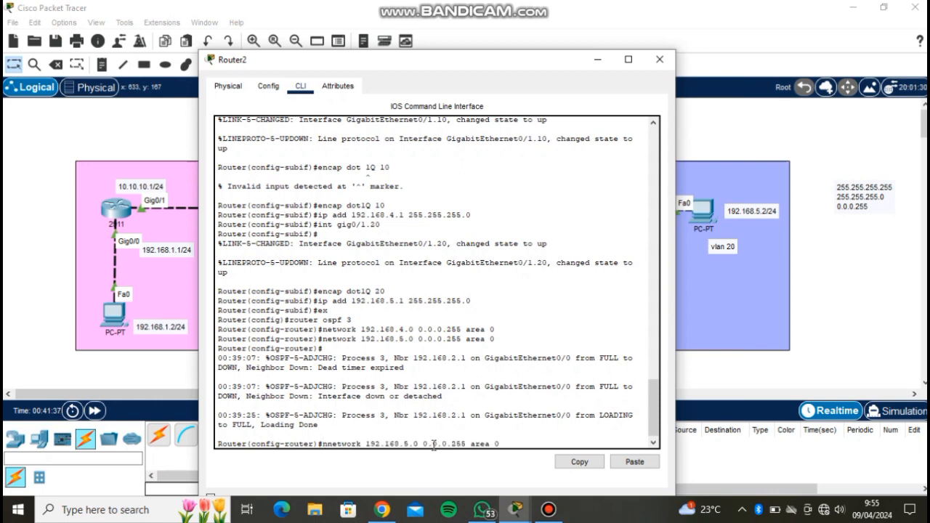
key(Return)
Remove network 192.168.4.0 0.0.0.255 from area 0 under OSPF process 3.
key(Up)
key(Up)
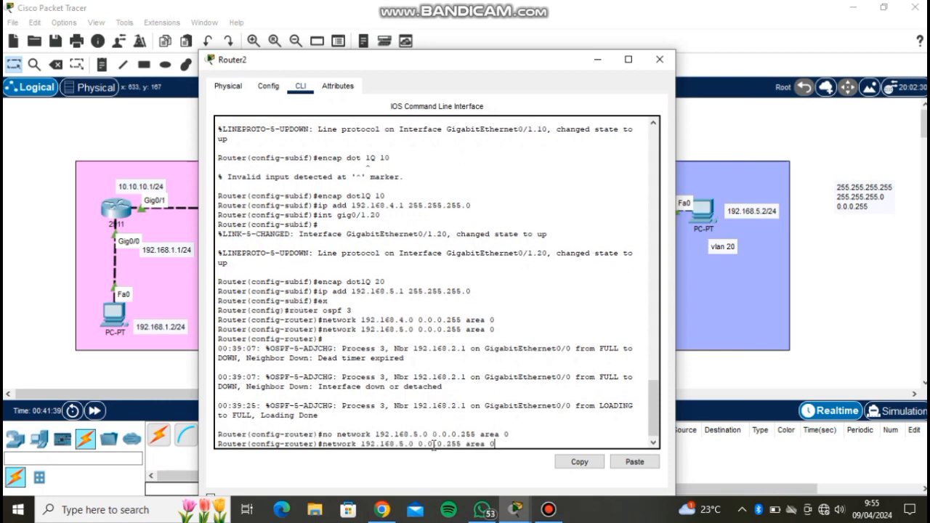
key(Left)
key(Left)
key(Left)
key(Left)
key(Left)
key(Left)
key(Left)
key(Left)
key(Left)
key(Left)
key(Left)
key(Left)
key(Left)
key(Left)
key(Left)
key(Left)
key(Left)
key(Left)
key(Left)
key(Left)
text(no)
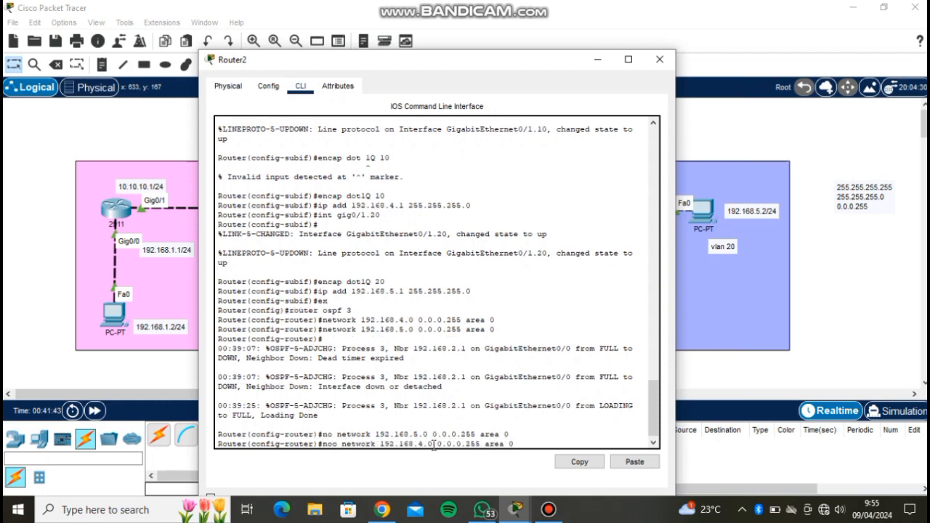
key(Return)
Remove network 192.168.3.0 0.0.0.255 from area 0 under OSPF process 3, and repeat the removal command.
key(Up)
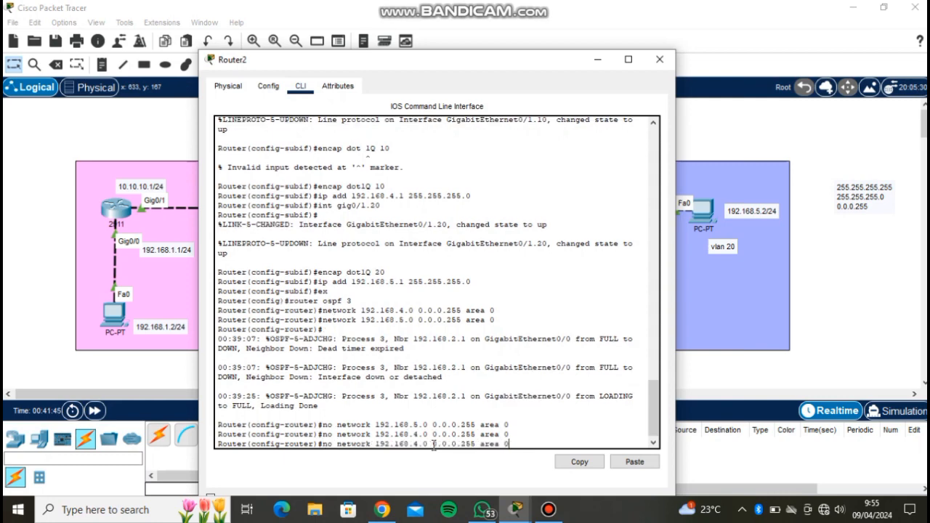
key(Left)
key(Left)
key(Left)
key(Left)
key(Left)
key(Left)
key(Left)
key(Left)
key(Left)
key(Left)
key(Left)
key(BackSpace)
text(3)
key(Return)
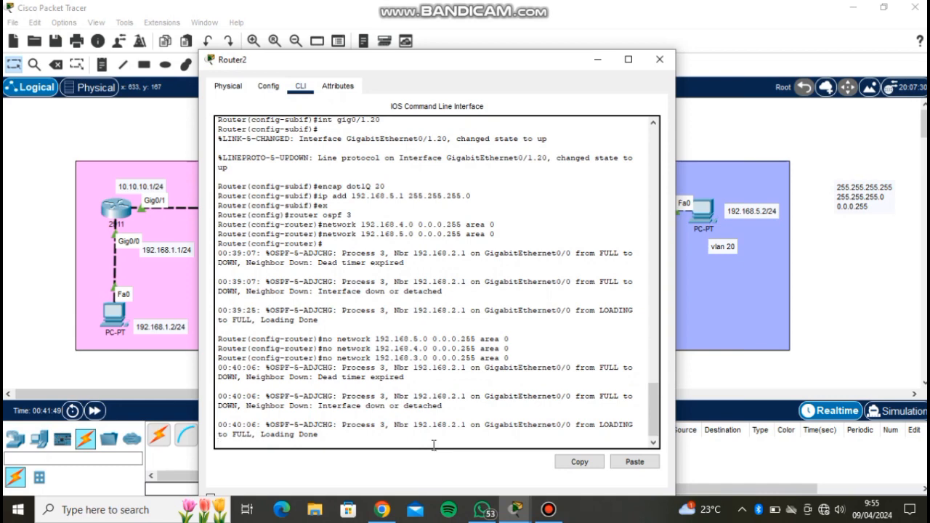
key(Return)
key(Up)
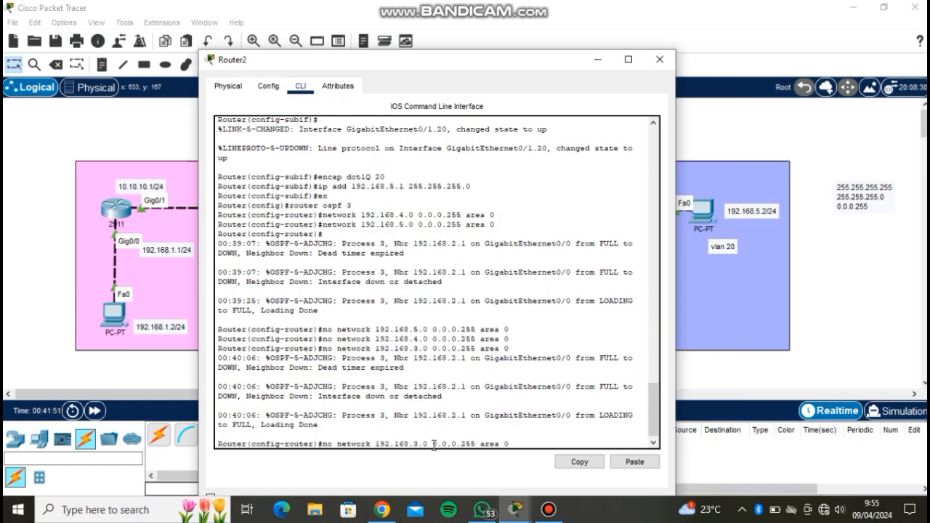
key(Return)
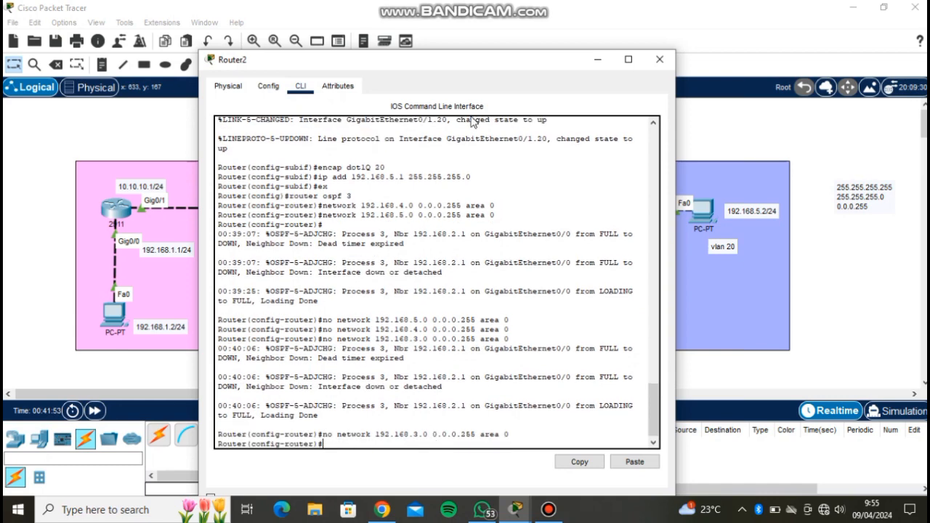
Uncover the topology's address labels and remove network 20.20.20.0 0.0.0.255 from area 0 under OSPF process 3.
drag(461, 70, 797, 66)
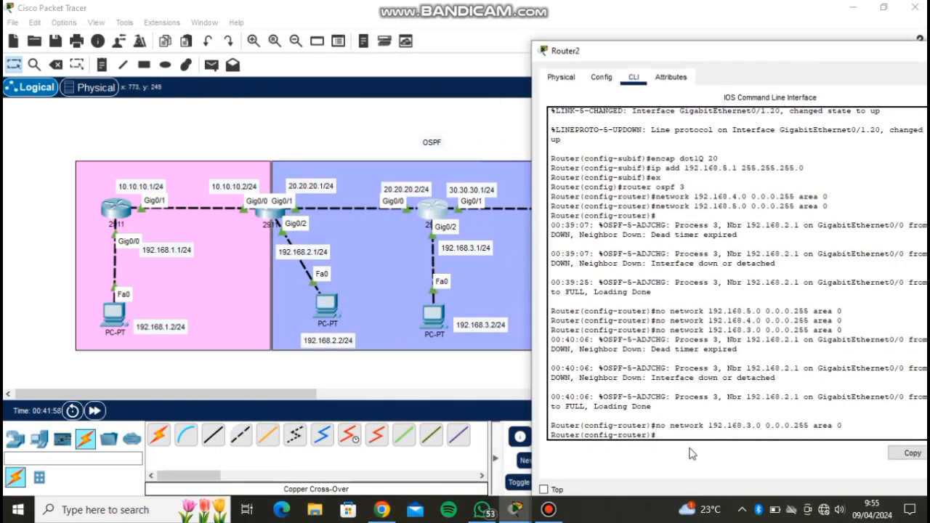
key(Up)
key(Left)
key(Left)
key(Left)
key(Left)
key(Left)
key(Left)
key(Left)
key(Left)
key(Left)
key(Left)
key(Left)
key(Left)
key(Left)
key(Left)
key(Left)
key(Left)
key(Left)
key(Left)
key(Left)
key(Left)
key(BackSpace)
key(BackSpace)
key(BackSpace)
key(BackSpace)
key(BackSpace)
key(BackSpace)
key(BackSpace)
key(BackSpace)
key(BackSpace)
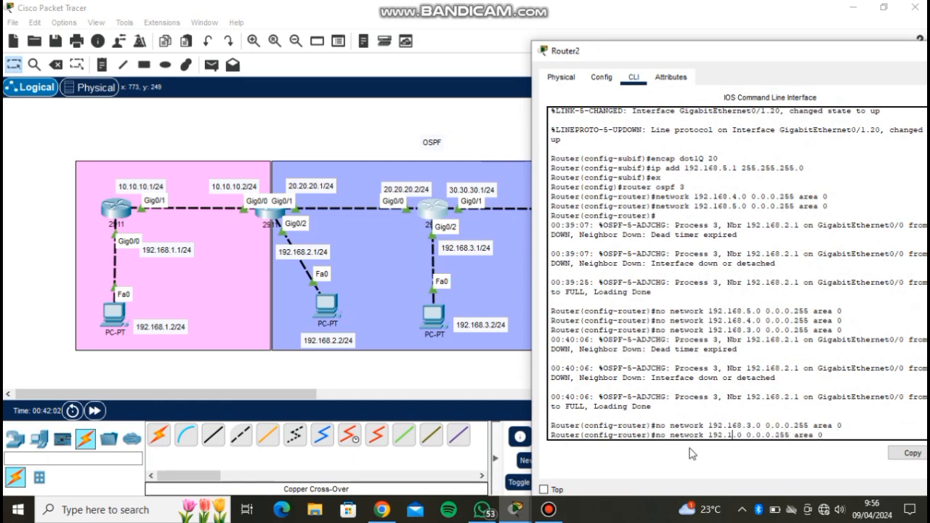
text(20.20.20)
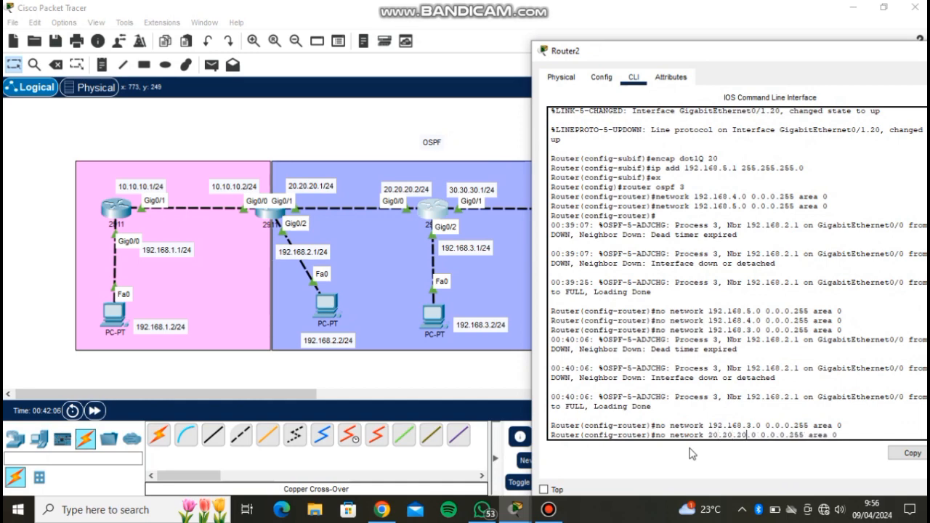
key(Return)
Remove network 30.30.30.0 0.0.0.255 from area 0 under OSPF process 3.
key(Up)
key(Left)
key(Left)
key(Left)
key(Left)
key(Left)
key(Left)
key(Left)
key(Left)
key(Left)
key(Left)
key(Left)
key(Left)
key(Left)
key(Left)
key(BackSpace)
key(BackSpace)
key(BackSpace)
key(BackSpace)
key(BackSpace)
text(30.30.)
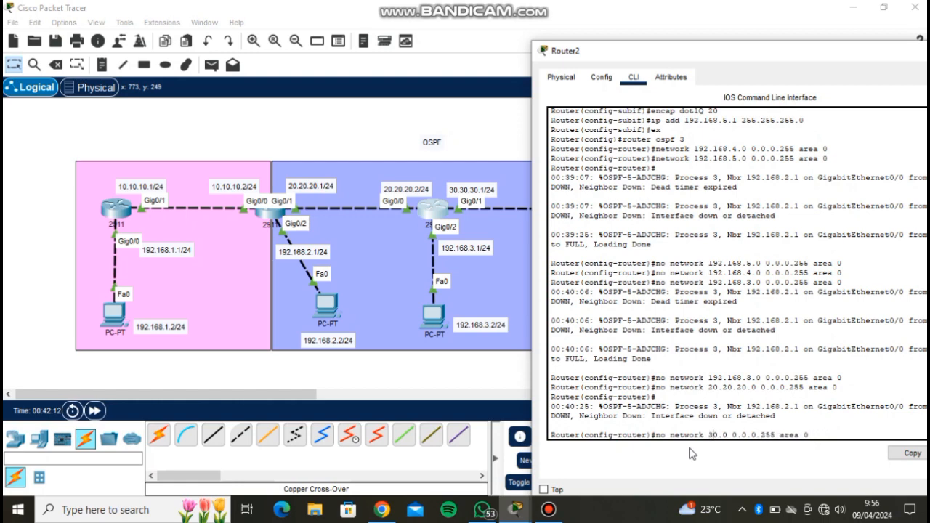
text(30.)
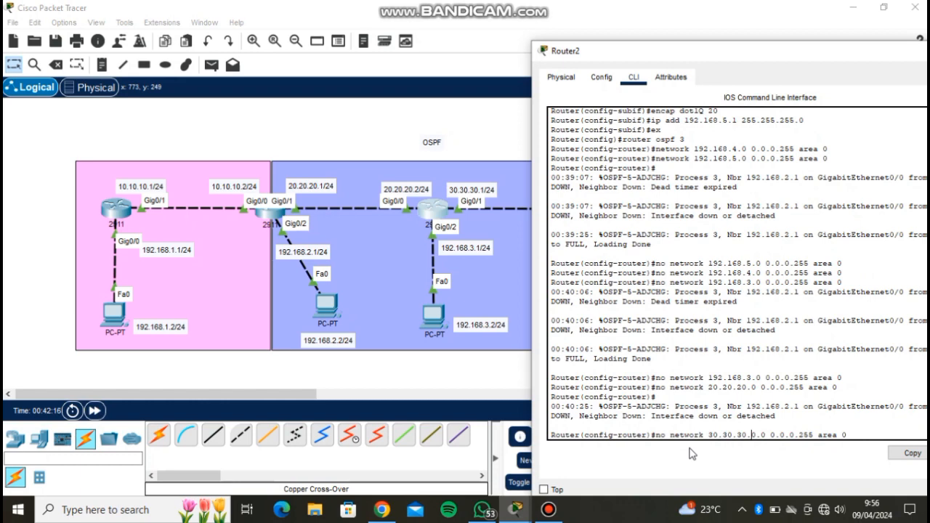
key(Delete)
key(Delete)
key(Return)
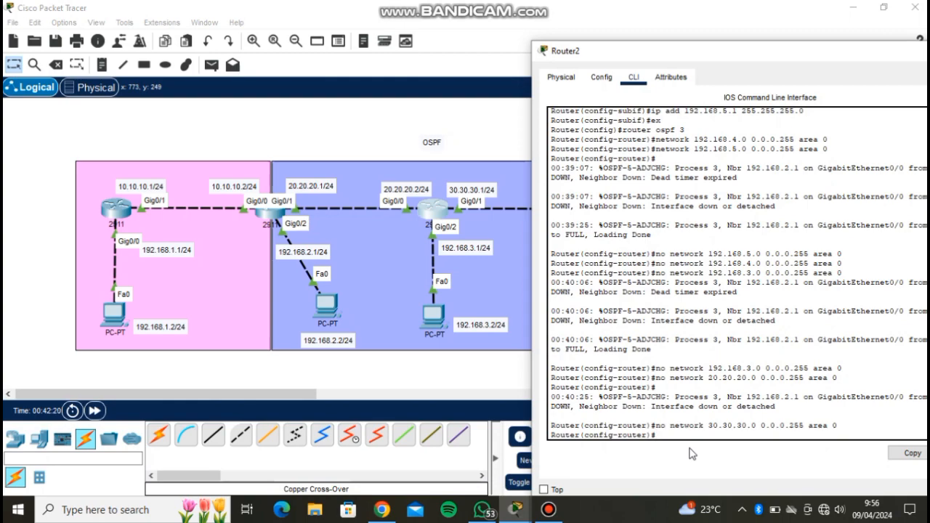
Bring the Router2 console fully into view and add network 192.168.4.0 0.0.0.255 to area 1 under OSPF process 3.
drag(744, 52, 470, 60)
key(Up)
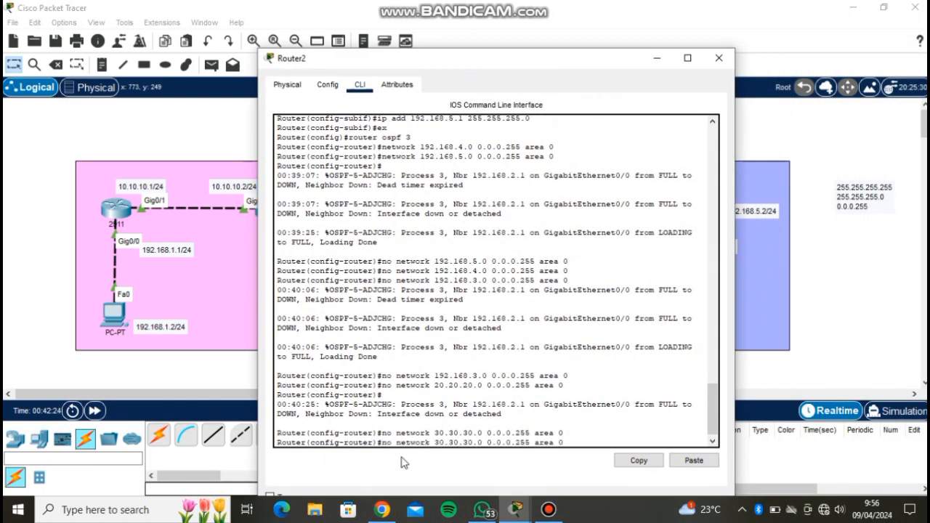
key(Up)
key(Up)
key(Up)
key(Up)
key(Up)
key(Up)
key(Up)
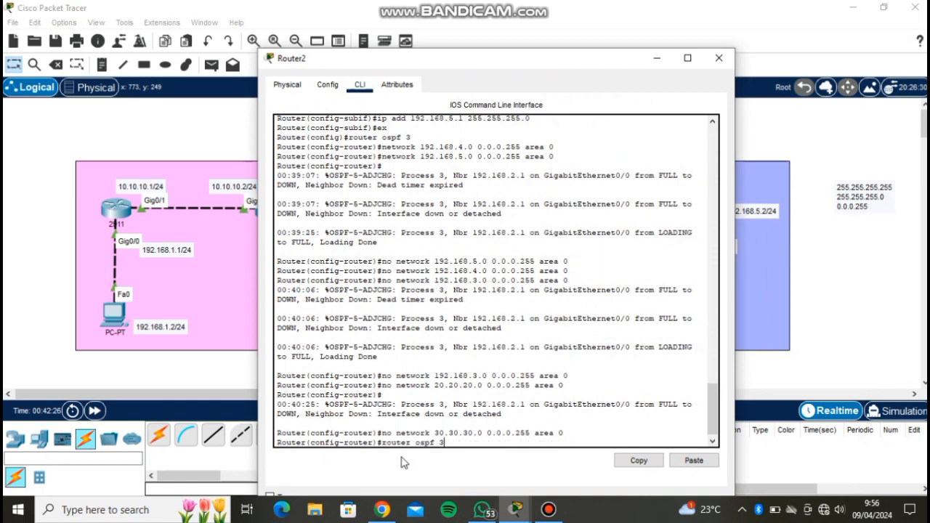
key(Down)
key(Down)
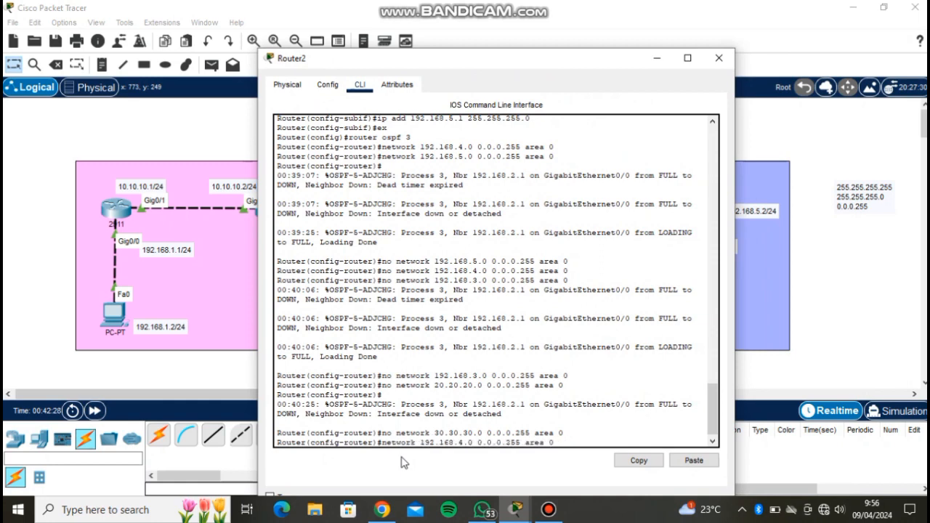
key(BackSpace)
text(1)
key(Return)
Add network 192.168.5.0 0.0.0.255 to area 1 under OSPF process 3.
key(Up)
key(Up)
key(Up)
key(Up)
key(Down)
key(Up)
key(Up)
key(Up)
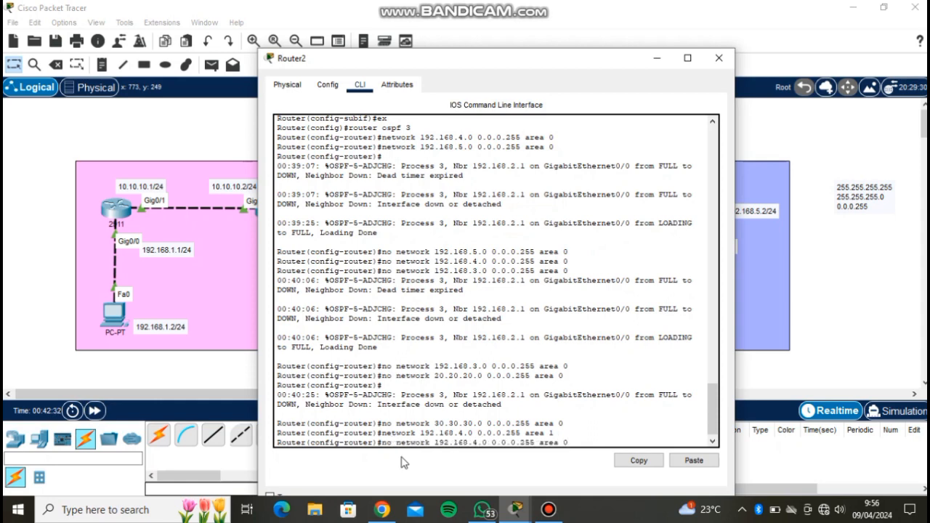
key(Down)
key(Down)
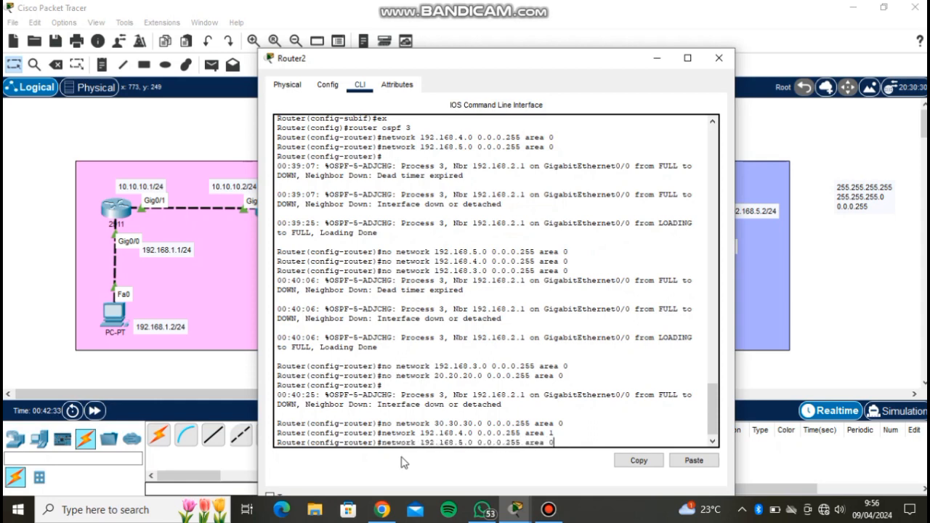
key(BackSpace)
text(1)
key(Return)
Add network 192.168.3.0 0.0.0.255 to area 1 by adapting the earlier removal command under OSPF process 3.
key(Up)
key(Up)
key(Up)
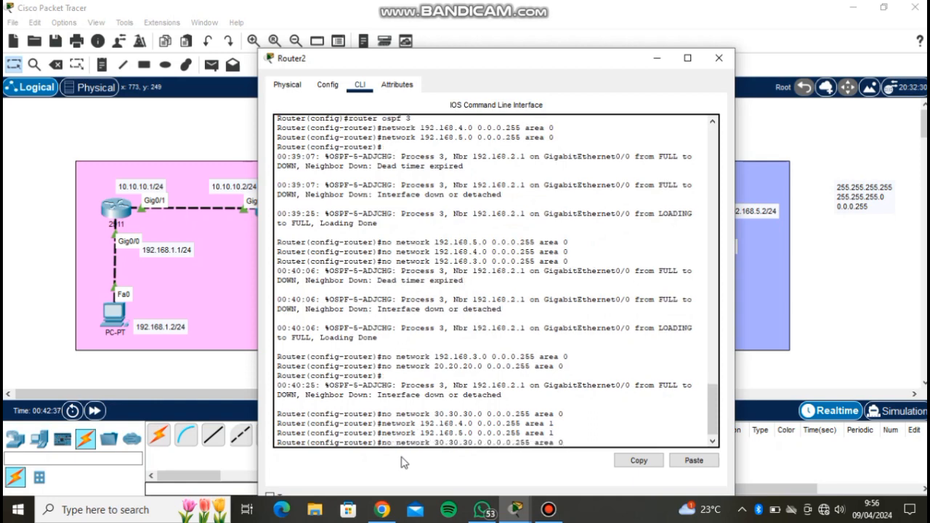
key(Up)
key(BackSpace)
text(1)
key(Left)
key(Left)
key(Left)
key(Left)
key(Left)
key(Left)
key(Left)
key(Left)
key(Left)
key(Left)
key(Left)
key(Left)
key(Left)
key(Left)
key(Left)
key(Left)
key(Left)
key(BackSpace)
key(BackSpace)
key(BackSpace)
key(Return)
Add network 20.20.20.0 0.0.0.255 to area 0 by stripping the negation from the earlier removal command.
key(Up)
key(Up)
key(Up)
key(Up)
key(Up)
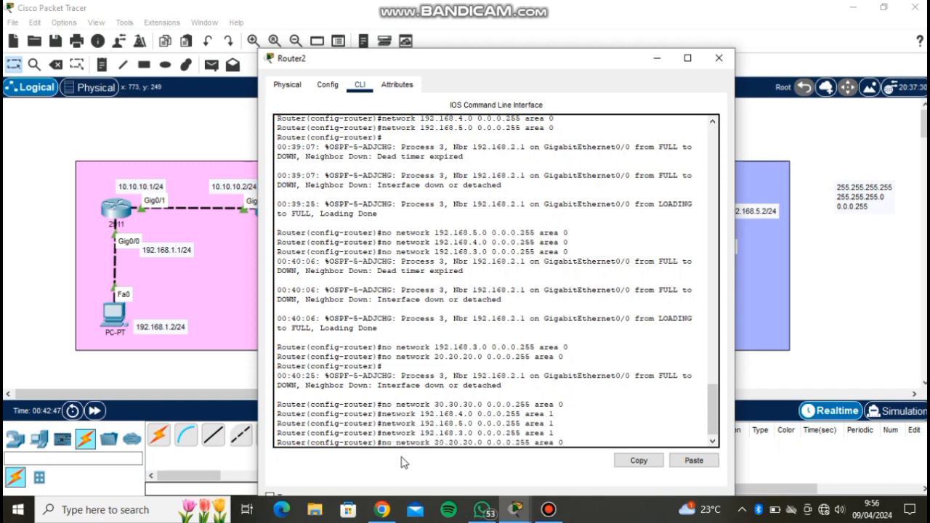
key(Left)
key(Left)
key(Left)
key(Left)
key(Left)
key(Left)
key(Left)
key(Left)
key(Left)
key(Left)
key(Left)
key(Left)
key(Left)
key(Left)
key(Left)
key(Left)
key(Left)
key(Left)
key(Left)
key(Left)
key(BackSpace)
key(BackSpace)
key(BackSpace)
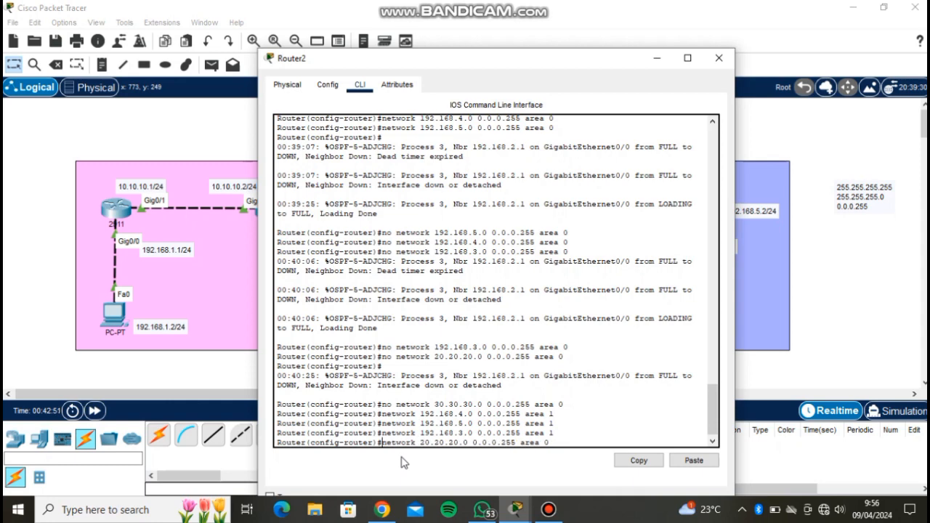
key(Return)
Recall the network 20.20.20.0 0.0.0.255 area 0 command and submit it again under OSPF process 3.
key(Up)
key(Up)
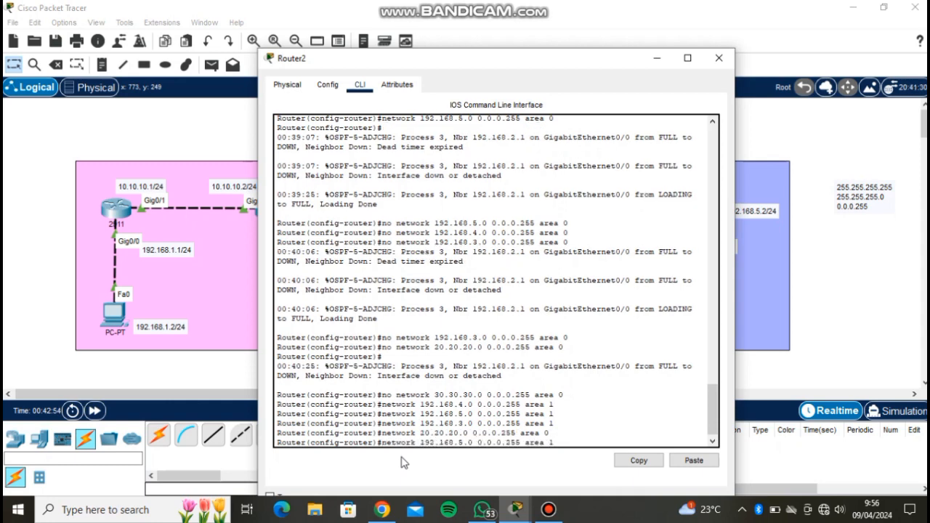
key(Up)
key(Down)
key(Down)
key(Left)
key(Left)
key(Left)
key(Left)
key(Left)
key(Left)
key(Left)
key(Left)
key(Left)
key(Left)
key(Left)
key(Left)
key(Left)
key(Left)
key(Left)
key(Left)
key(Left)
key(Left)
key(Left)
key(Left)
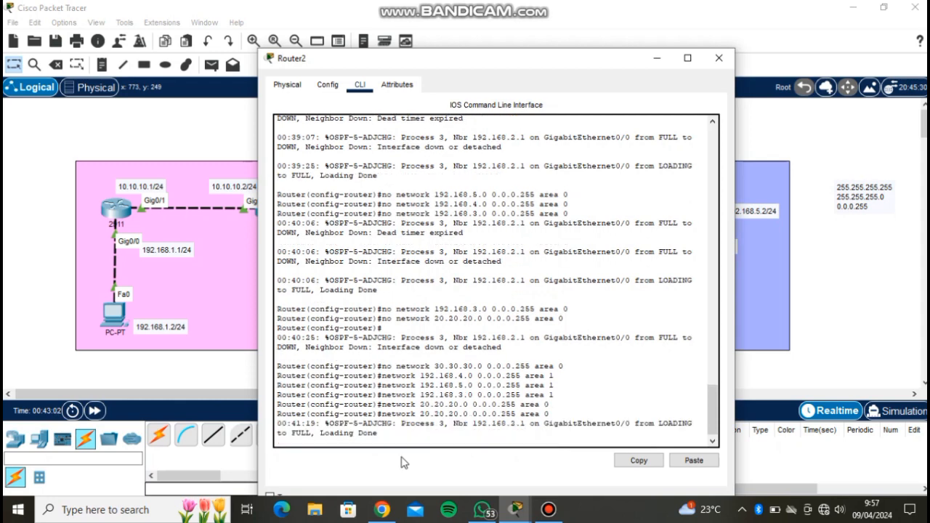
key(Return)
Remove network 20.20.20.0 0.0.0.255 from area 0 under OSPF process 3.
key(Up)
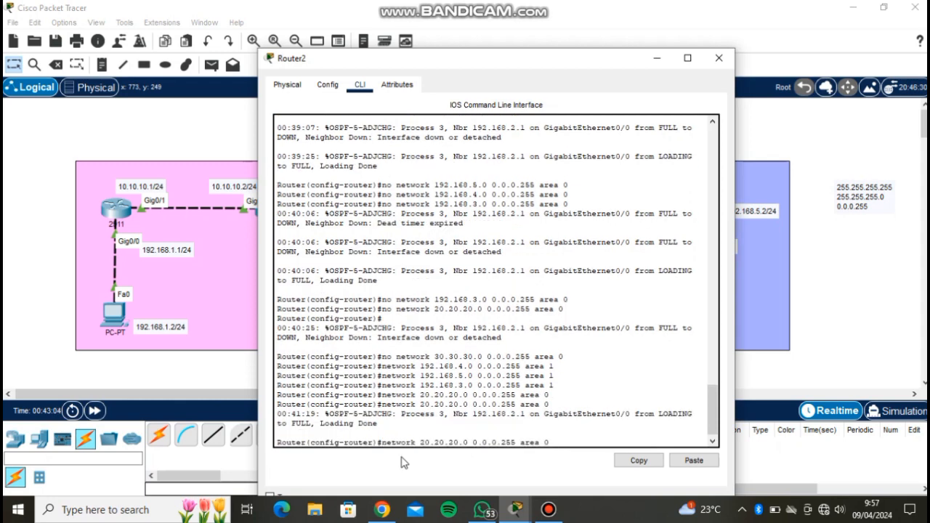
key(Left)
key(Left)
key(Left)
key(Left)
key(Left)
key(Left)
key(Left)
key(Left)
key(Left)
key(Left)
key(Left)
key(Left)
key(Left)
key(Left)
key(Left)
key(Left)
key(Left)
key(Left)
text(no)
key(Return)
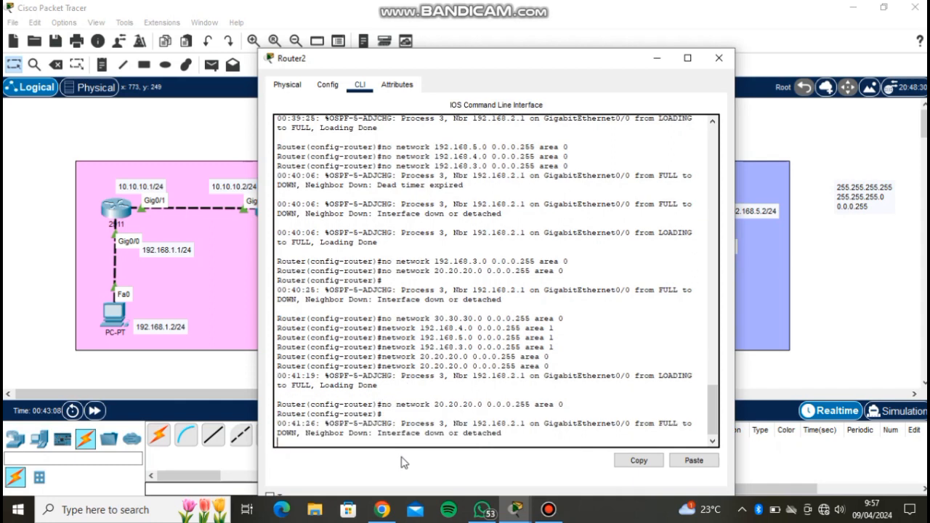
Add network 20.20.20.0 0.0.0.255 to area 1 under OSPF process 3.
key(Up)
key(BackSpace)
text(1)
key(Left)
key(Left)
key(Left)
key(Left)
key(Left)
key(Left)
key(Left)
key(Left)
key(Left)
key(Left)
key(Left)
key(Left)
key(Left)
key(Left)
key(Left)
key(Left)
key(Left)
key(Left)
key(Left)
key(Left)
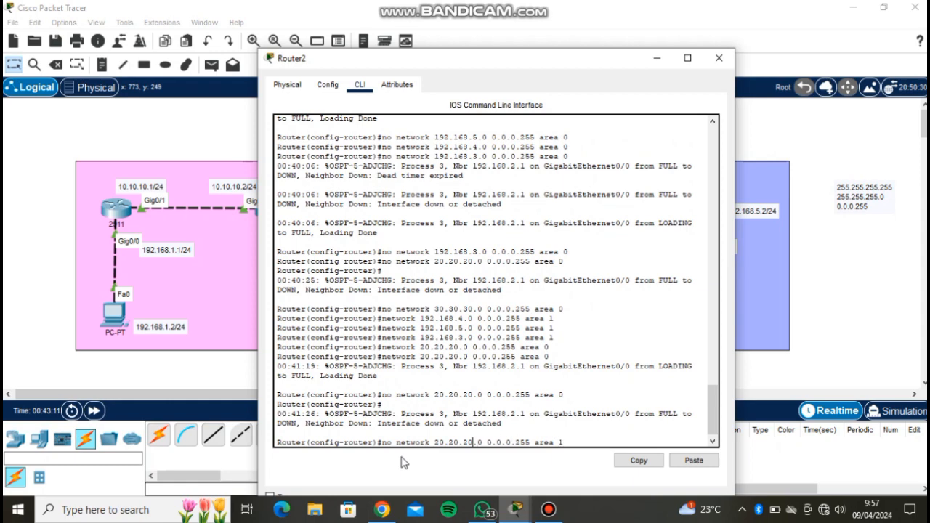
key(BackSpace)
key(BackSpace)
key(BackSpace)
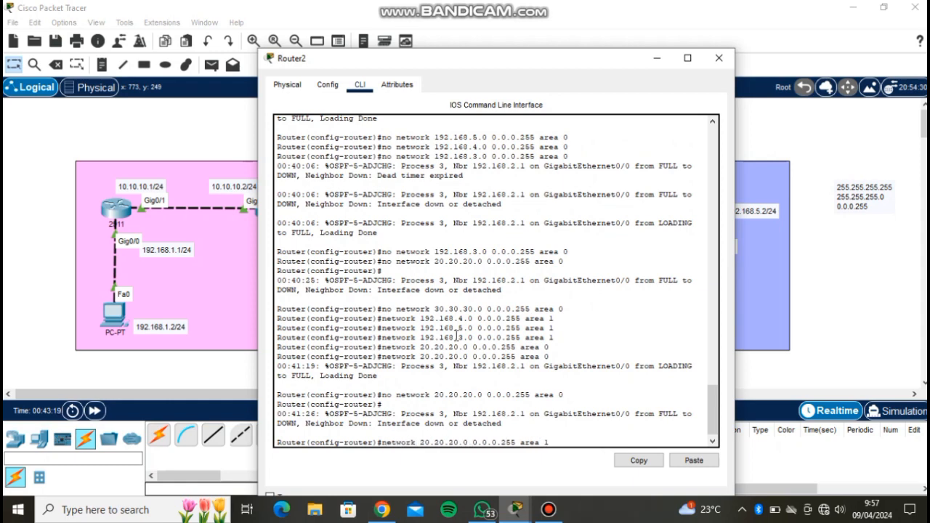
key(Return)
Add network 30.30.30.0 0.0.0.255 to area 1 under OSPF process 3 by reworking its earlier removal command, and close the Router2 window.
key(Up)
key(Up)
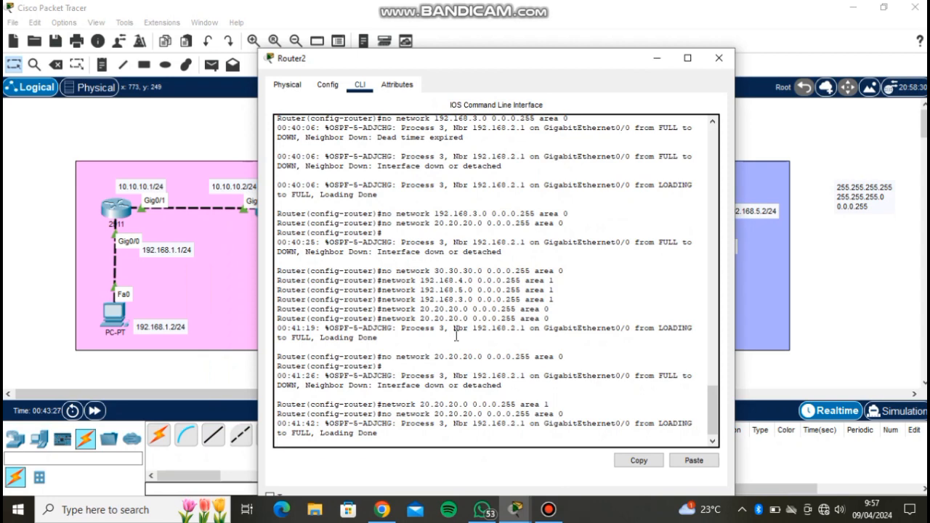
key(Up)
key(Up)
key(Up)
key(Up)
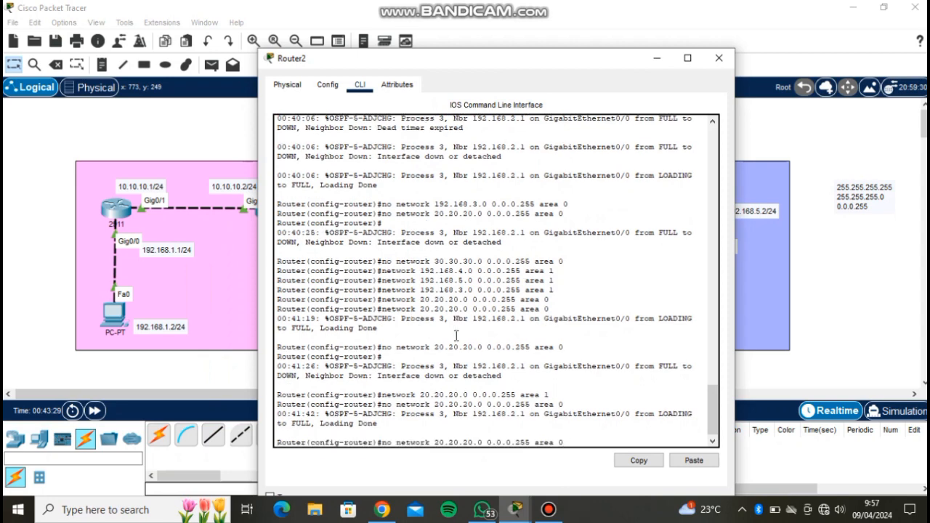
key(Up)
key(Up)
key(Up)
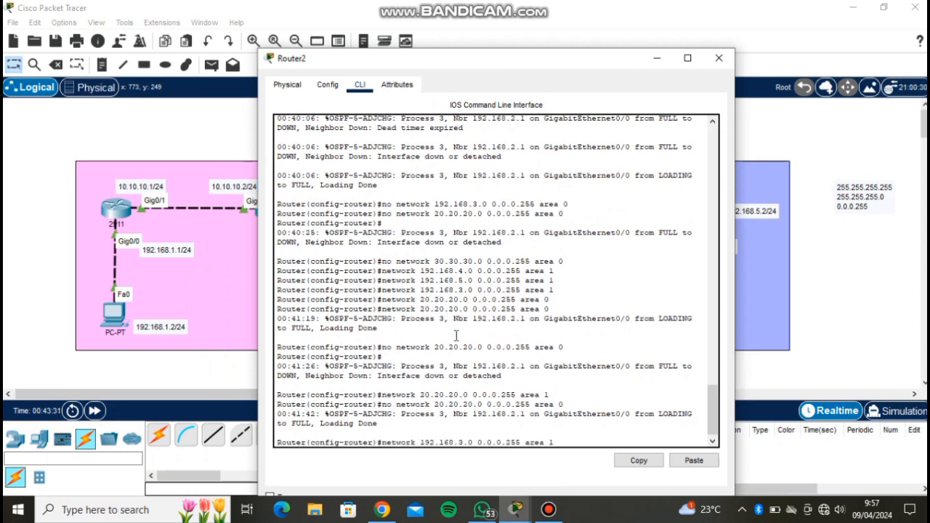
key(BackSpace)
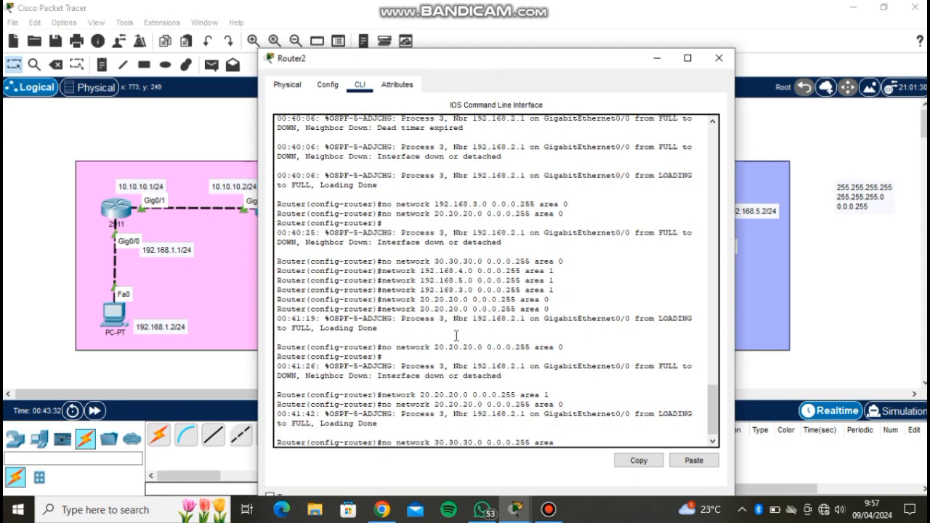
text(1)
key(Left)
key(Left)
key(Left)
key(Left)
key(Left)
key(Left)
key(Left)
key(Left)
key(Left)
key(Left)
key(Left)
key(Left)
key(Left)
key(Left)
key(Left)
key(Left)
key(Left)
key(Left)
key(Left)
key(Left)
key(Left)
key(Left)
key(Left)
key(Left)
key(Left)
key(Left)
key(BackSpace)
key(BackSpace)
key(BackSpace)
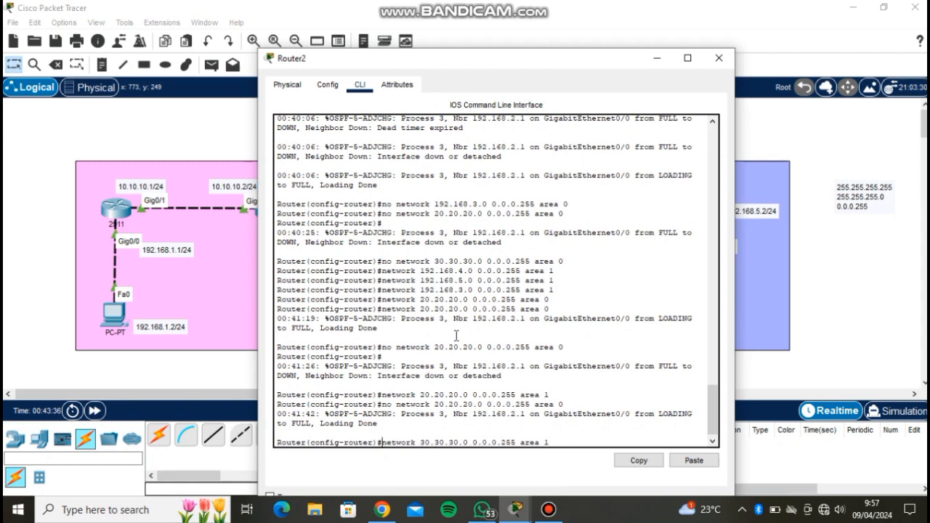
key(Return)
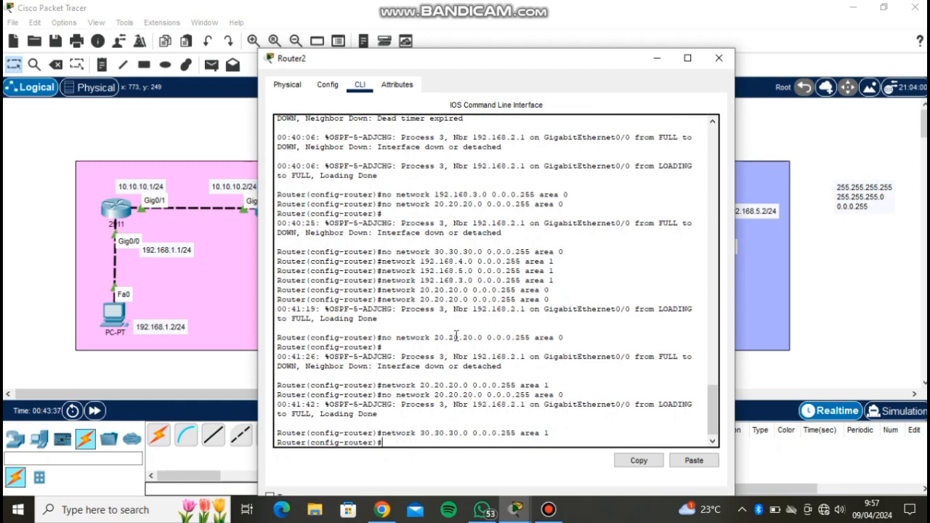
click(719, 60)
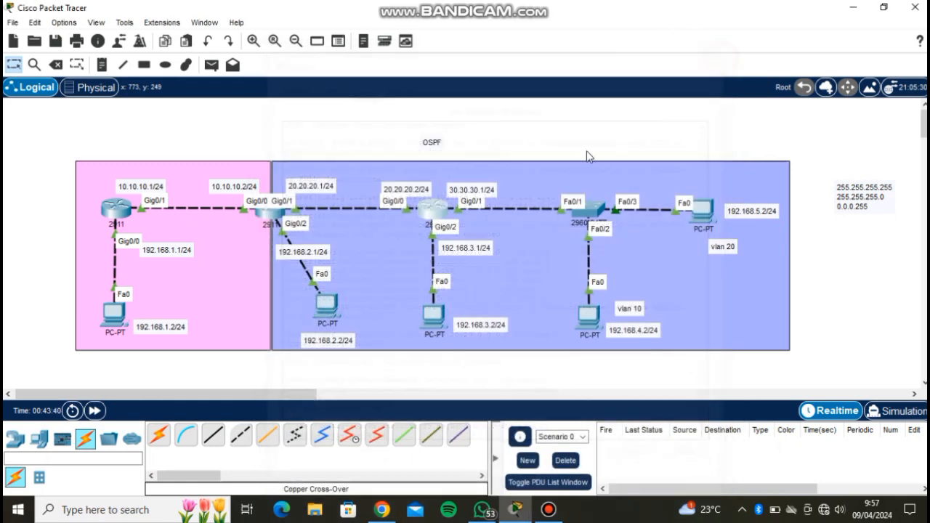
Fast-forward the simulation time repeatedly so OSPF can converge across the two areas.
click(96, 411)
click(95, 411)
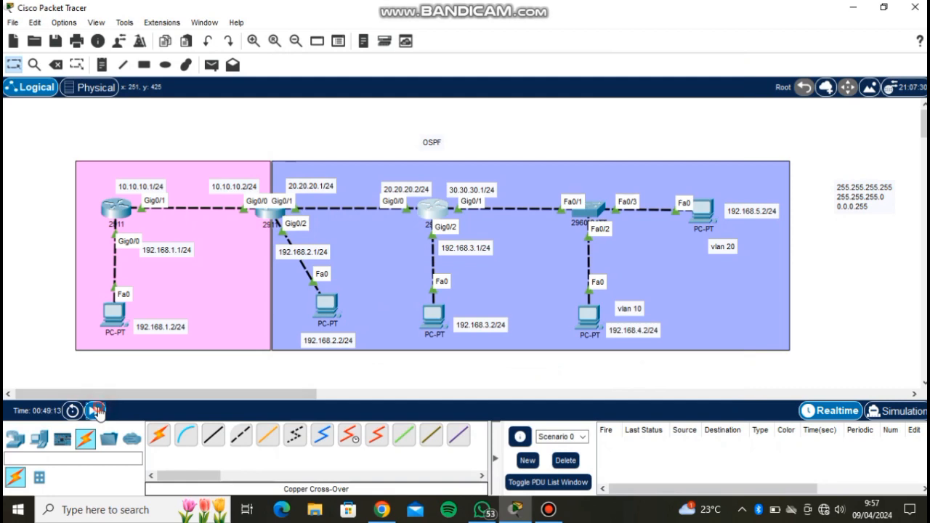
click(95, 411)
click(95, 411)
click(95, 412)
click(96, 411)
click(96, 411)
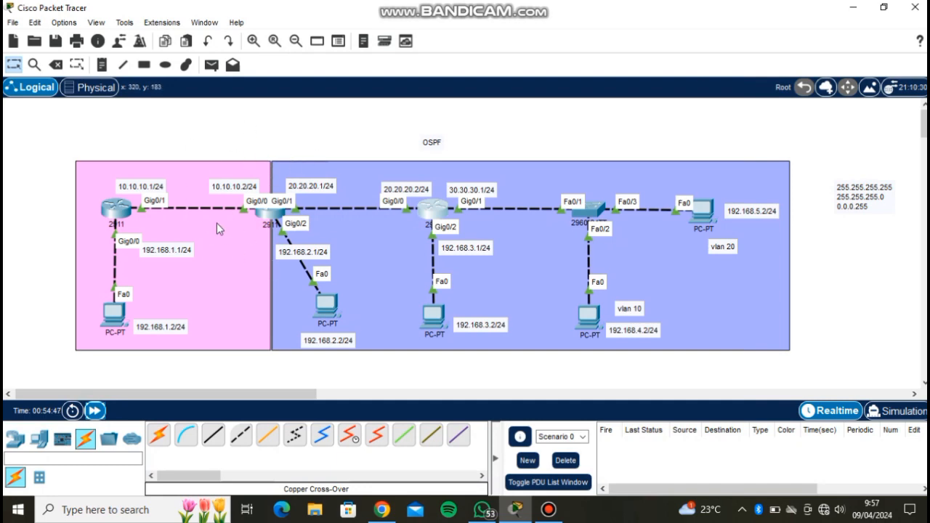
Send a simple PDU from the PC at 192.168.1.2 to the PC at 192.168.2.2 to test connectivity between the areas.
click(211, 65)
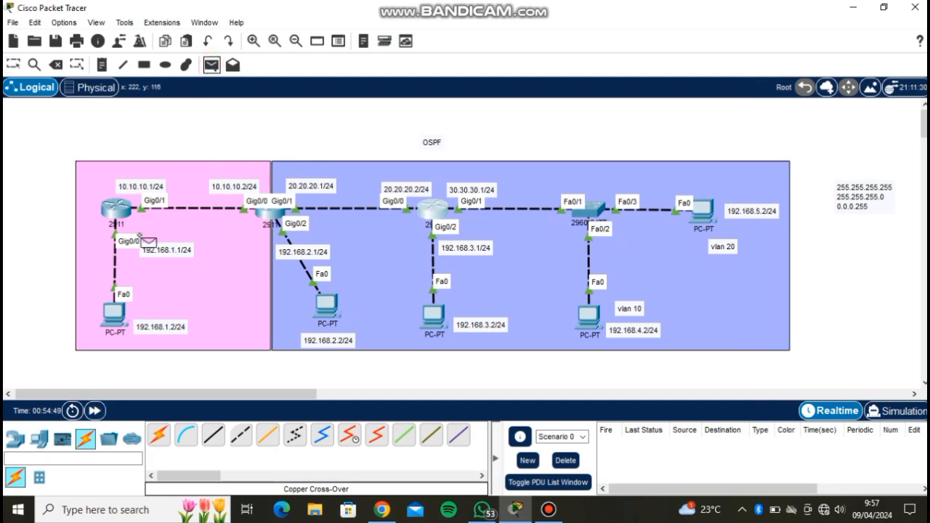
click(114, 312)
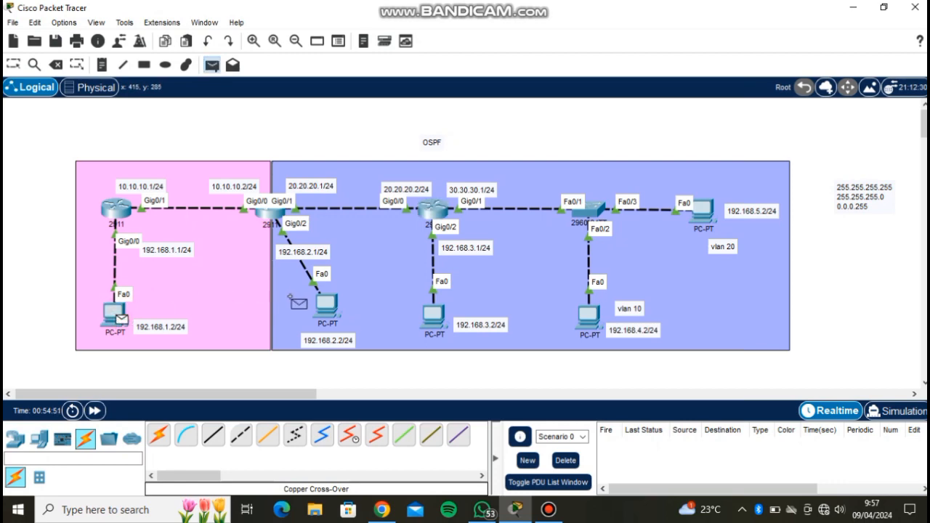
click(326, 305)
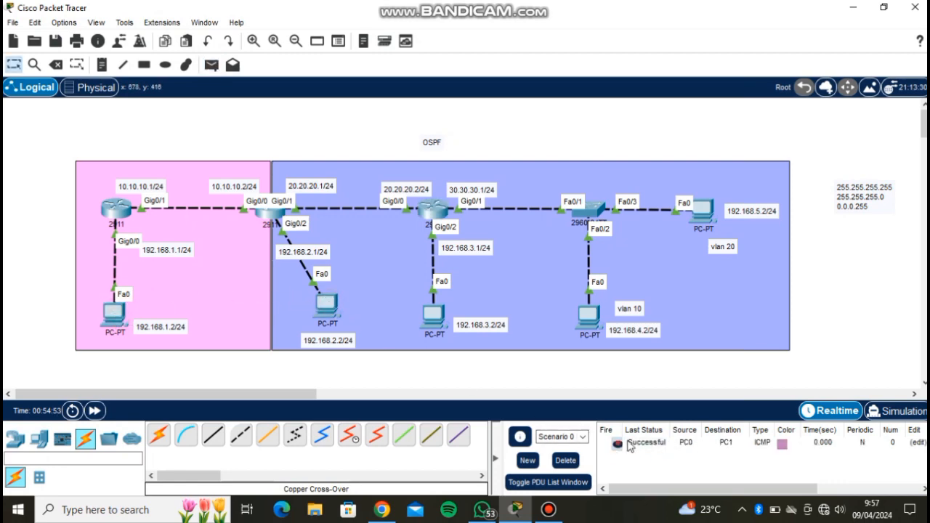